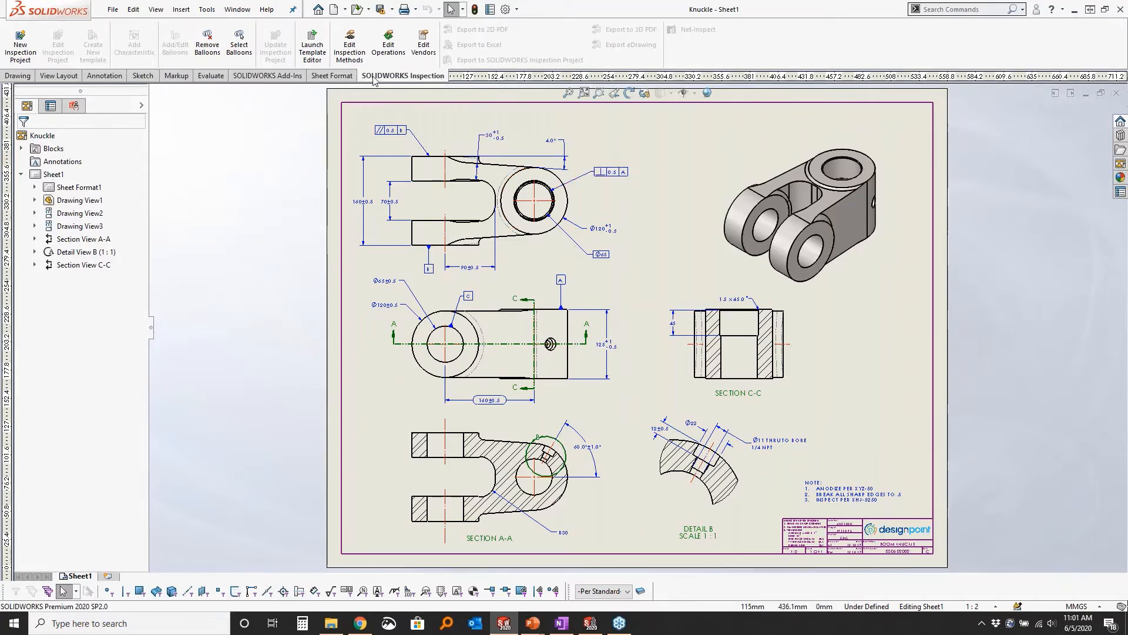
# - Start a new inspection project with document number 123 and the document name linked to the model's configuration-specific Description property, BOOM KNUCKLE
pyautogui.click(20, 47)
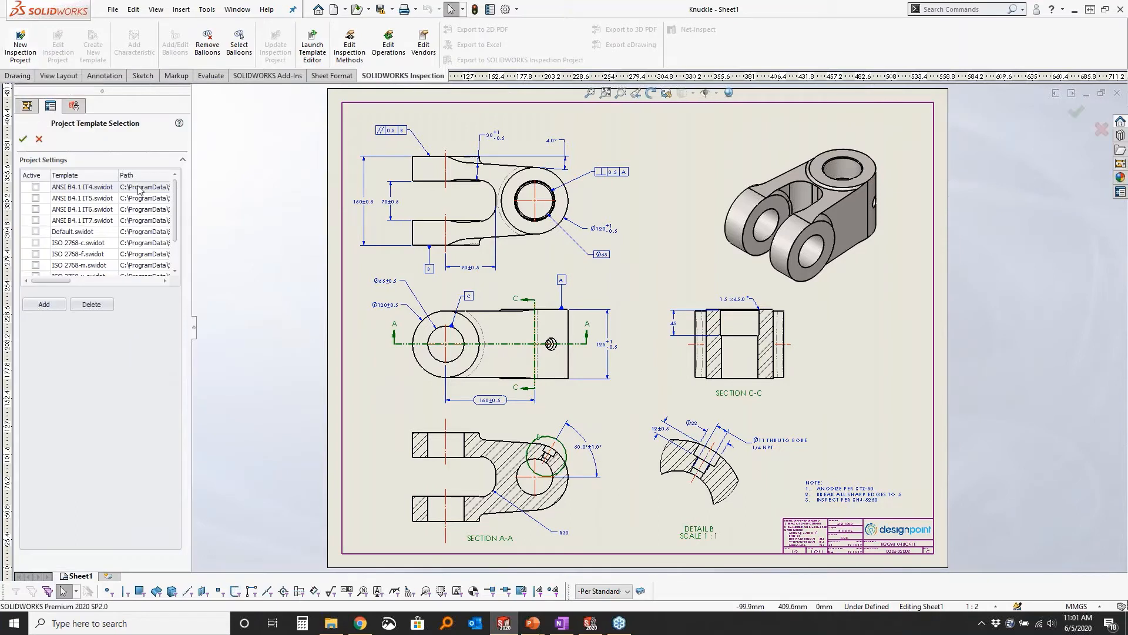
pyautogui.click(23, 139)
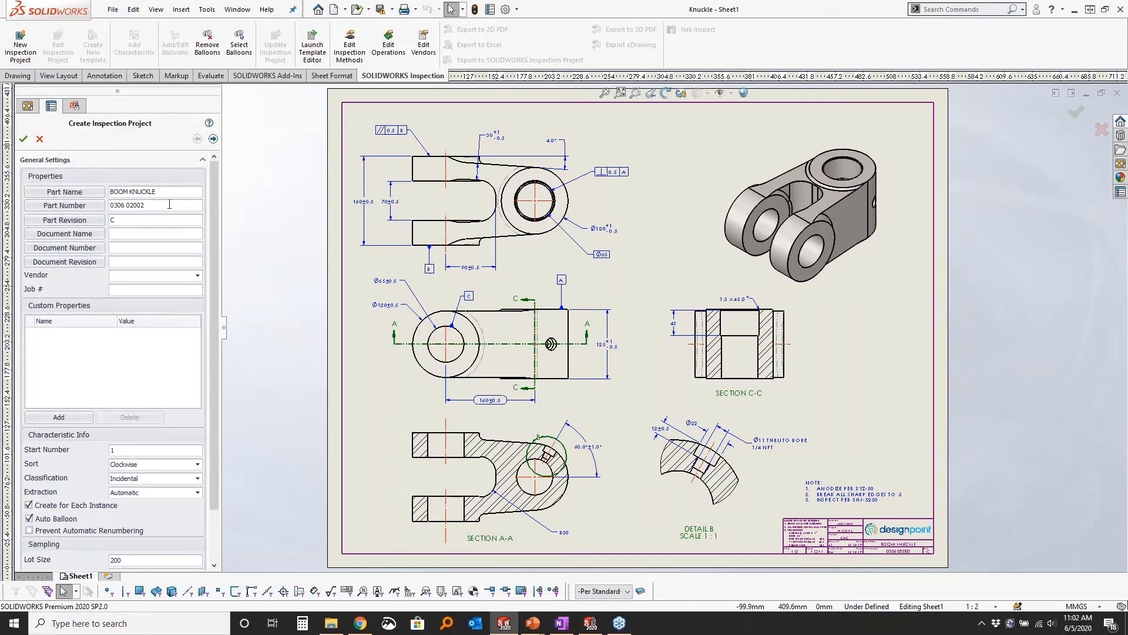
pyautogui.click(94, 238)
pyautogui.moveTo(301, 194); pyautogui.dragTo(527, 241)
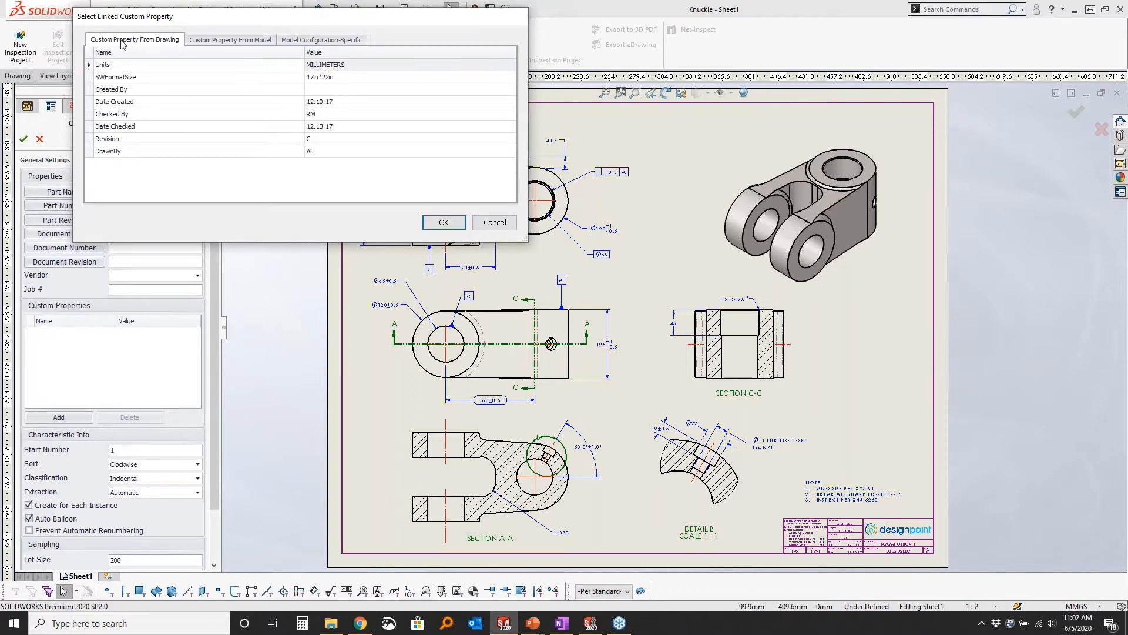
pyautogui.click(259, 43)
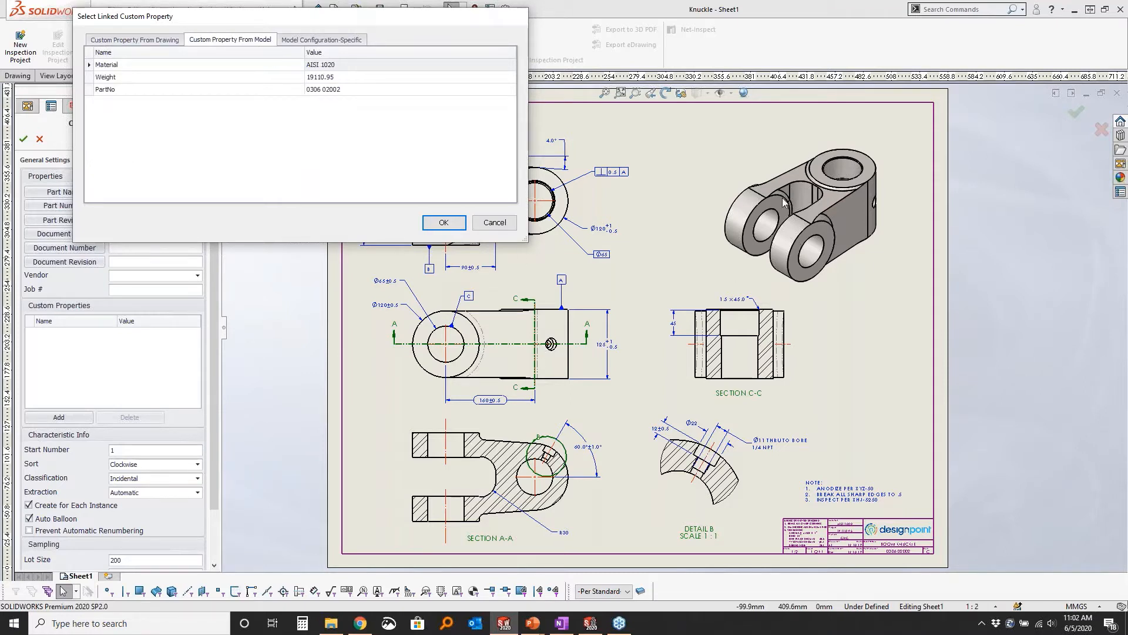
pyautogui.click(350, 42)
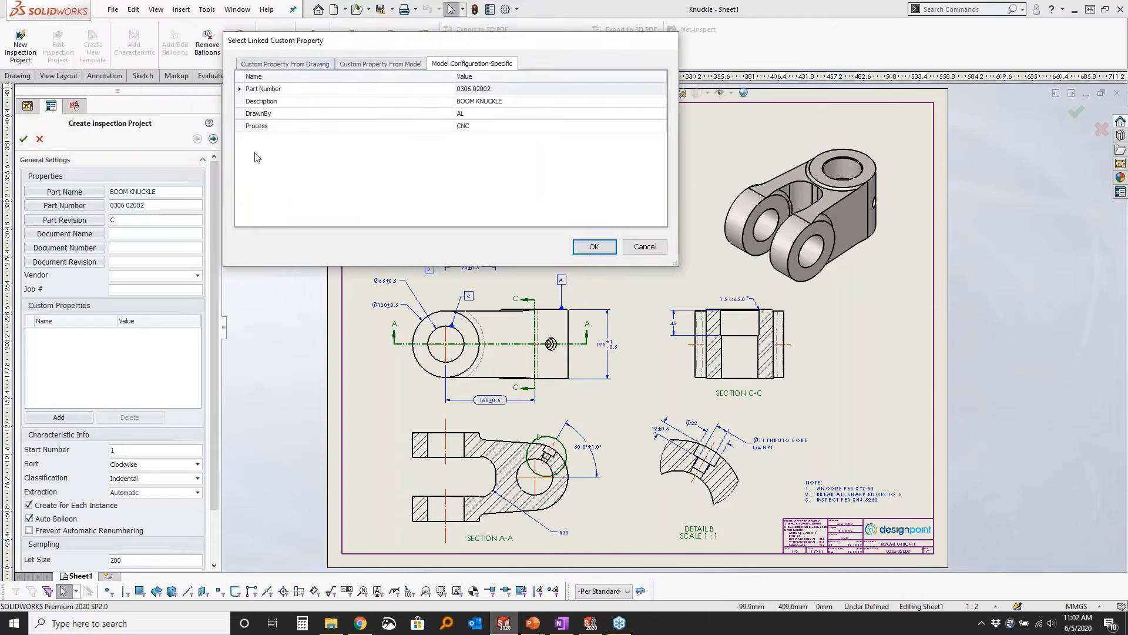
pyautogui.click(533, 104)
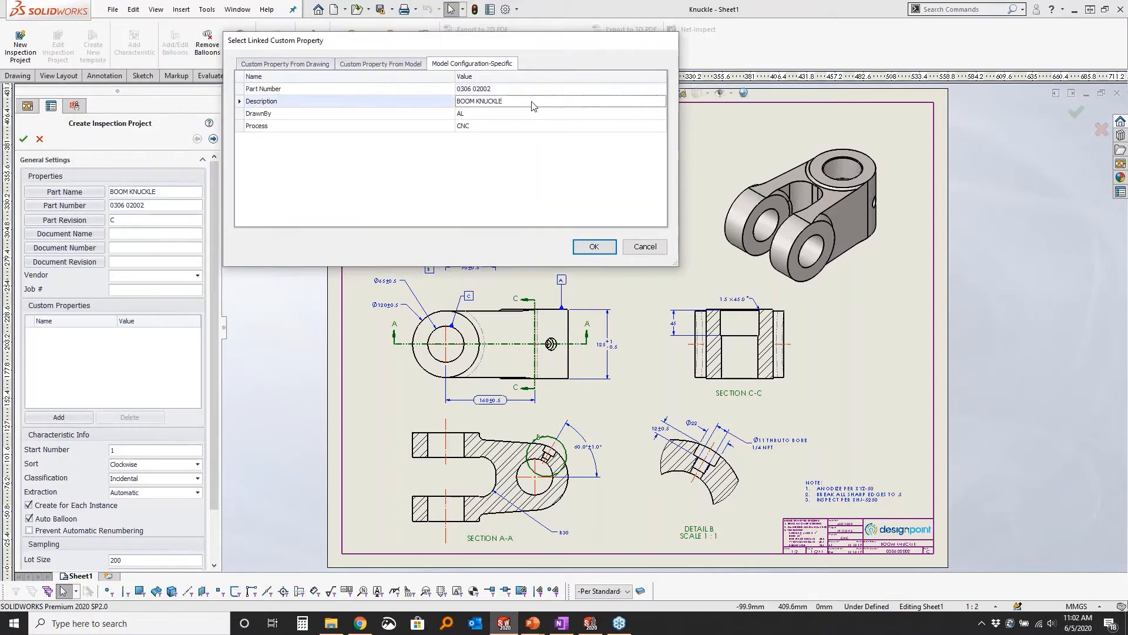
pyautogui.click(594, 246)
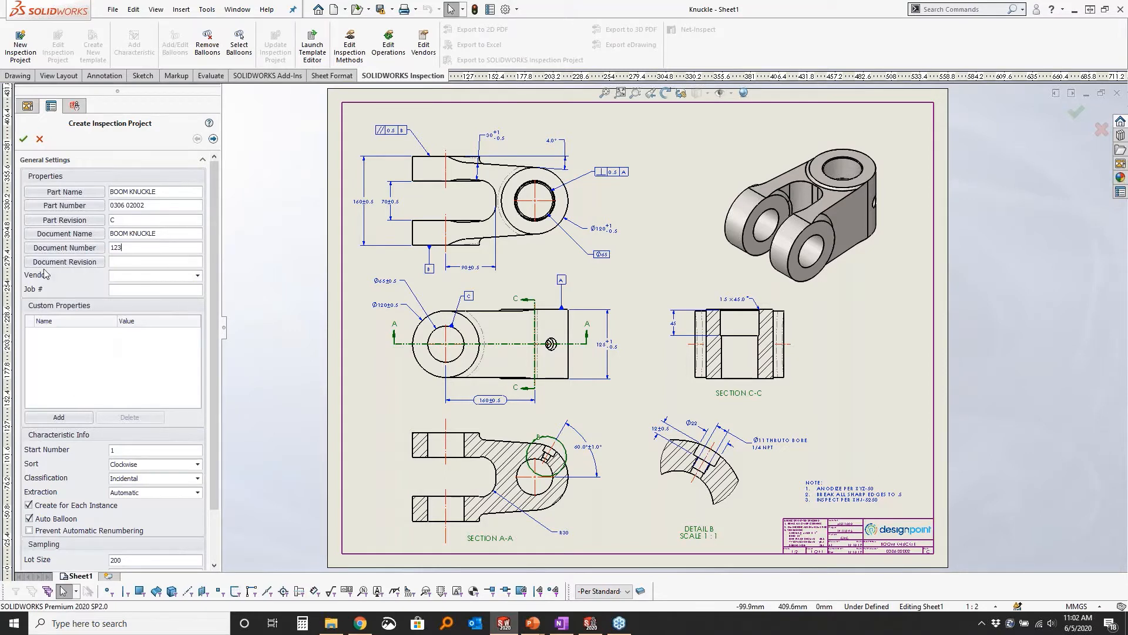
# - Add a Material custom property to the project and link its value to the model's Material property, AISI 1020
pyautogui.click(59, 416)
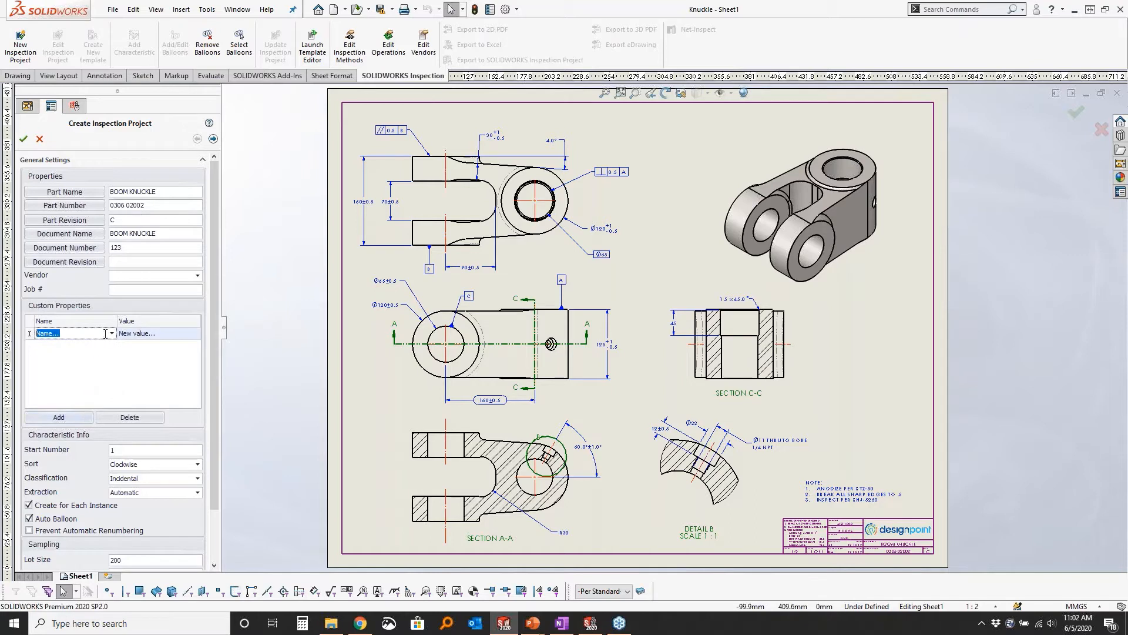
pyautogui.click(112, 333)
pyautogui.moveTo(137, 354); pyautogui.dragTo(137, 374)
pyautogui.click(77, 353)
pyautogui.click(142, 334)
pyautogui.click(195, 334)
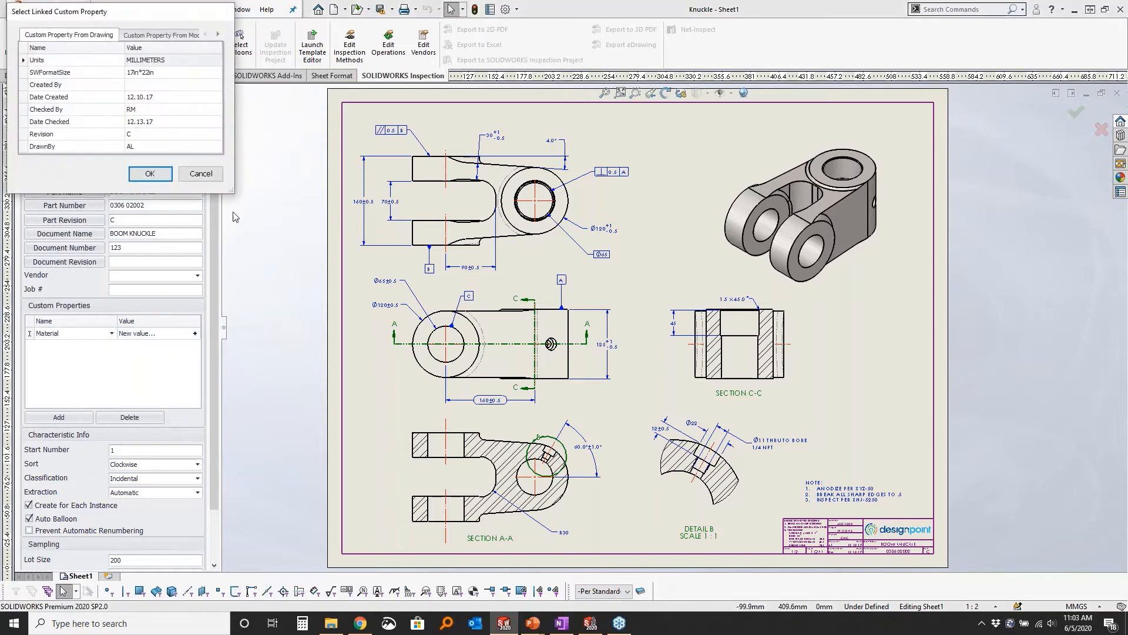
pyautogui.moveTo(240, 201); pyautogui.dragTo(435, 241)
pyautogui.click(193, 34)
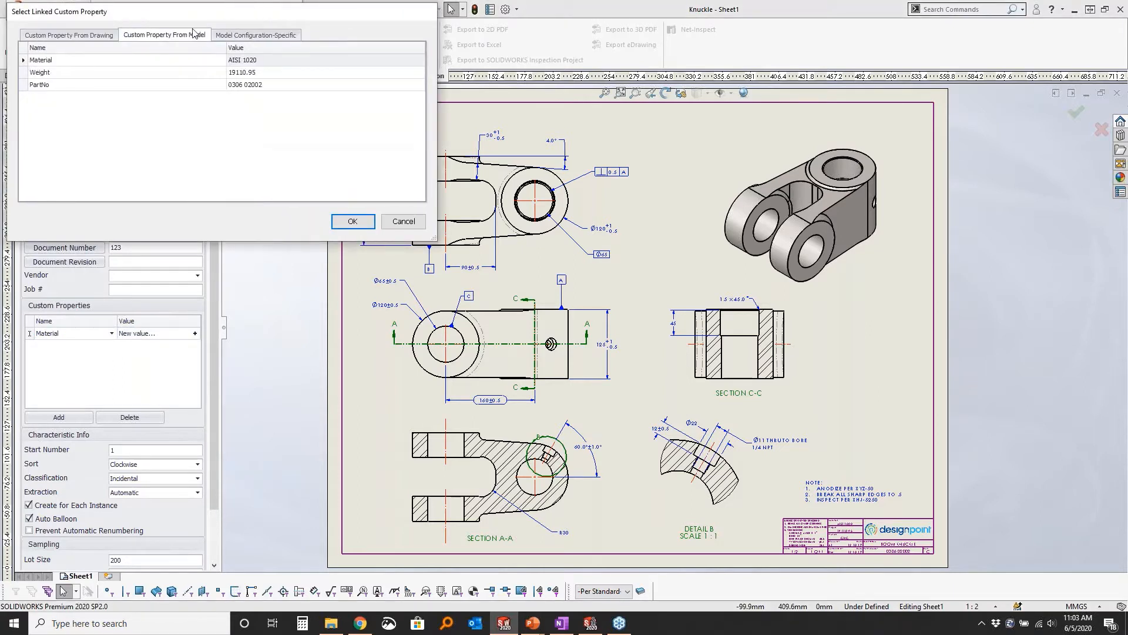
pyautogui.click(250, 61)
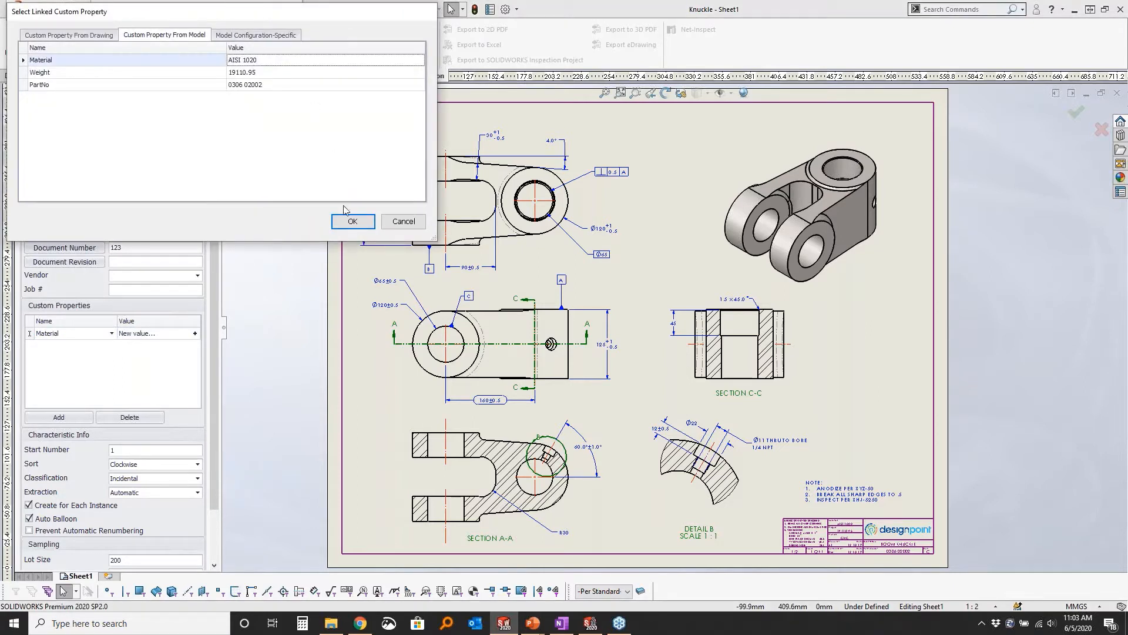
pyautogui.click(349, 221)
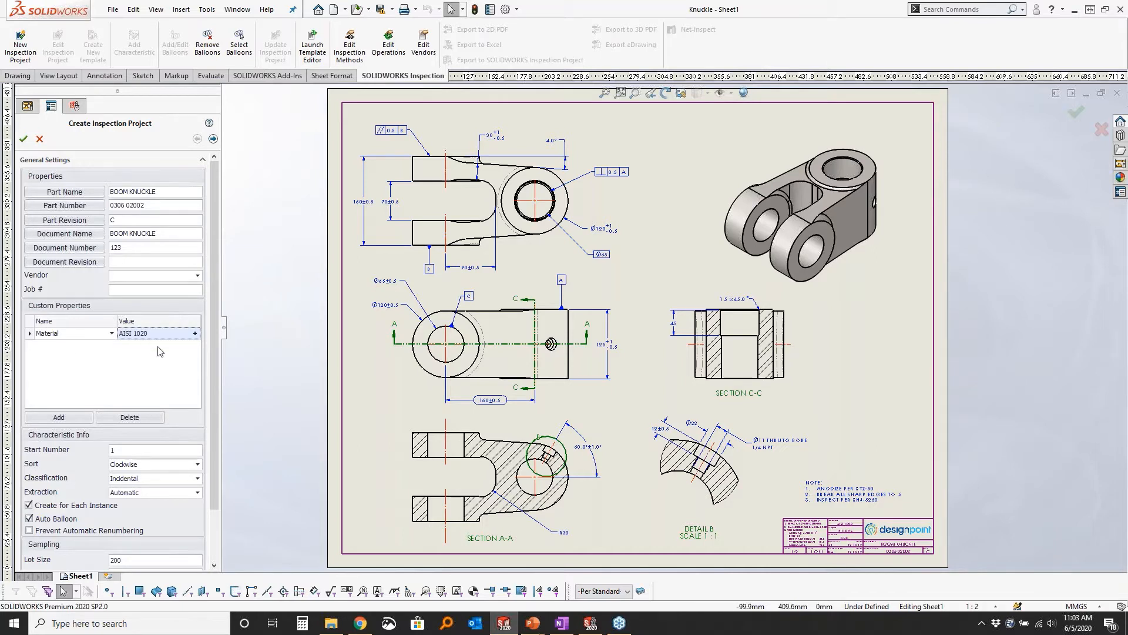
# - Keep automatic ballooning on in the characteristic settings and include reference and basic dimensions in the extraction settings
pyautogui.scroll(-2, 215, 291)
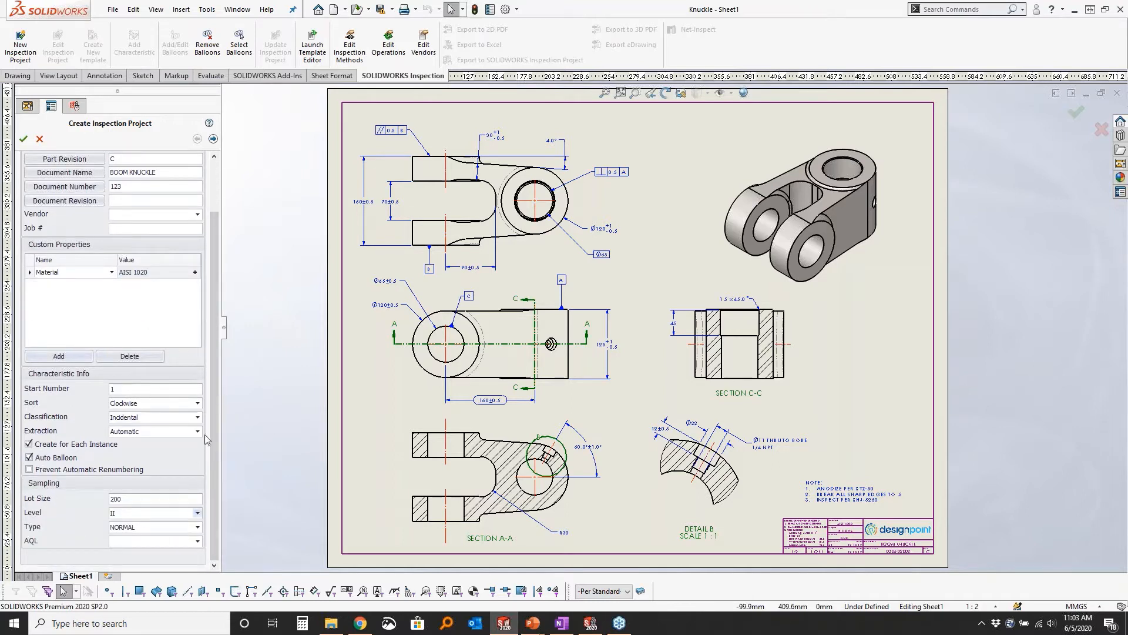
pyautogui.click(49, 458)
pyautogui.click(214, 139)
pyautogui.scroll(3, 213, 224)
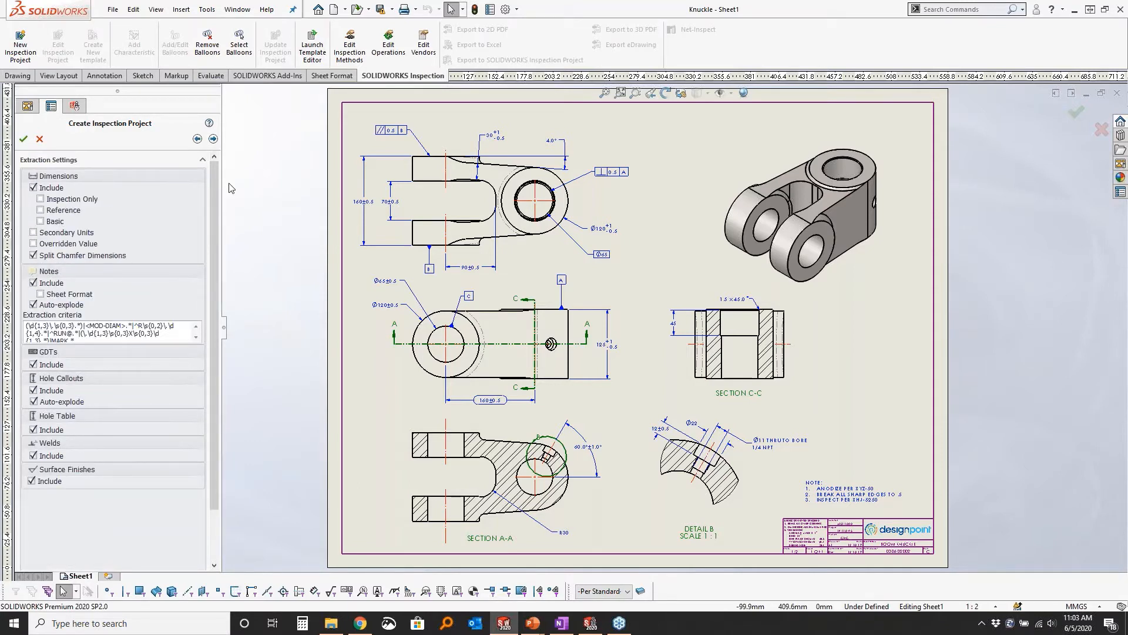
pyautogui.click(69, 210)
pyautogui.click(59, 221)
# - Compare the by-range and by-precision tolerance tables, keep By Precision in mm, and finish creating the inspection project
pyautogui.click(213, 139)
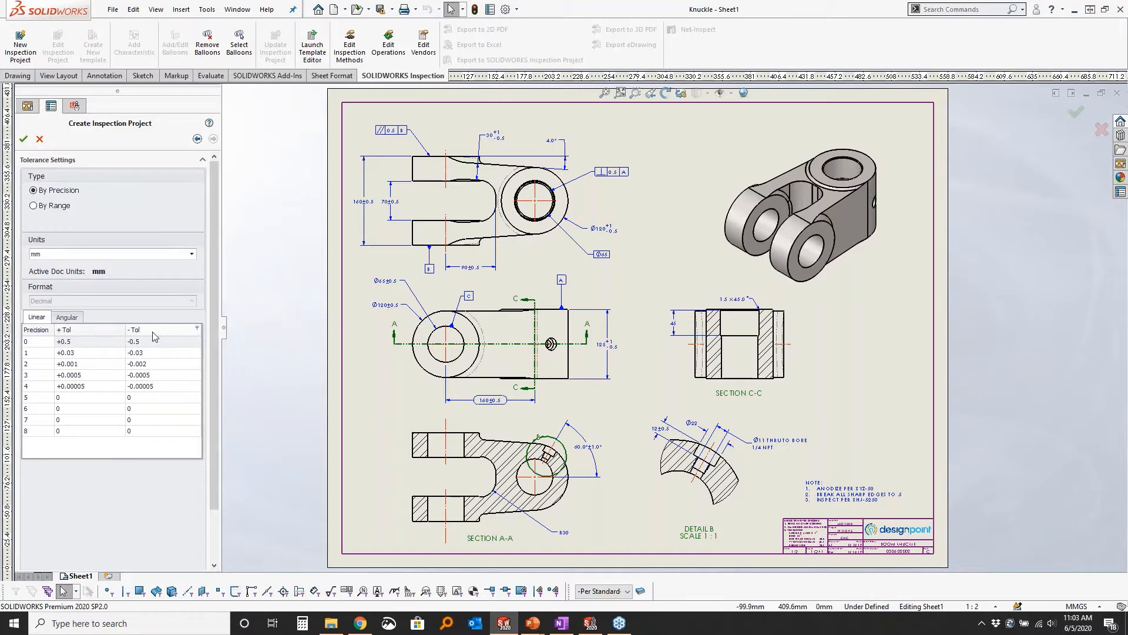
pyautogui.click(66, 318)
pyautogui.click(50, 318)
pyautogui.click(53, 206)
pyautogui.click(37, 317)
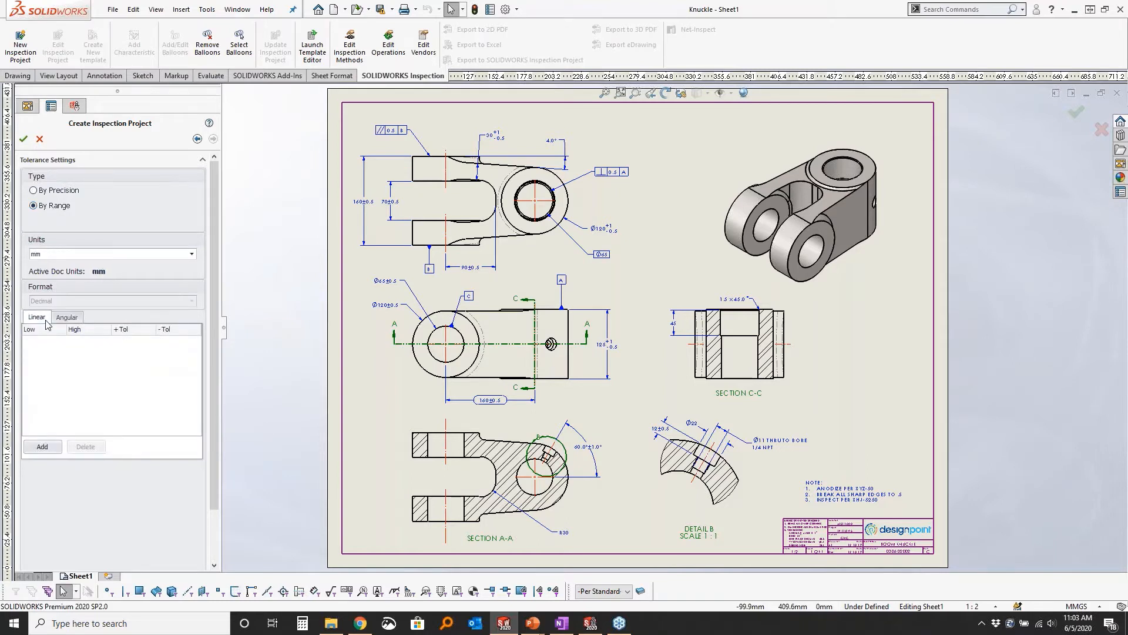
pyautogui.click(70, 194)
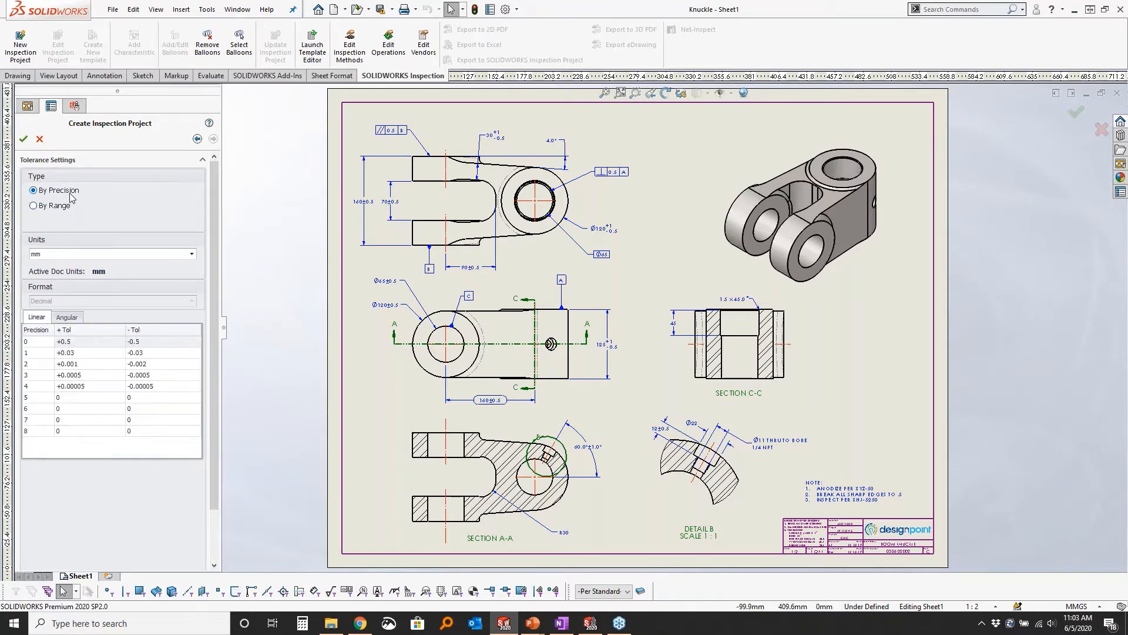
pyautogui.click(24, 139)
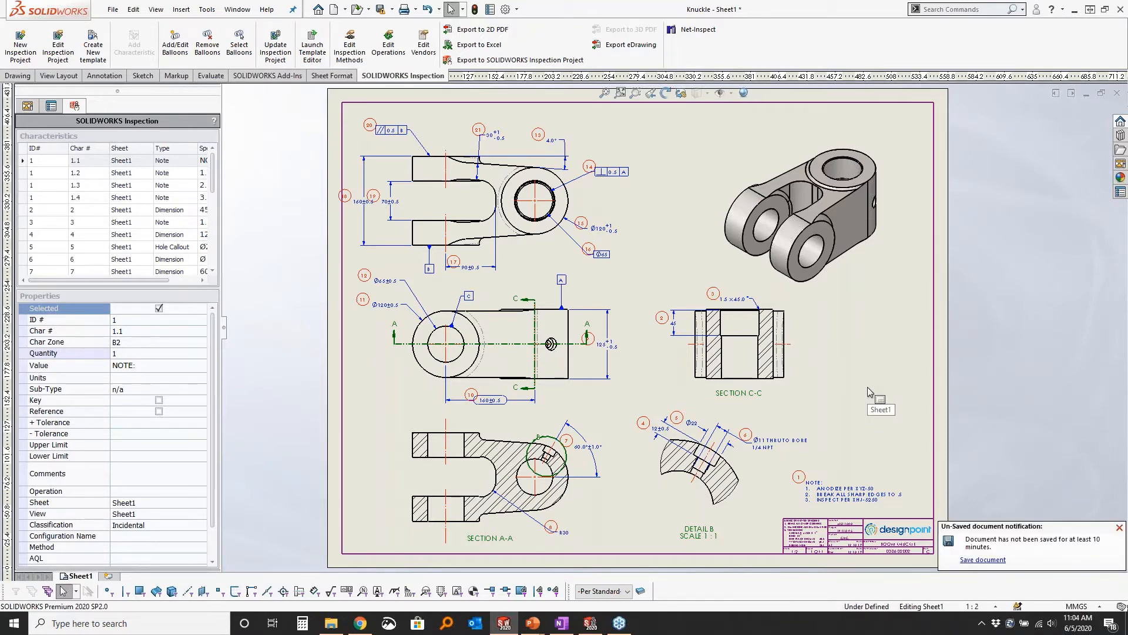
# - Move balloons 18, 15 and 16 in the upper fork view so they sit clear of the dimensions and leaders
pyautogui.scroll(-3, 362, 201)
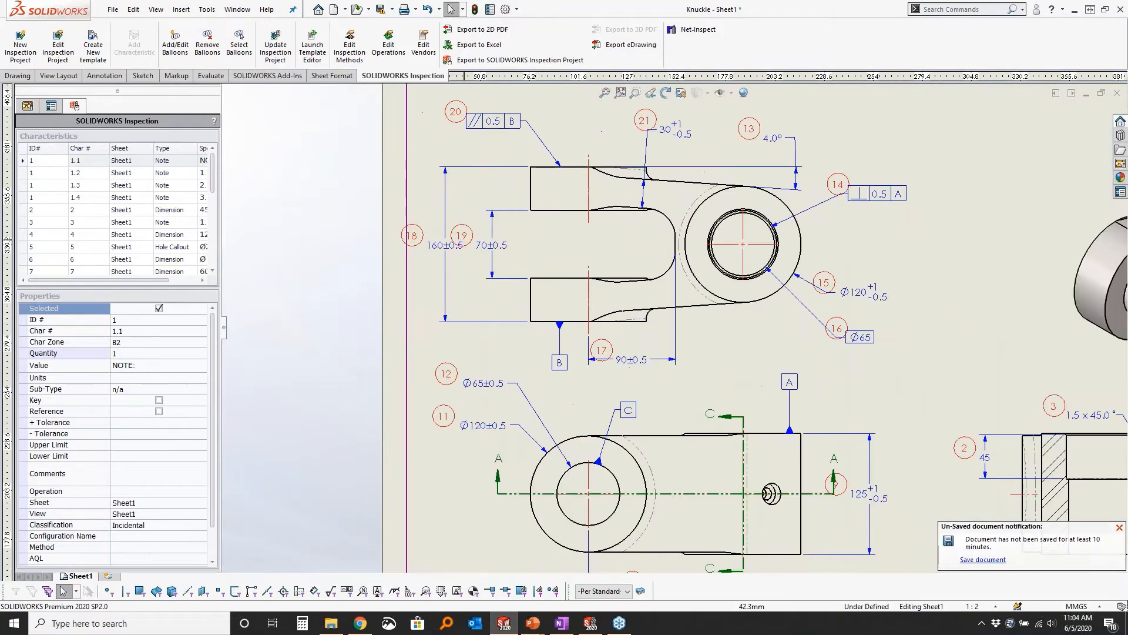
pyautogui.scroll(-1, 376, 212)
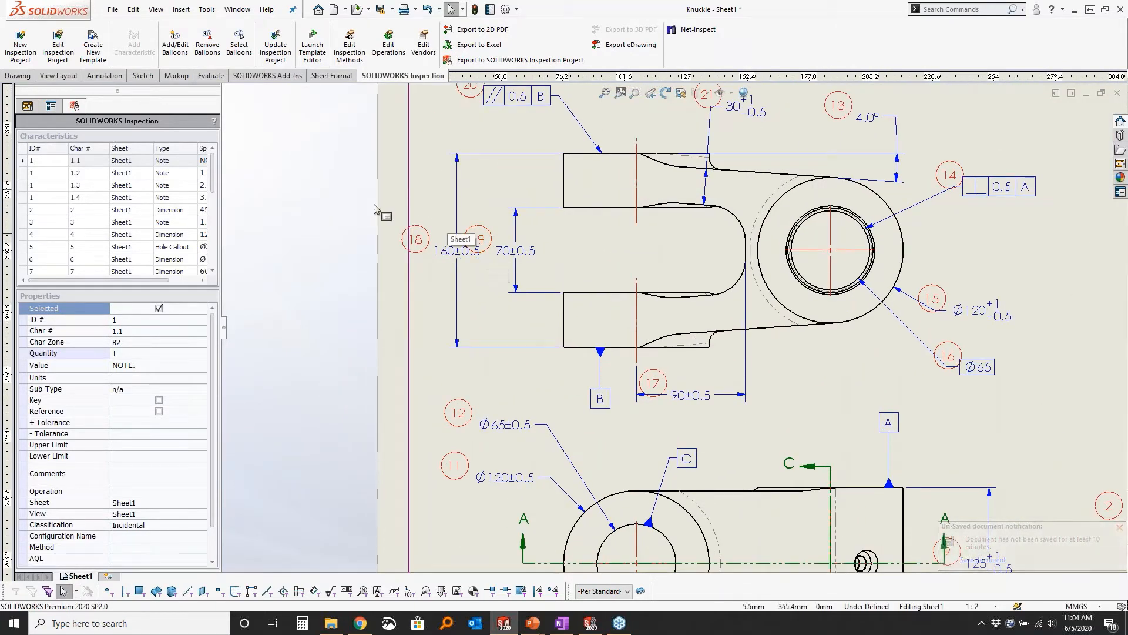
pyautogui.moveTo(416, 239); pyautogui.dragTo(432, 224)
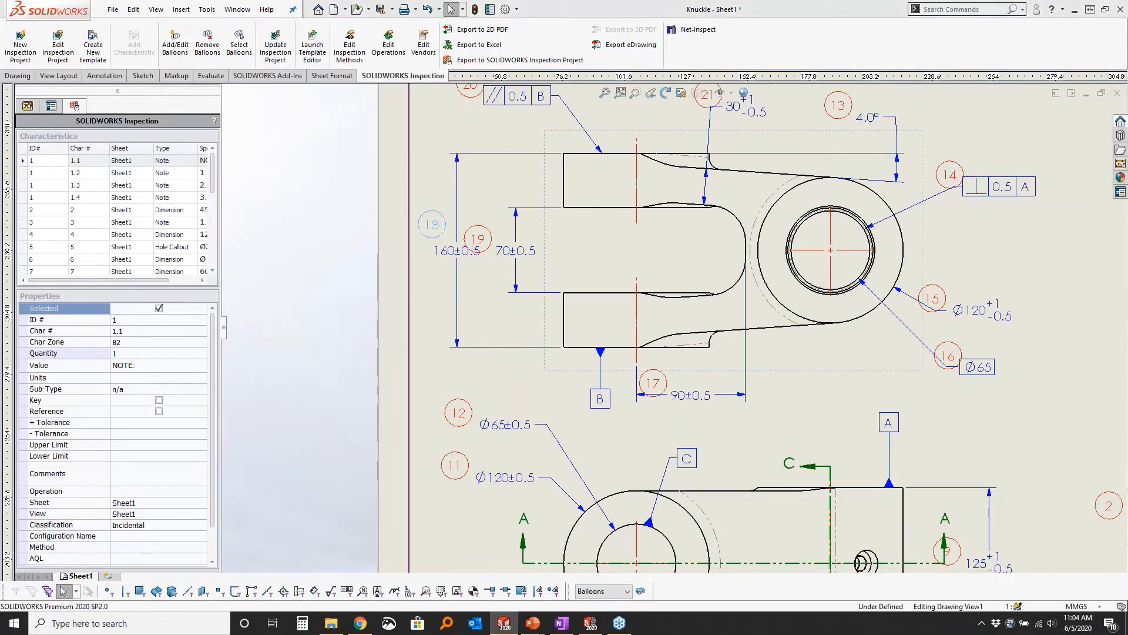
pyautogui.moveTo(933, 298); pyautogui.dragTo(1033, 310)
pyautogui.moveTo(949, 353); pyautogui.dragTo(1015, 376)
pyautogui.click(1055, 443)
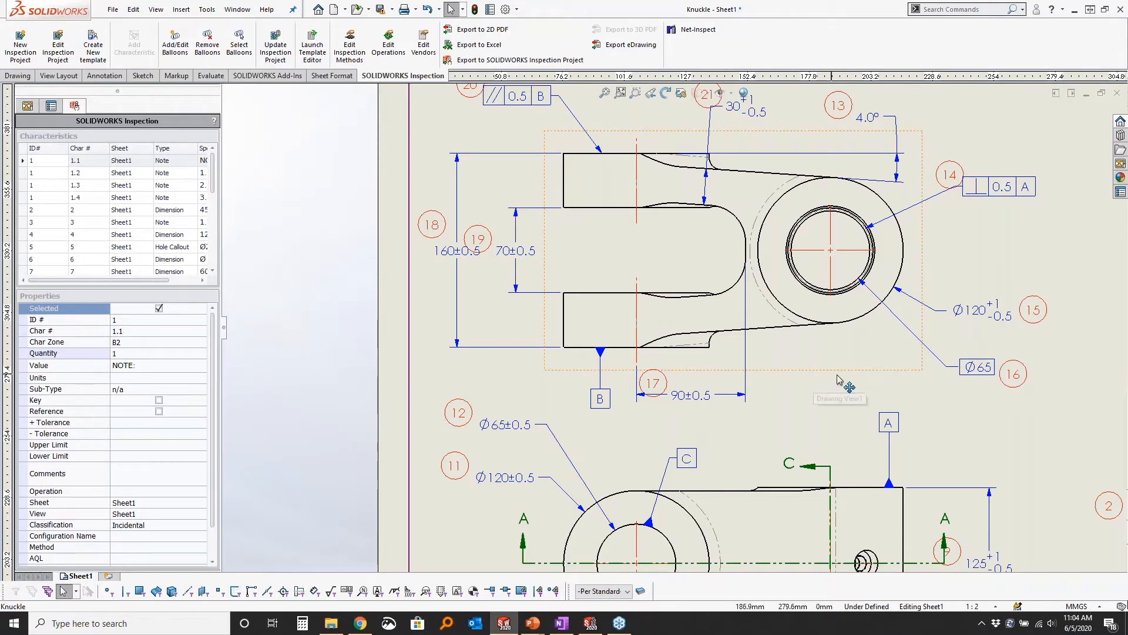
# - Mark characteristic 11, the Ø120±0.5 dimension on the middle view, as a key characteristic
pyautogui.scroll(5, 832, 379)
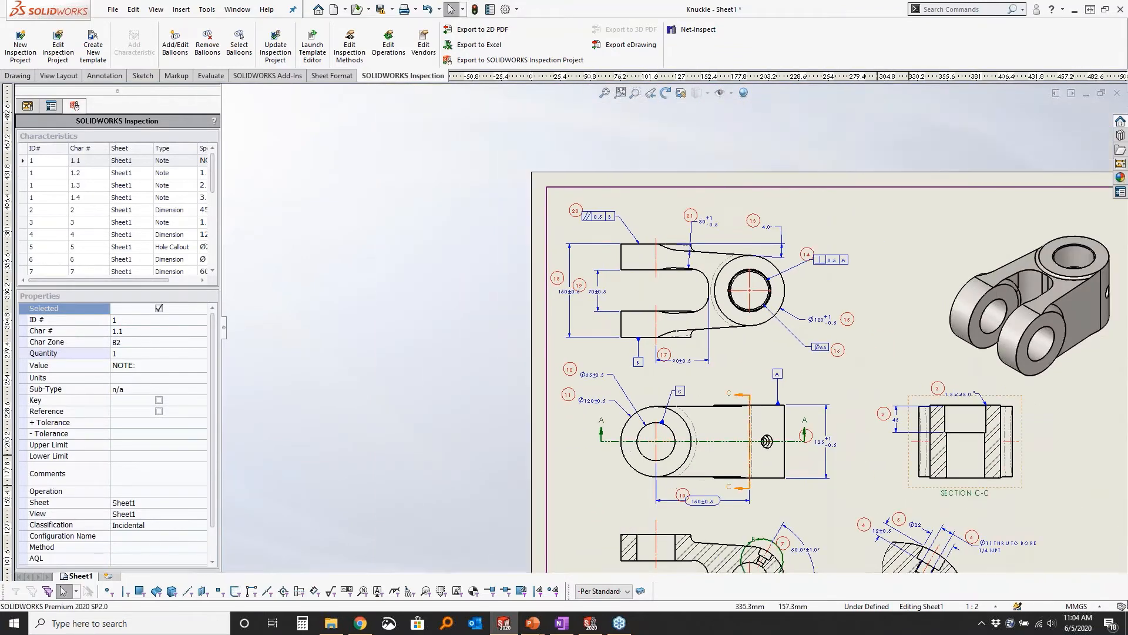
pyautogui.press('f')
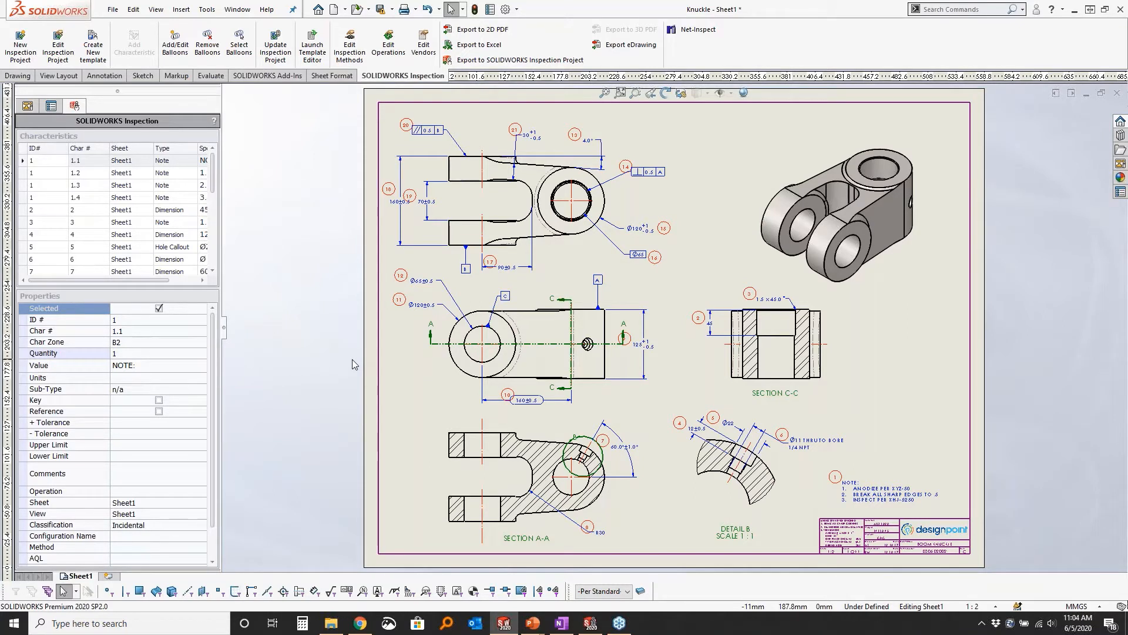
pyautogui.click(427, 310)
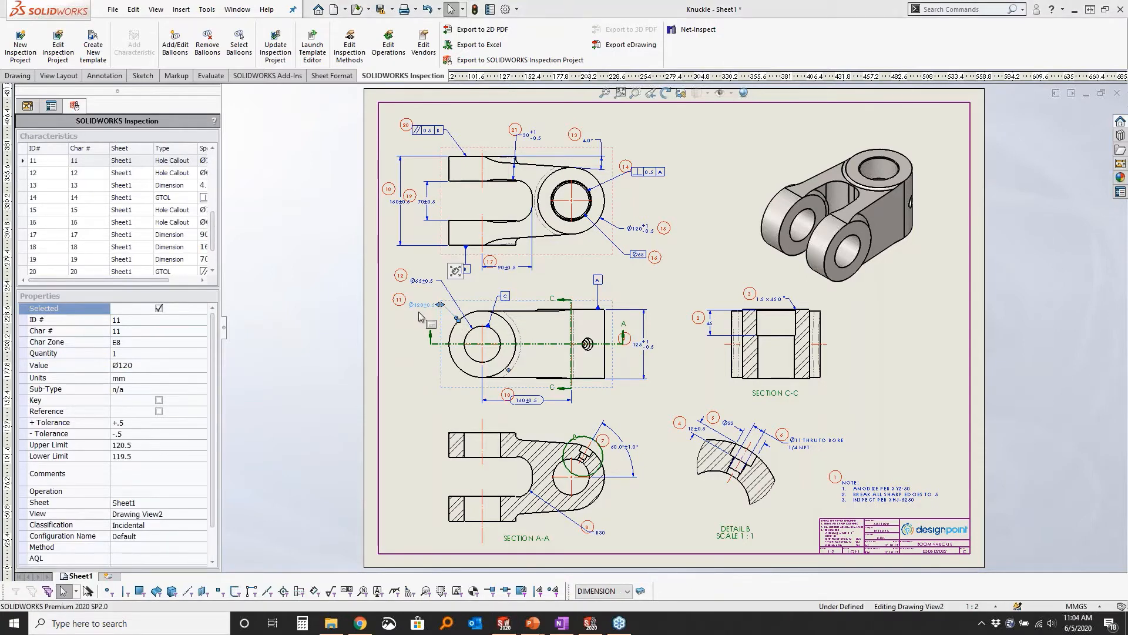
pyautogui.click(160, 401)
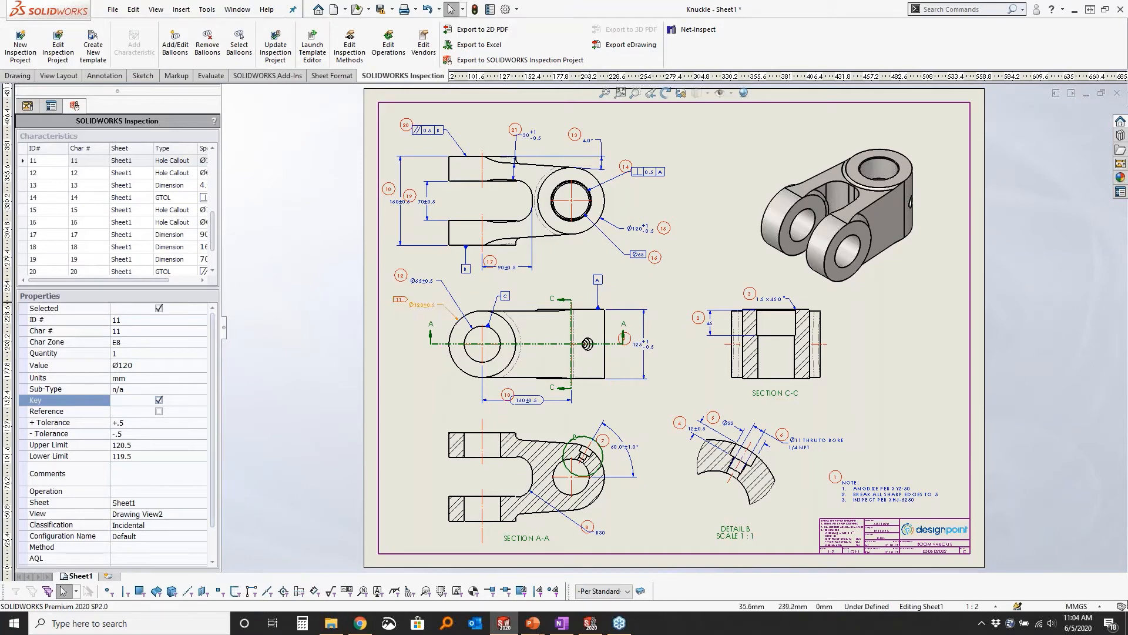
pyautogui.scroll(-5, 327, 294)
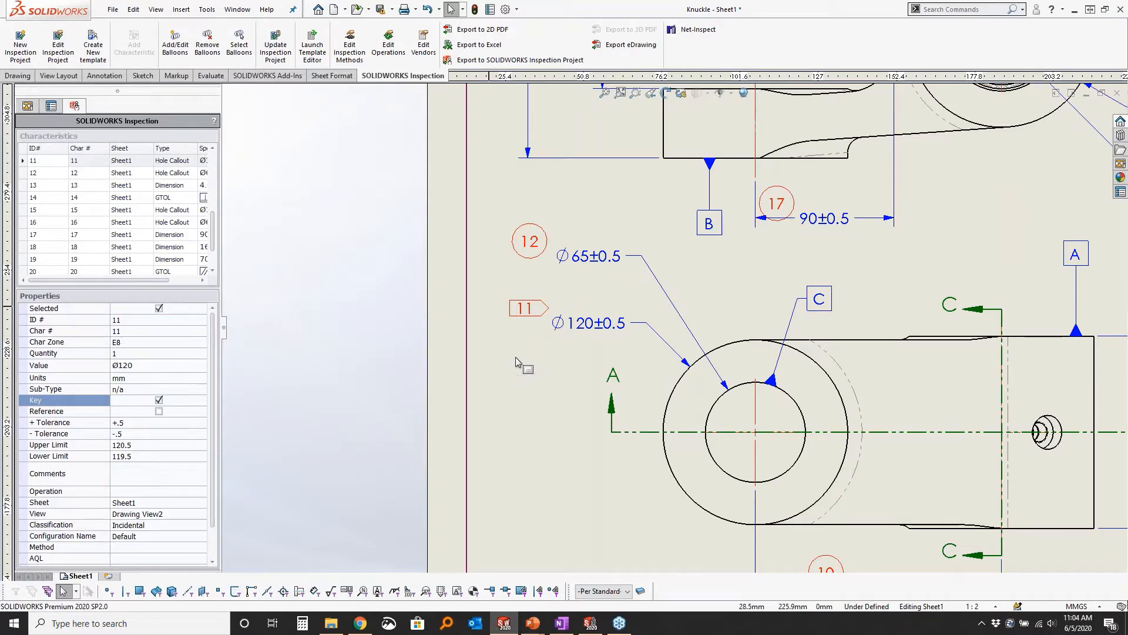
pyautogui.press('f')
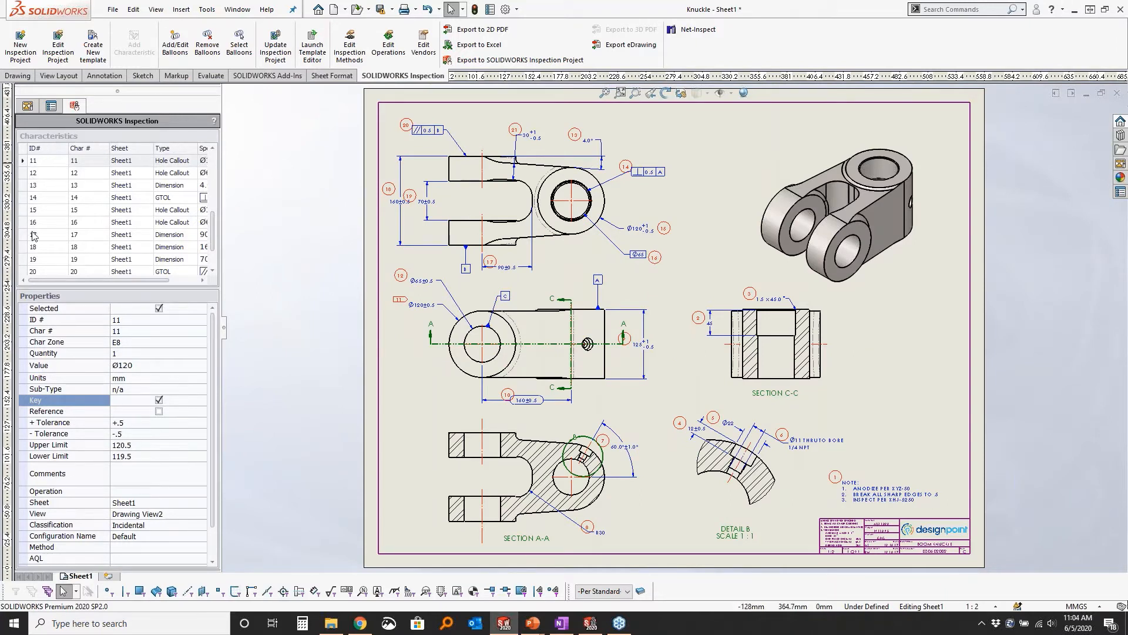
# - Return to the start of the characteristics list and widen the inspection pane to show the Specification column
pyautogui.scroll(-1, 214, 243)
pyautogui.moveTo(214, 243); pyautogui.dragTo(222, 171)
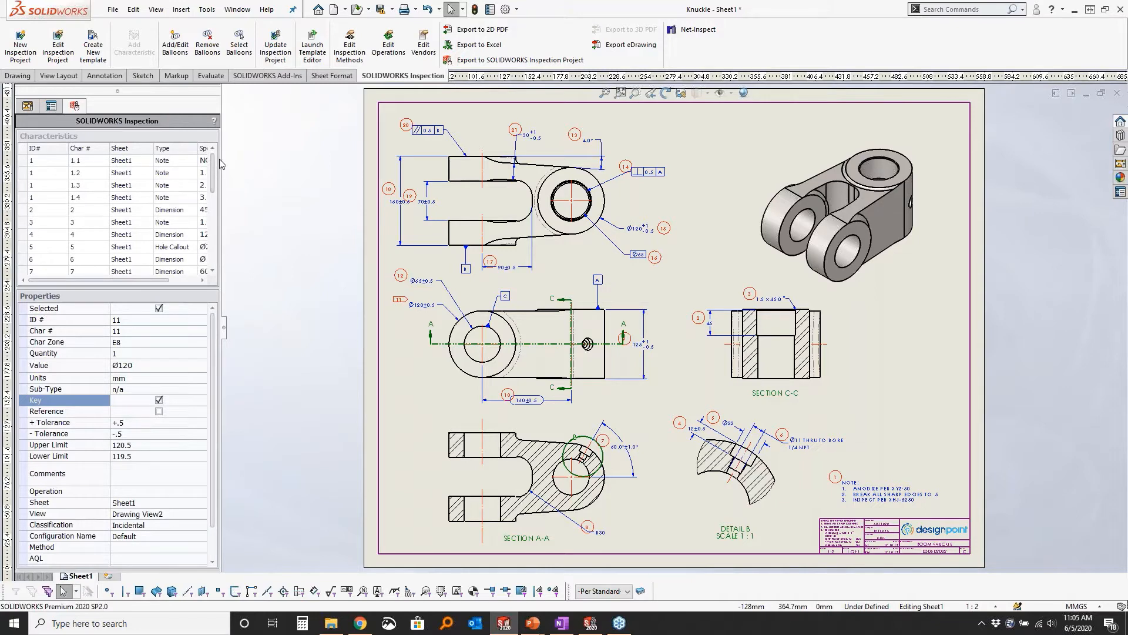
pyautogui.moveTo(226, 333); pyautogui.dragTo(296, 332)
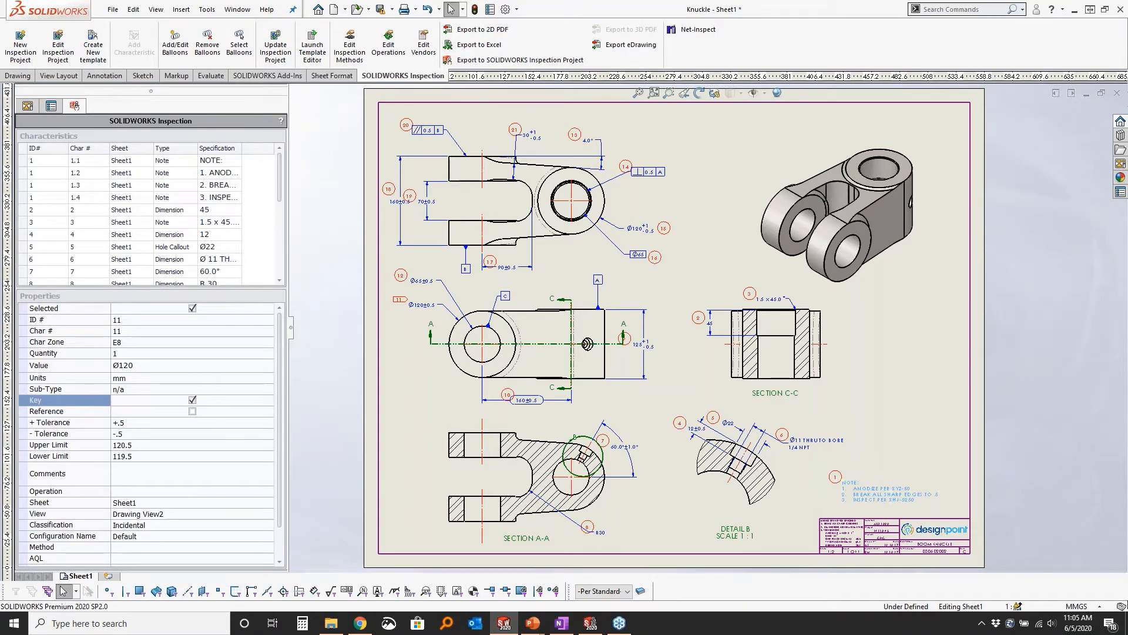
# - Examine characteristics 1.4, 4 and 5 in the list together with their balloons and properties on the drawing
pyautogui.click(97, 199)
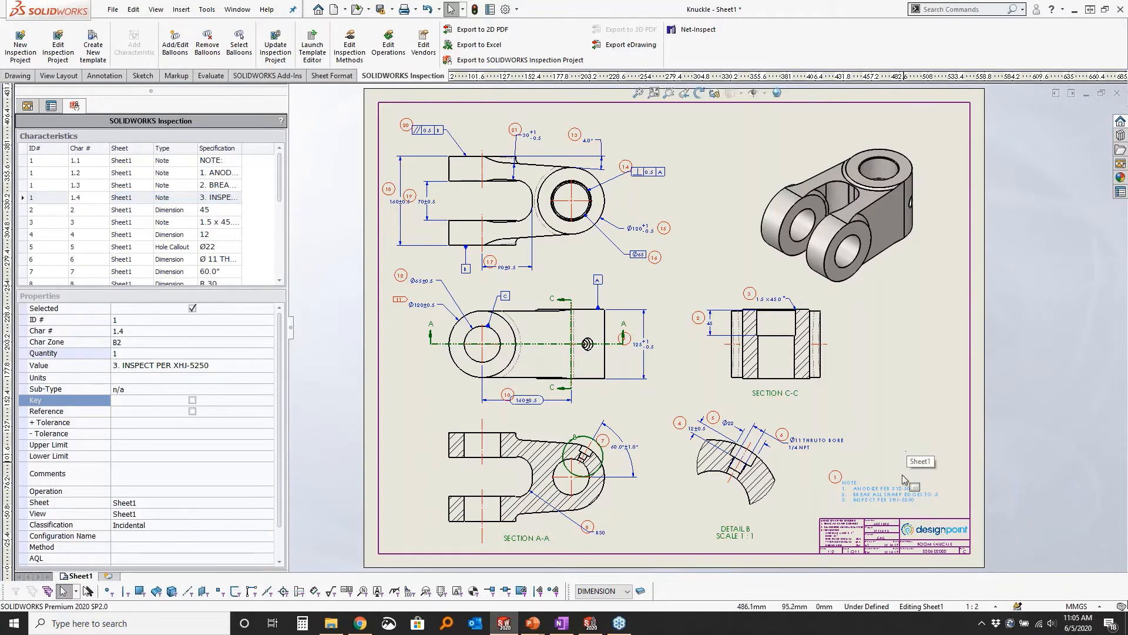
pyautogui.scroll(-6, 887, 491)
pyautogui.scroll(-2, 799, 424)
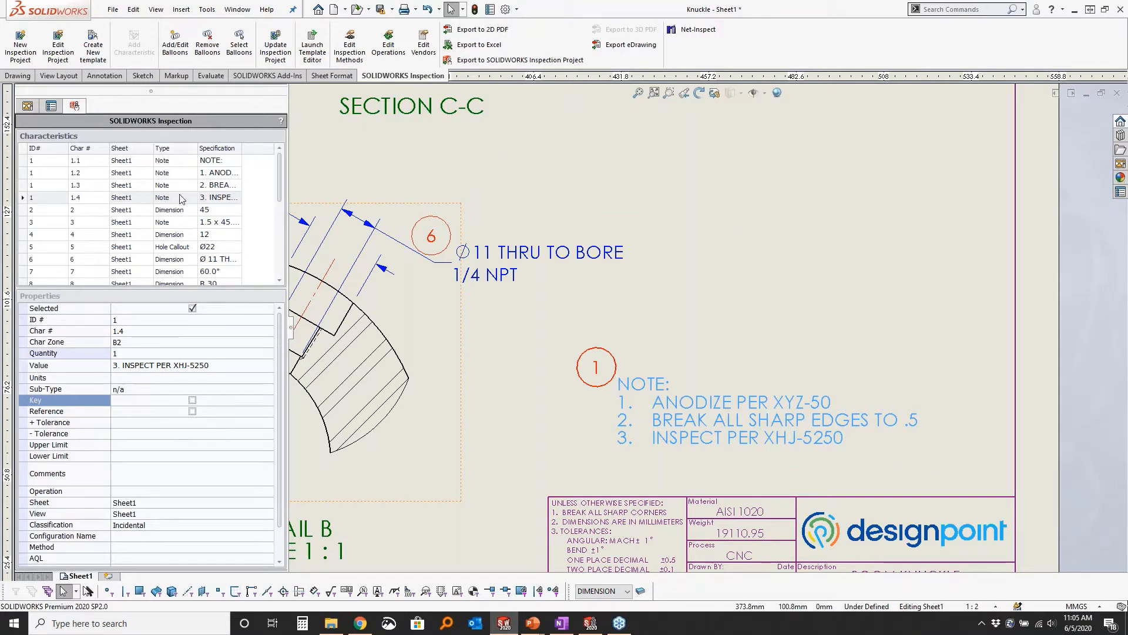
pyautogui.scroll(3, 688, 414)
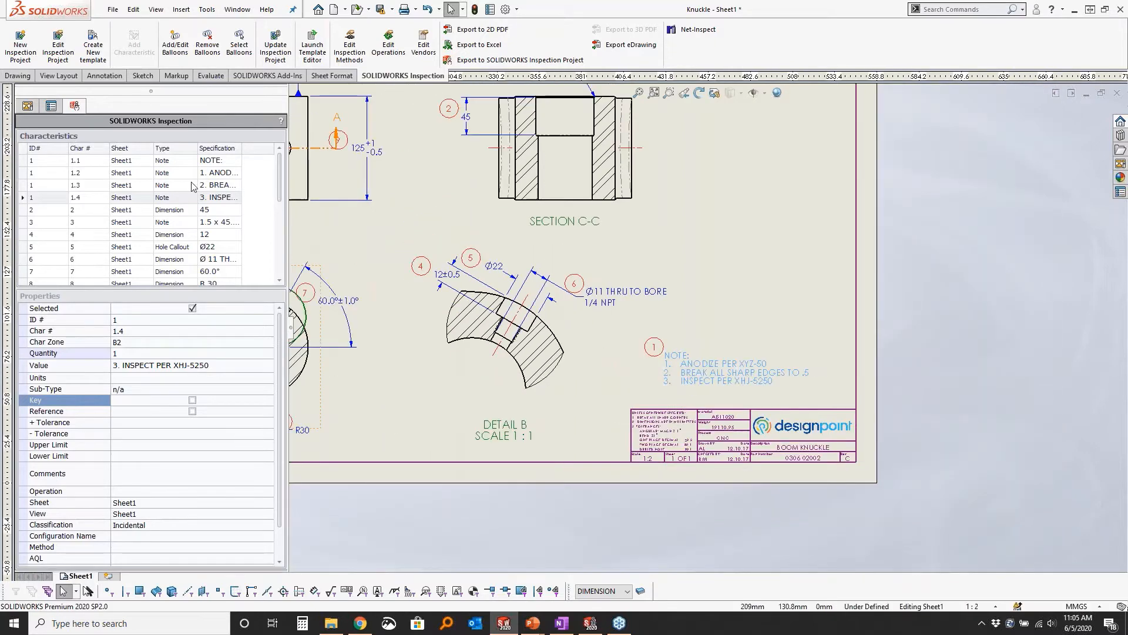
pyautogui.click(141, 234)
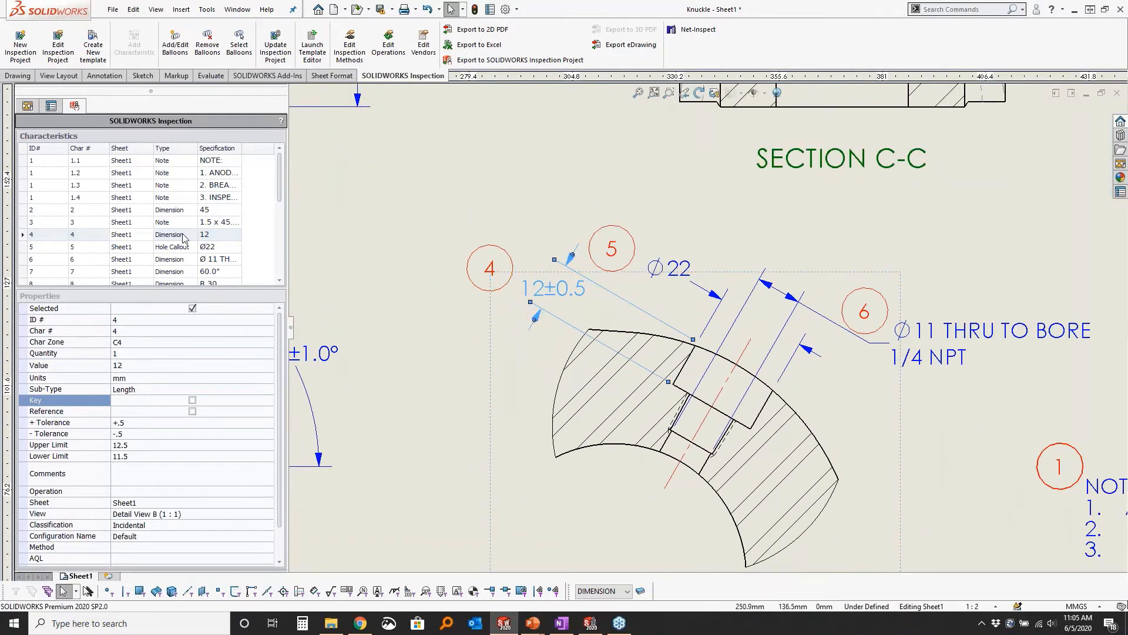
pyautogui.click(97, 247)
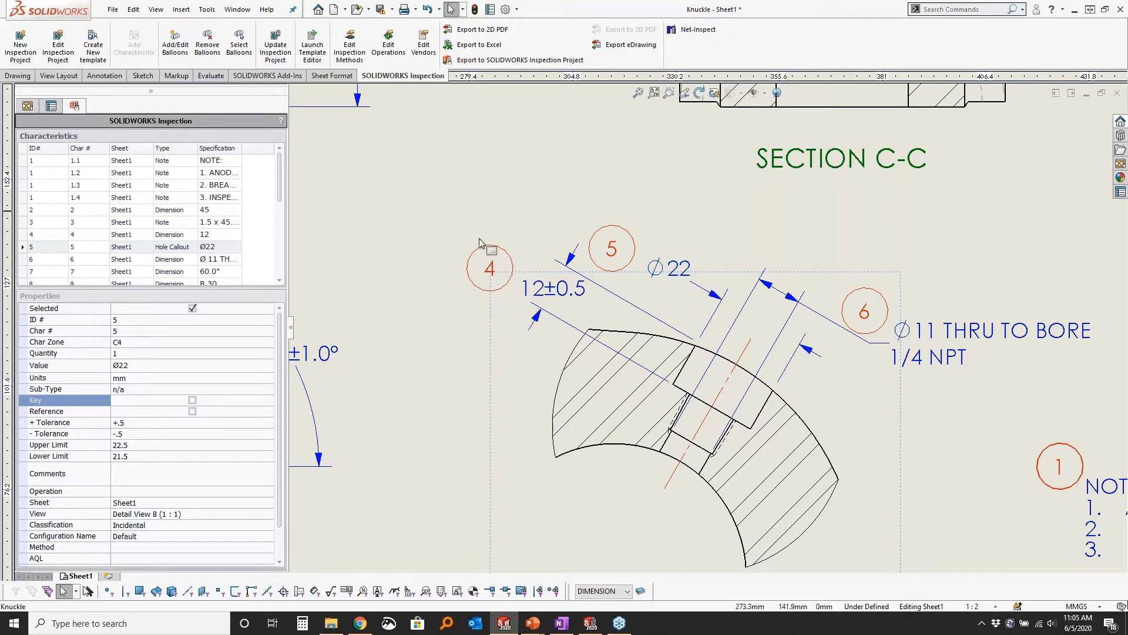
# - Export the inspection data to Excel with the AS9102 template and save the report as Knuckle-ballooned
pyautogui.press('f')
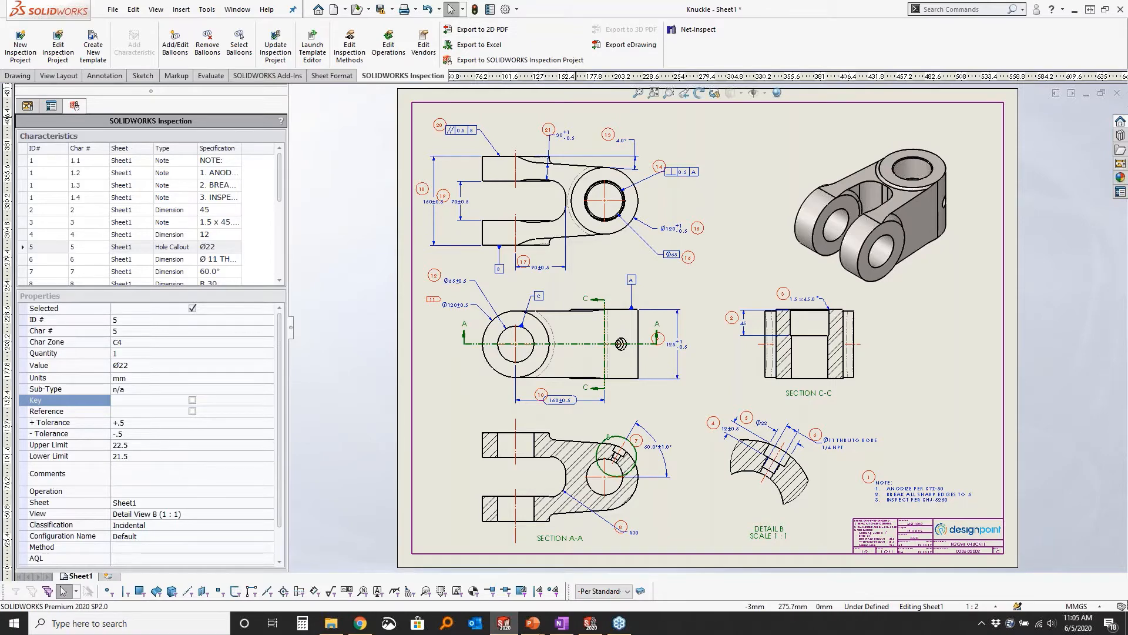
pyautogui.click(514, 45)
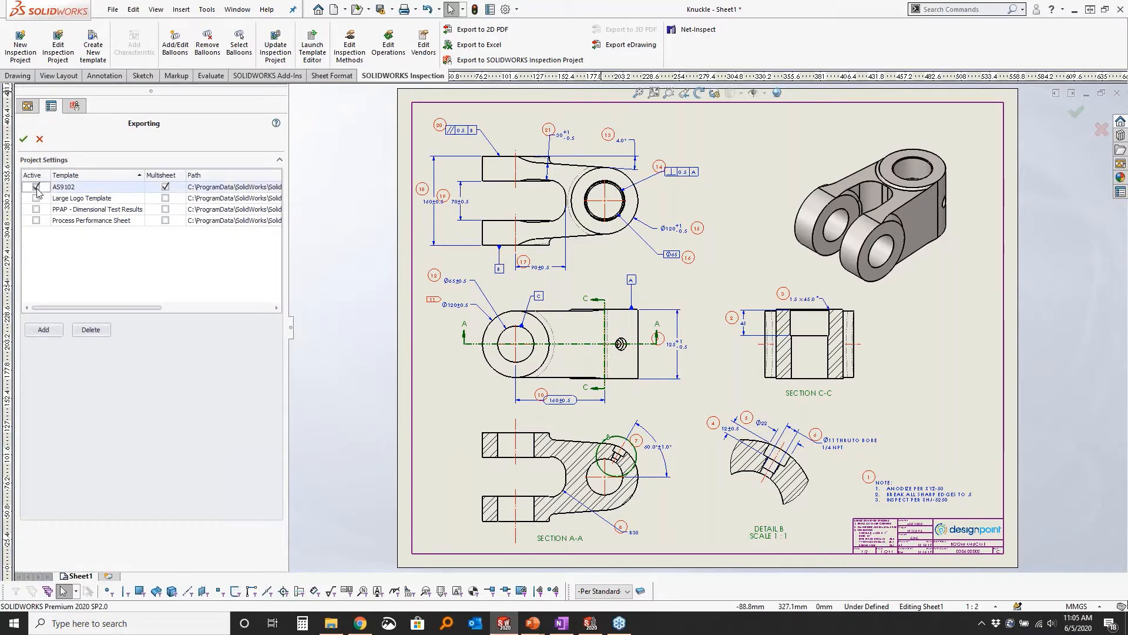
pyautogui.click(22, 141)
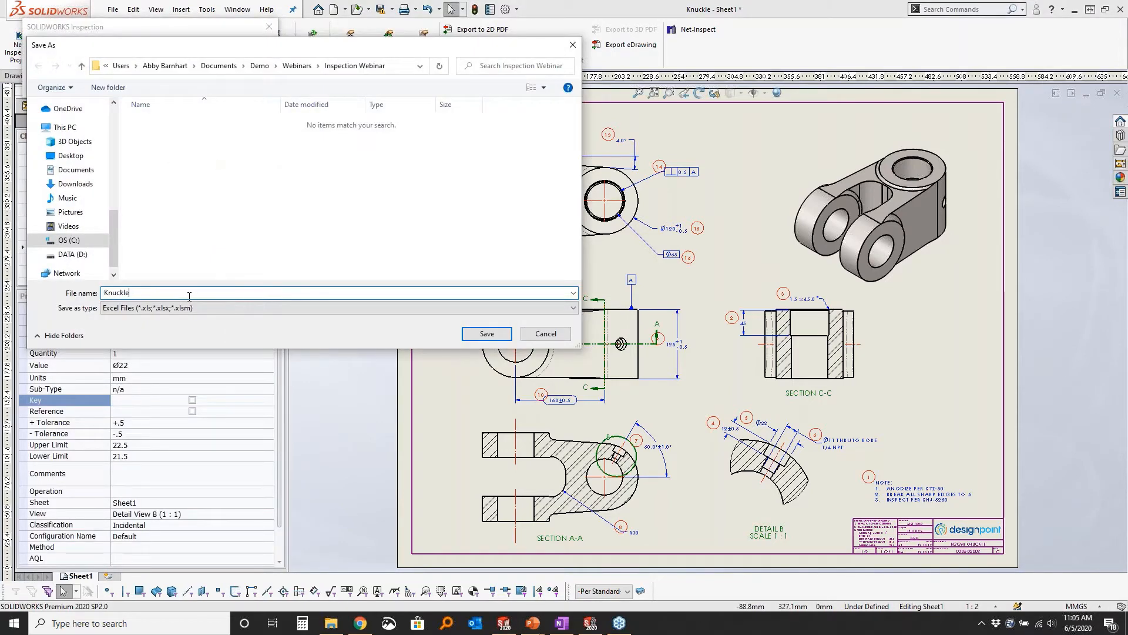
pyautogui.write('-ballooned')
pyautogui.click(501, 333)
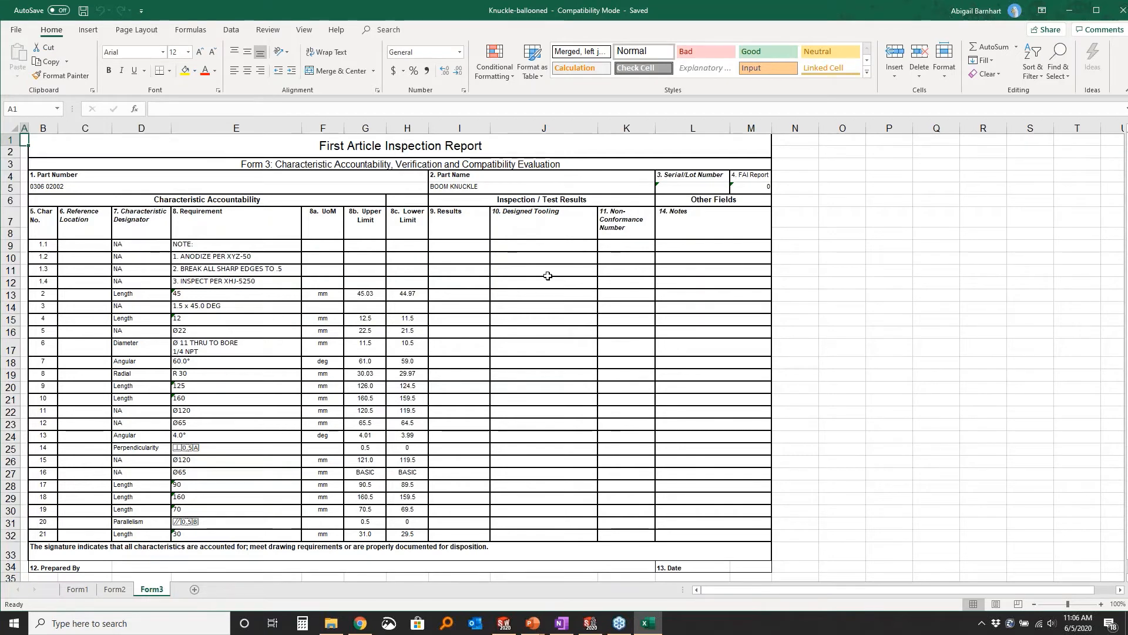
# - Examine the part number, part name, requirements and upper and lower limits on Form 3 of the exported report
pyautogui.click(100, 178)
pyautogui.click(73, 188)
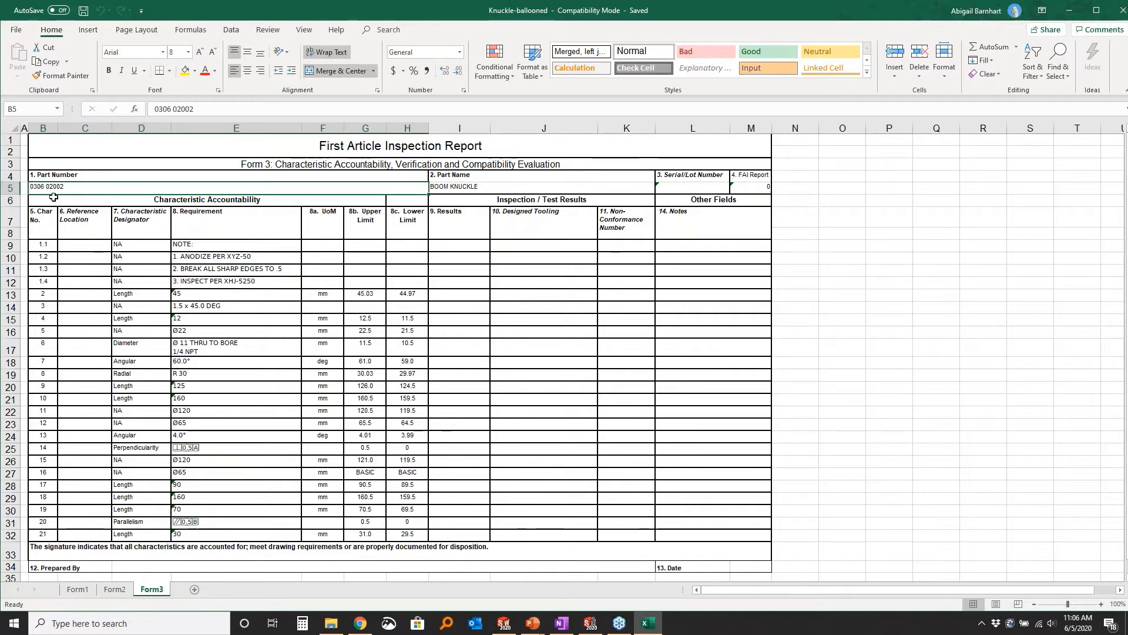
pyautogui.click(521, 189)
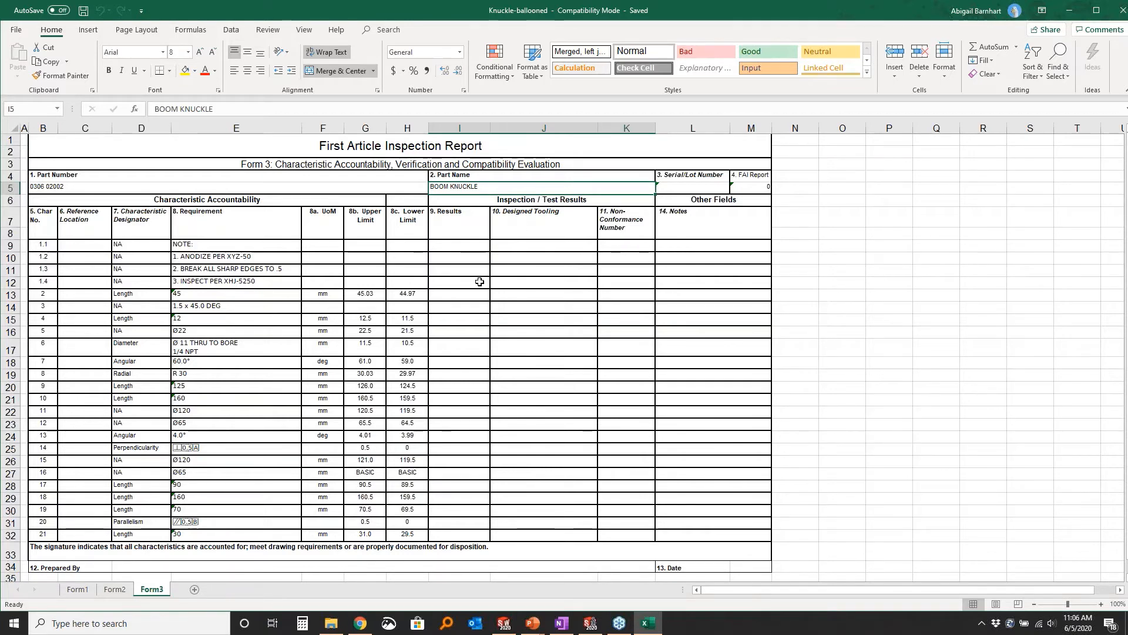
pyautogui.moveTo(235, 226); pyautogui.dragTo(267, 534)
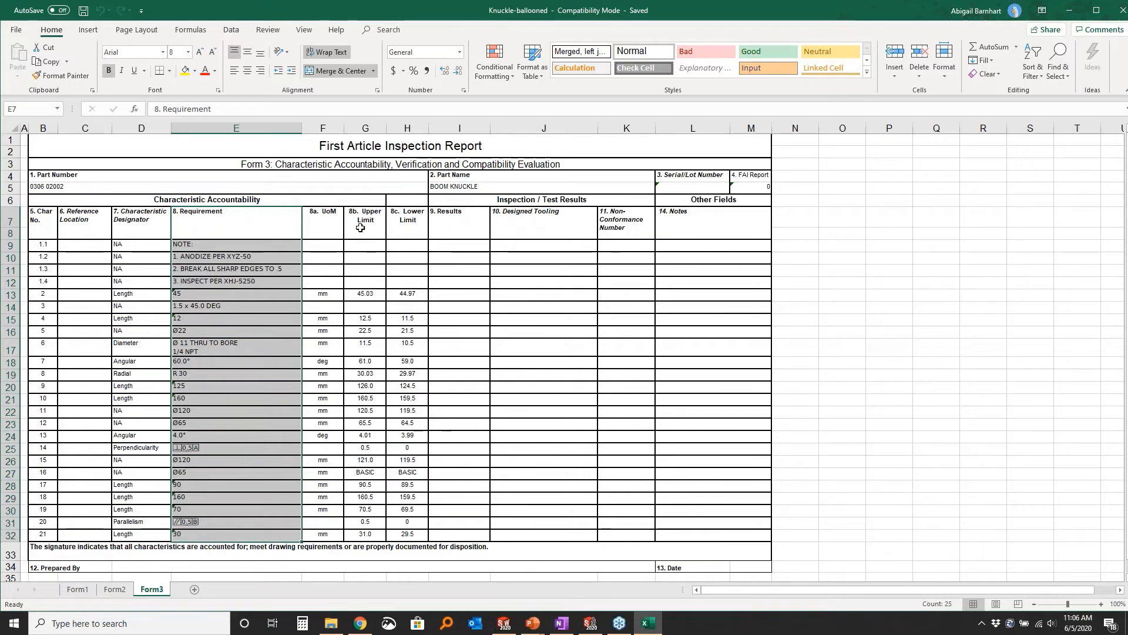
pyautogui.moveTo(365, 127); pyautogui.dragTo(397, 127)
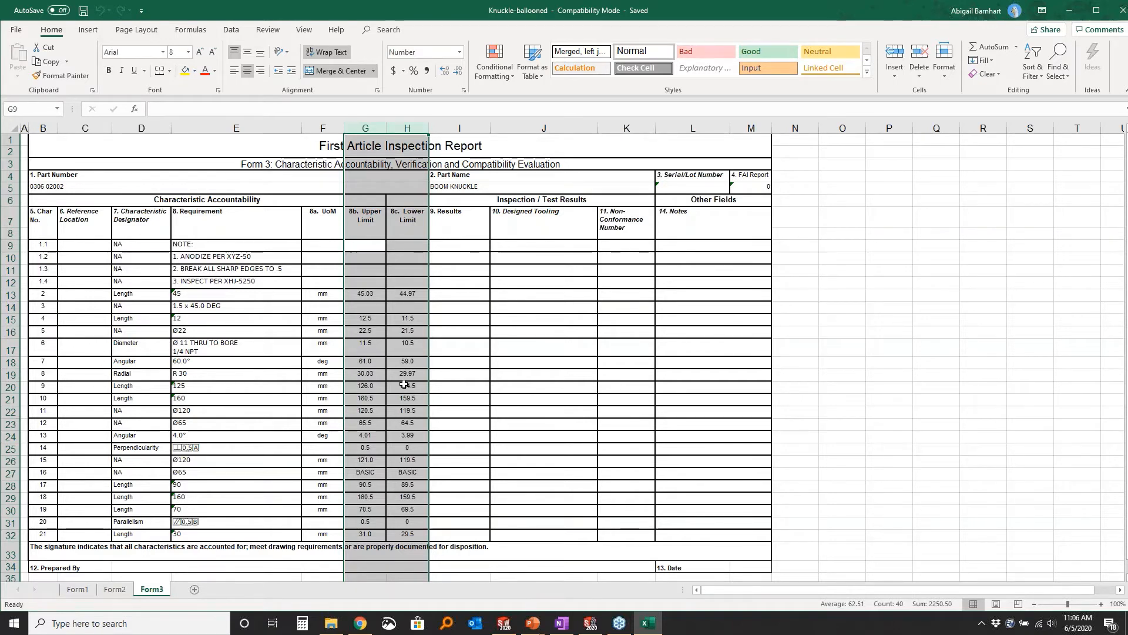
# - Enter the inspection results 45 for characteristic 2 and 11 for characteristic 4 on Form 3
pyautogui.click(459, 295)
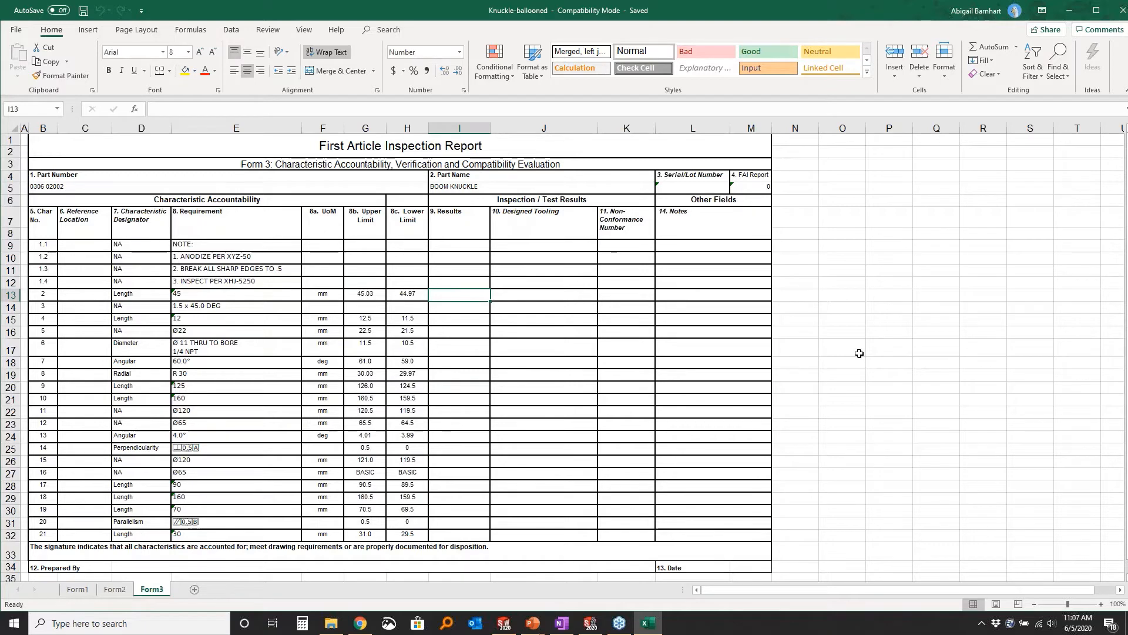
pyautogui.write('45')
pyautogui.press('Return')
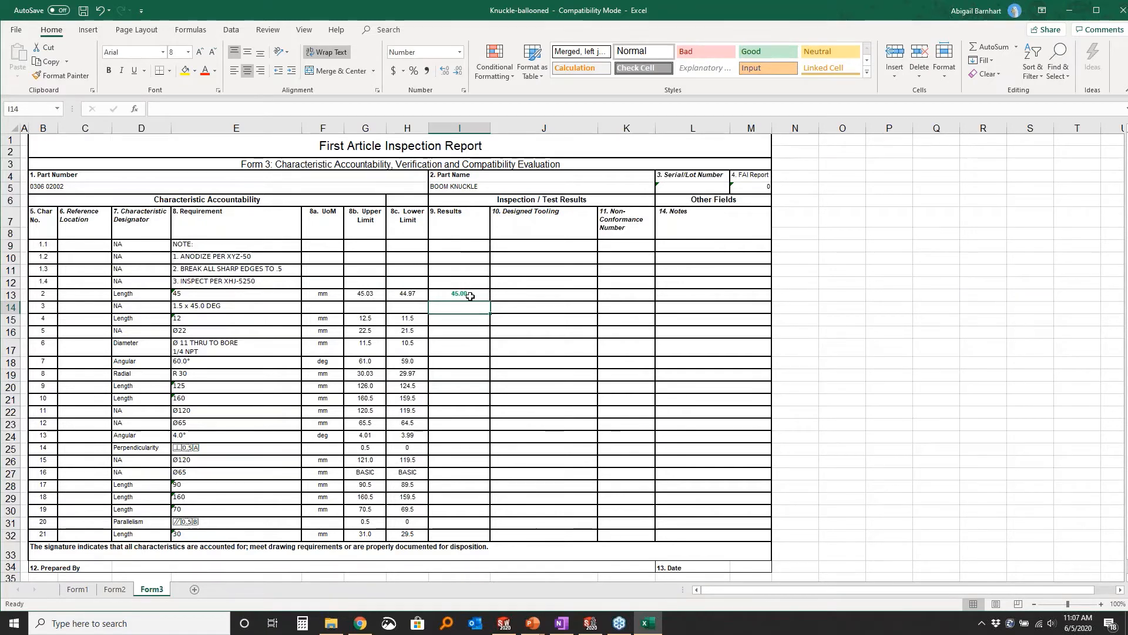
pyautogui.click(466, 319)
pyautogui.write('11')
pyautogui.press('Return')
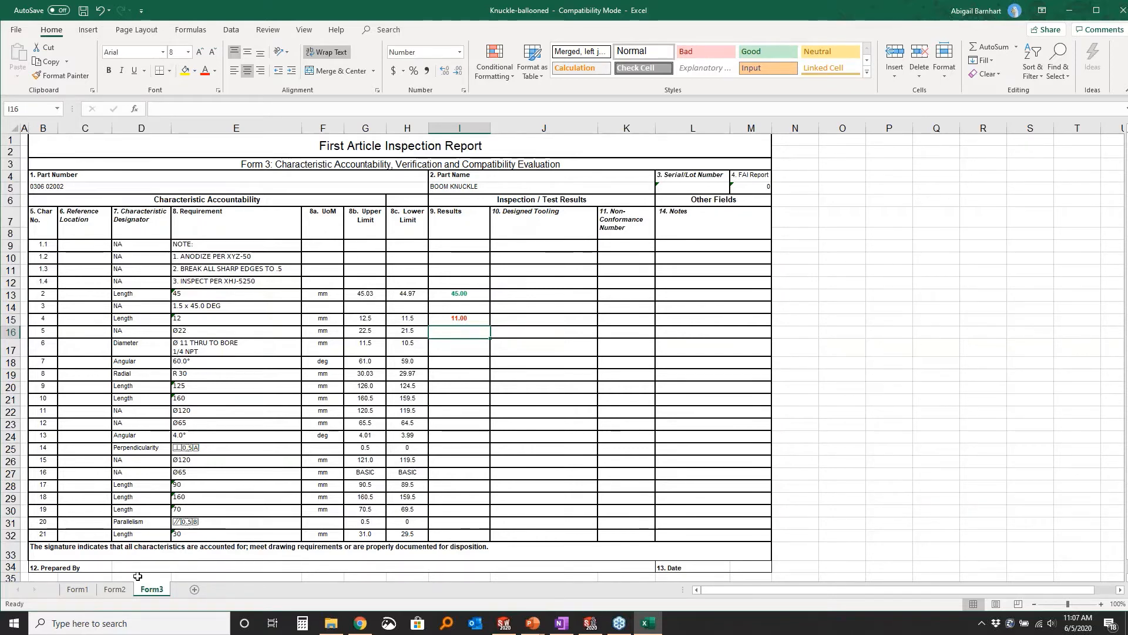
# - Look through Form 2 and Form 1 of the First Article Inspection Report and return to Form 3
pyautogui.click(115, 589)
pyautogui.click(80, 589)
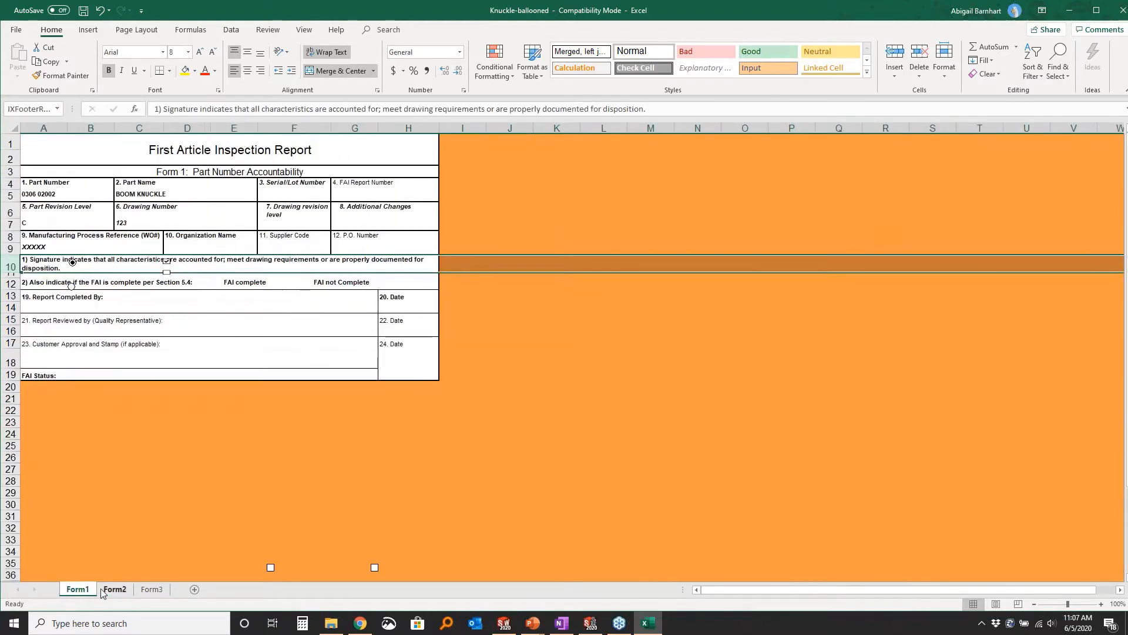
pyautogui.click(103, 588)
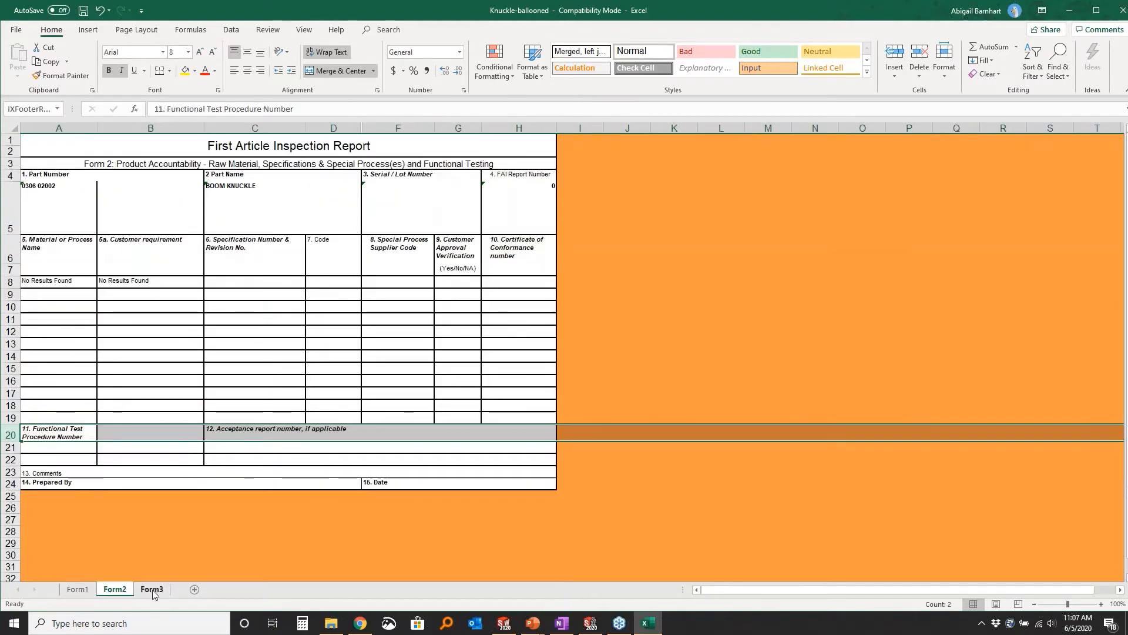
pyautogui.click(152, 589)
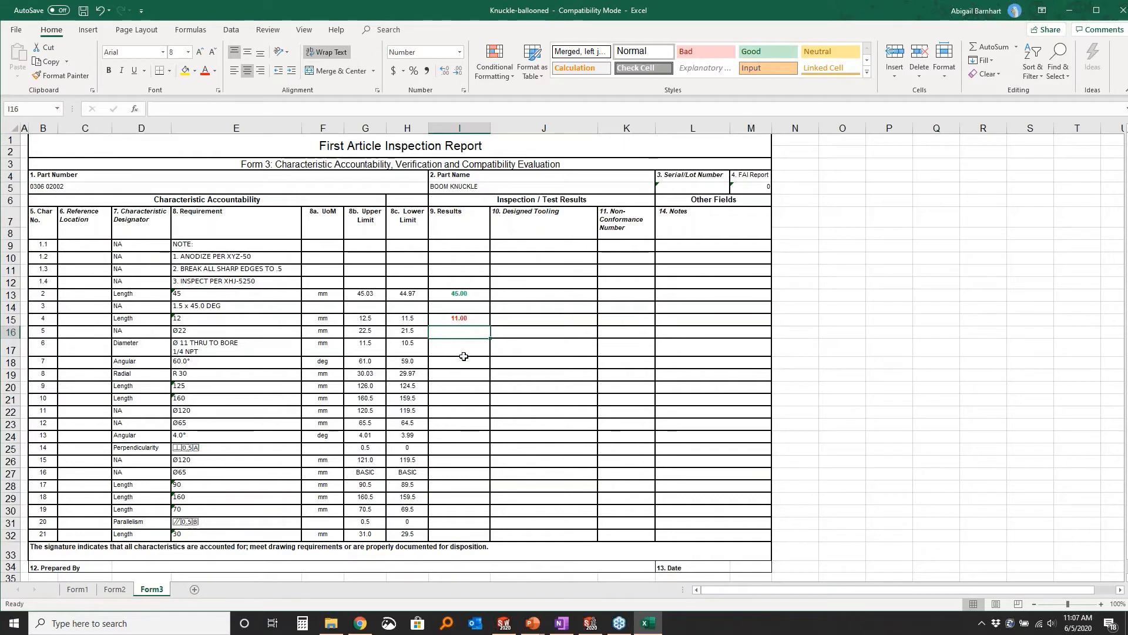
pyautogui.click(464, 411)
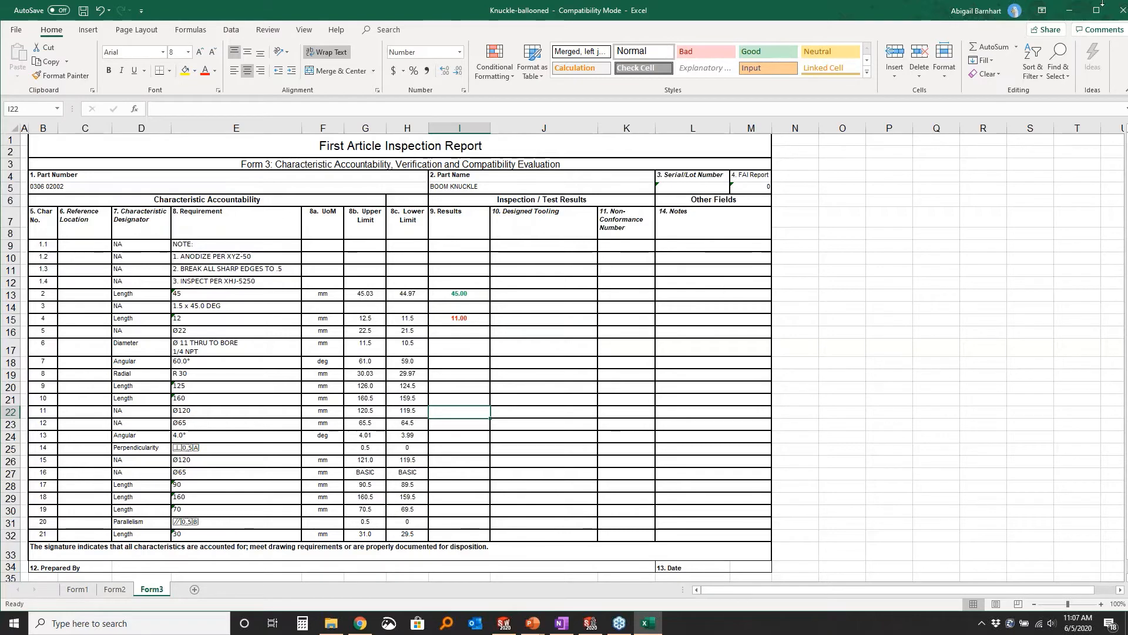
# - Close the inspection report workbook and switch to the Inspection Webinar slide show in PowerPoint
pyautogui.click(1119, 10)
pyautogui.click(576, 327)
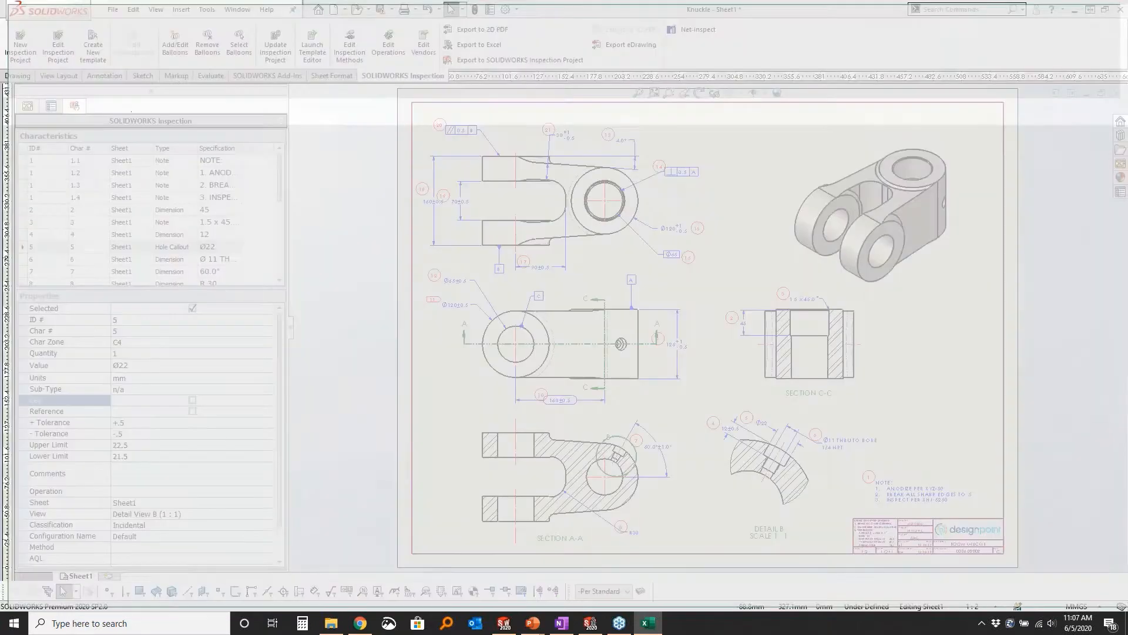
pyautogui.press('super+Tab')
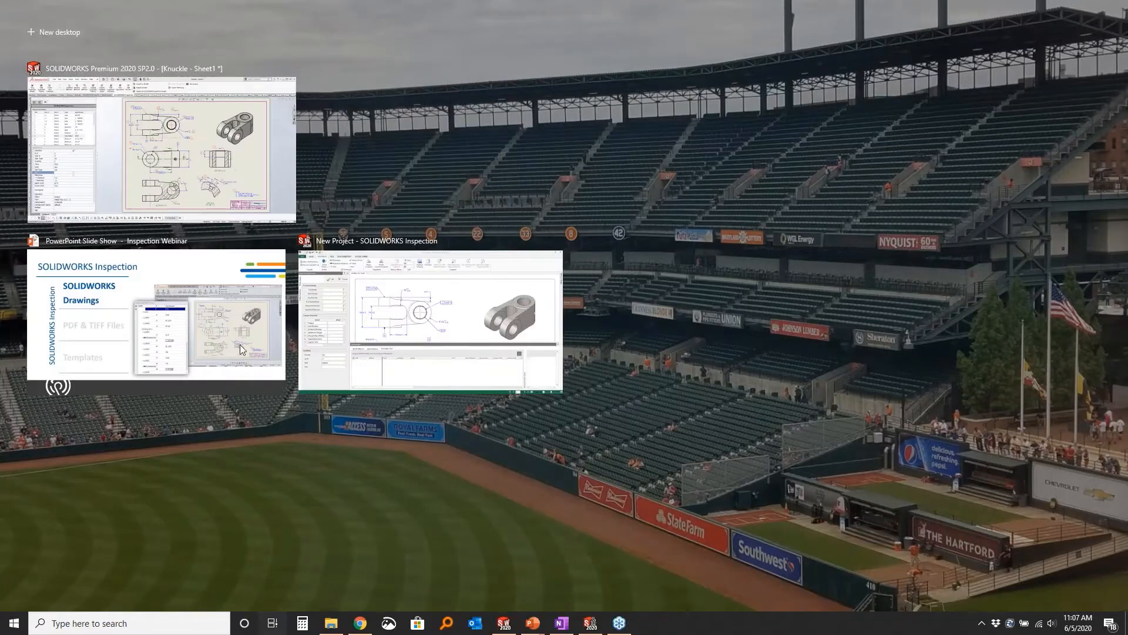
pyautogui.click(182, 328)
pyautogui.click(182, 328)
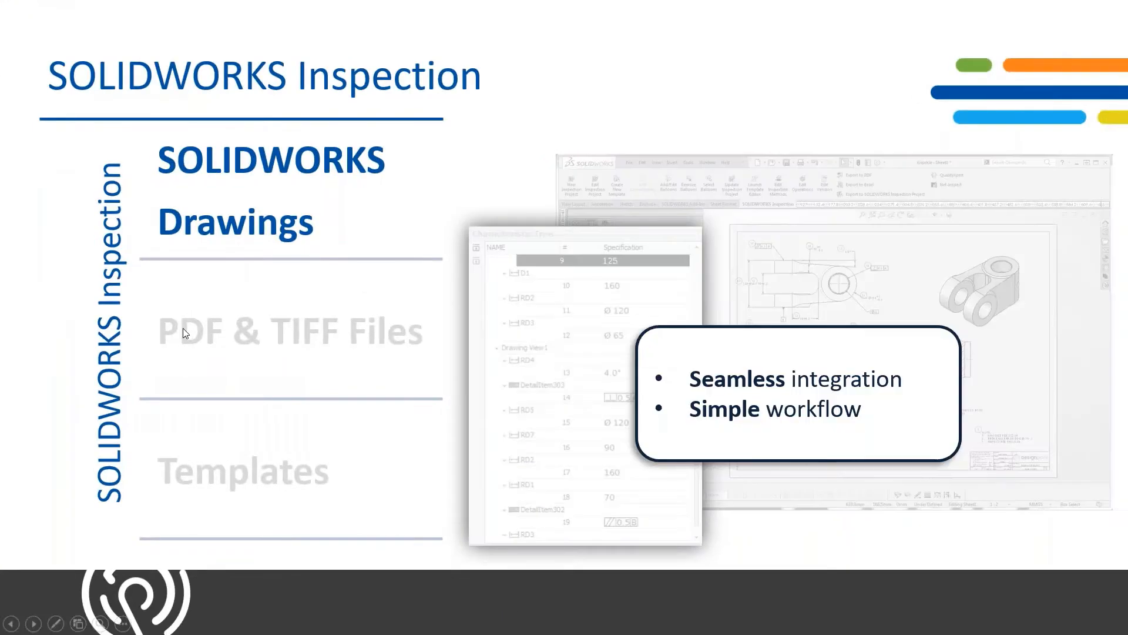
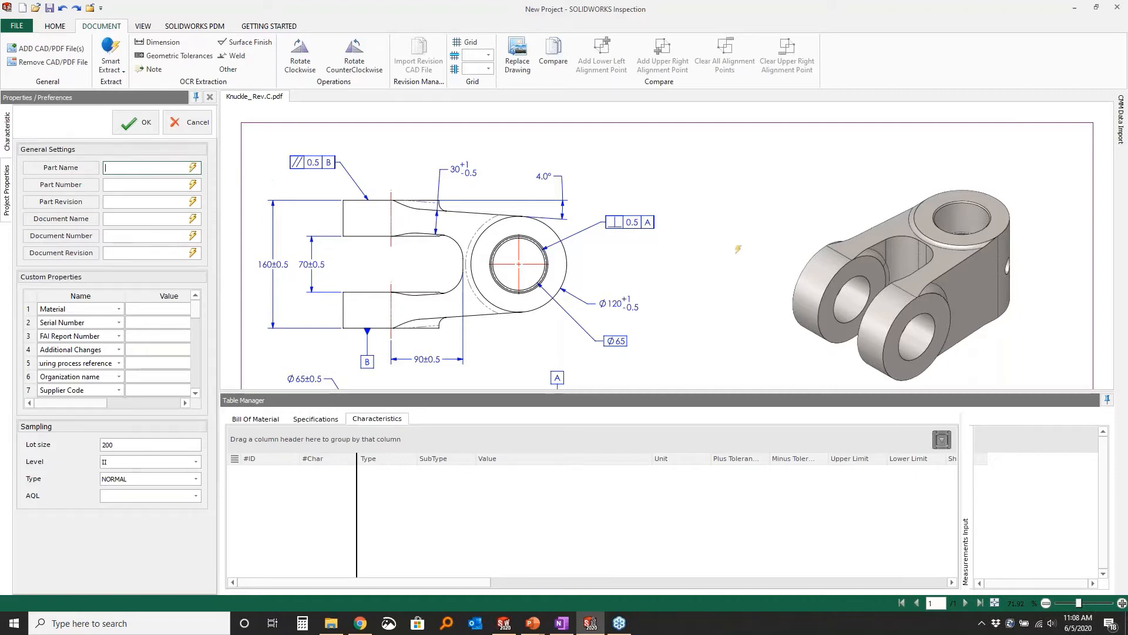
# - Extract part name BOOM KNUCKLE, part number 0306 02002 and part revision C from the title block and accept the project properties
pyautogui.scroll(-5, 667, 245)
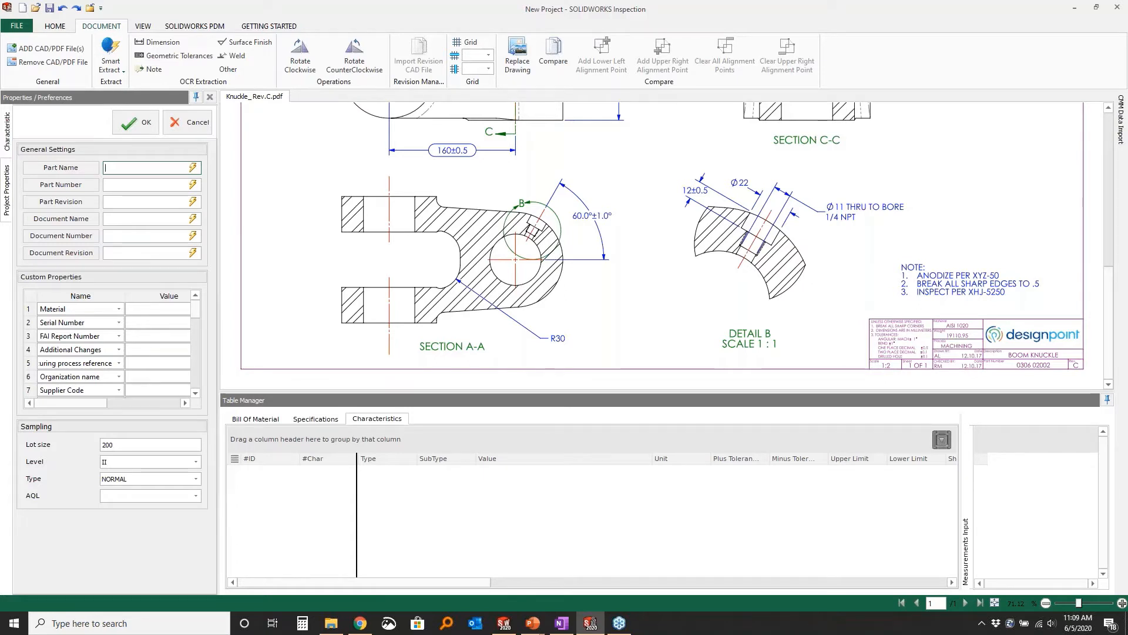
pyautogui.moveTo(852, 315)
pyautogui.mouseDown()
pyautogui.moveTo(1035, 353)
pyautogui.moveTo(1087, 377)
pyautogui.mouseUp()
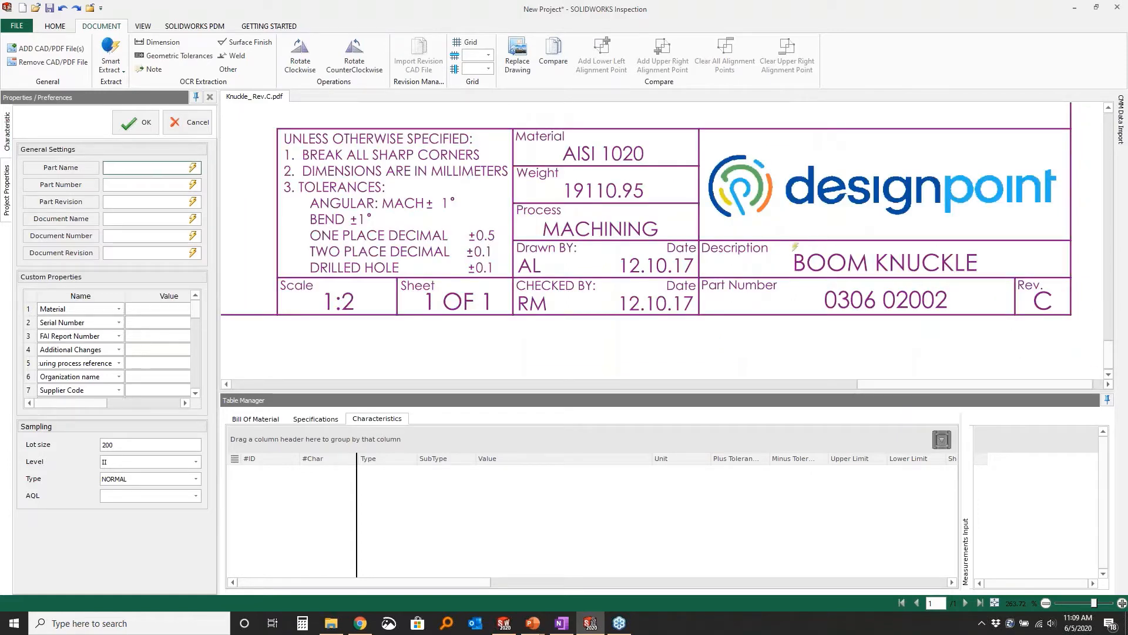
pyautogui.moveTo(792, 252); pyautogui.dragTo(986, 268)
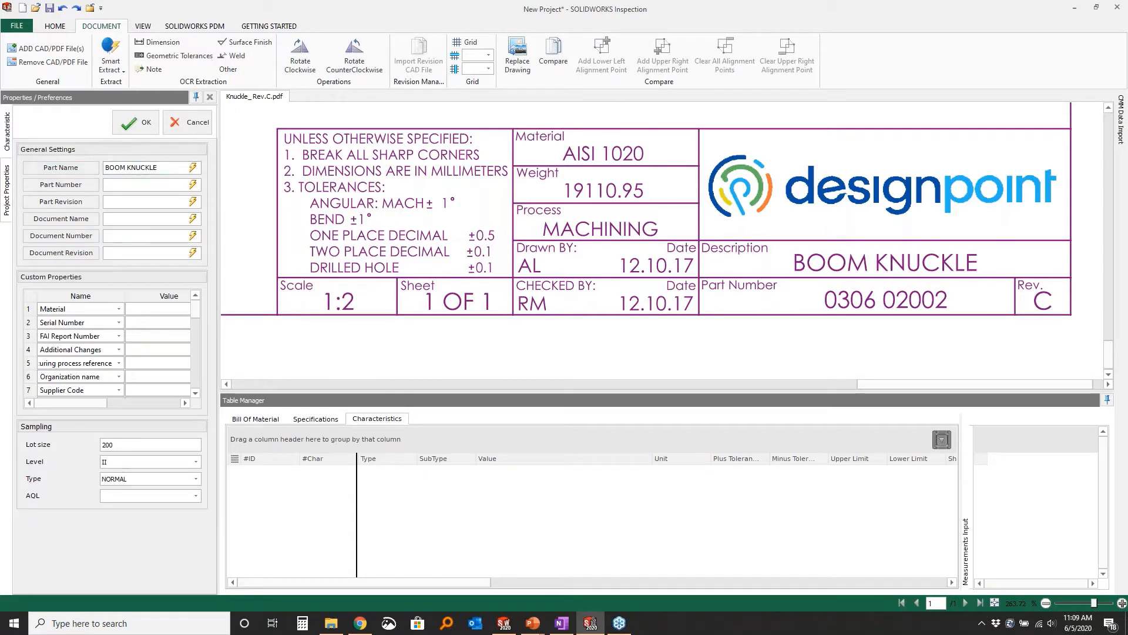
pyautogui.click(117, 185)
pyautogui.click(193, 185)
pyautogui.moveTo(821, 288); pyautogui.dragTo(953, 301)
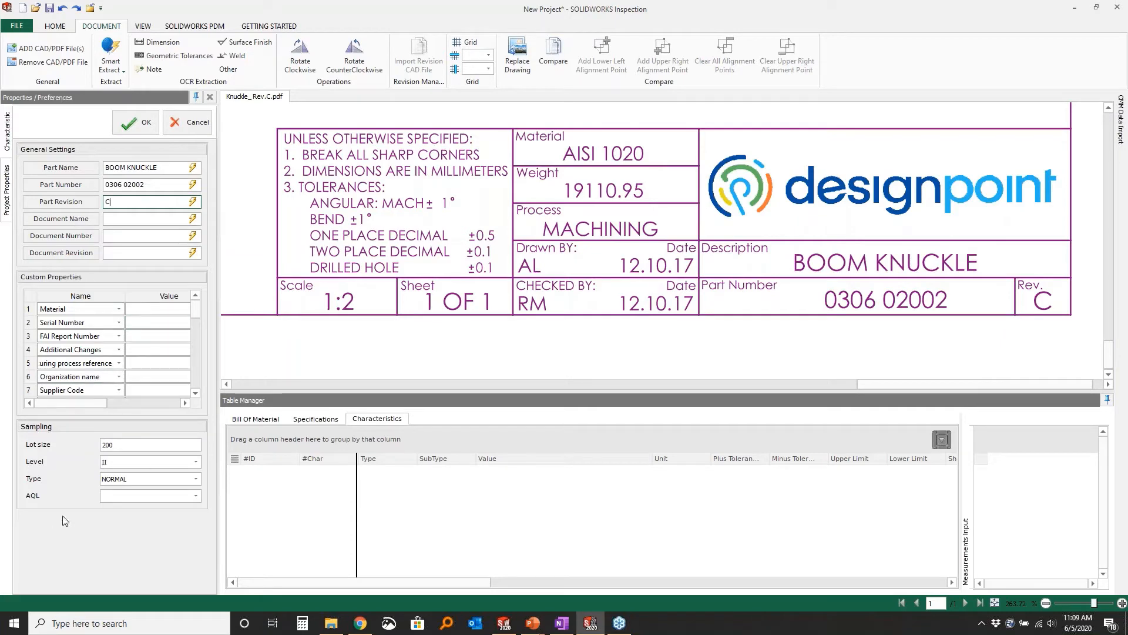
pyautogui.click(139, 121)
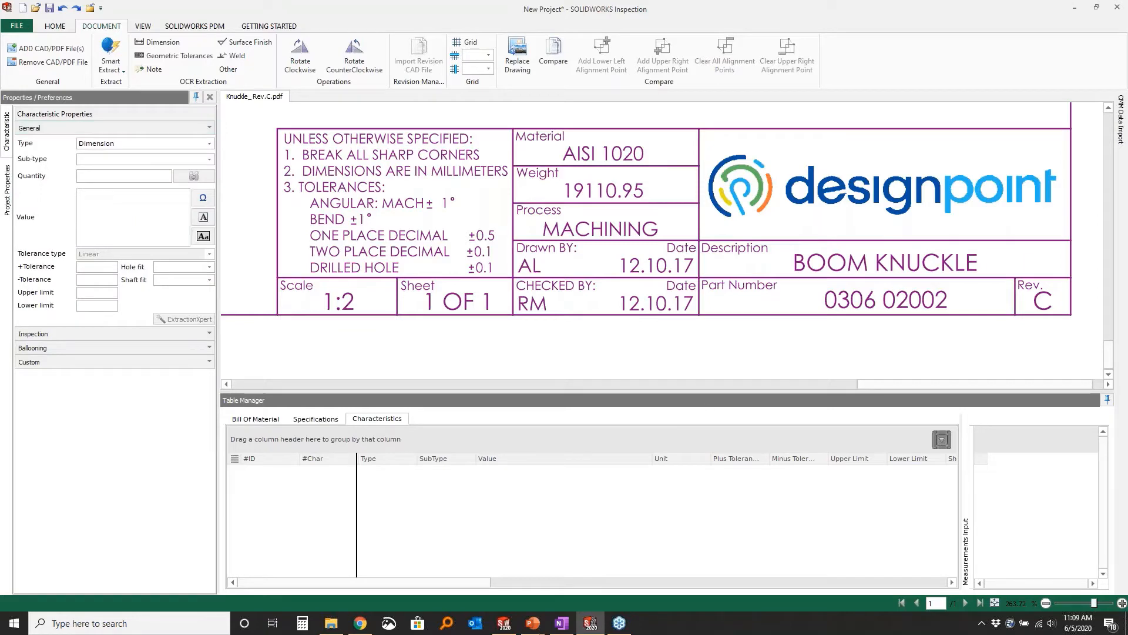
# - Enlarge the drawing area and use Smart Extract to capture the fork's outer 160±0.5 dimension as a single characteristic
pyautogui.click(994, 603)
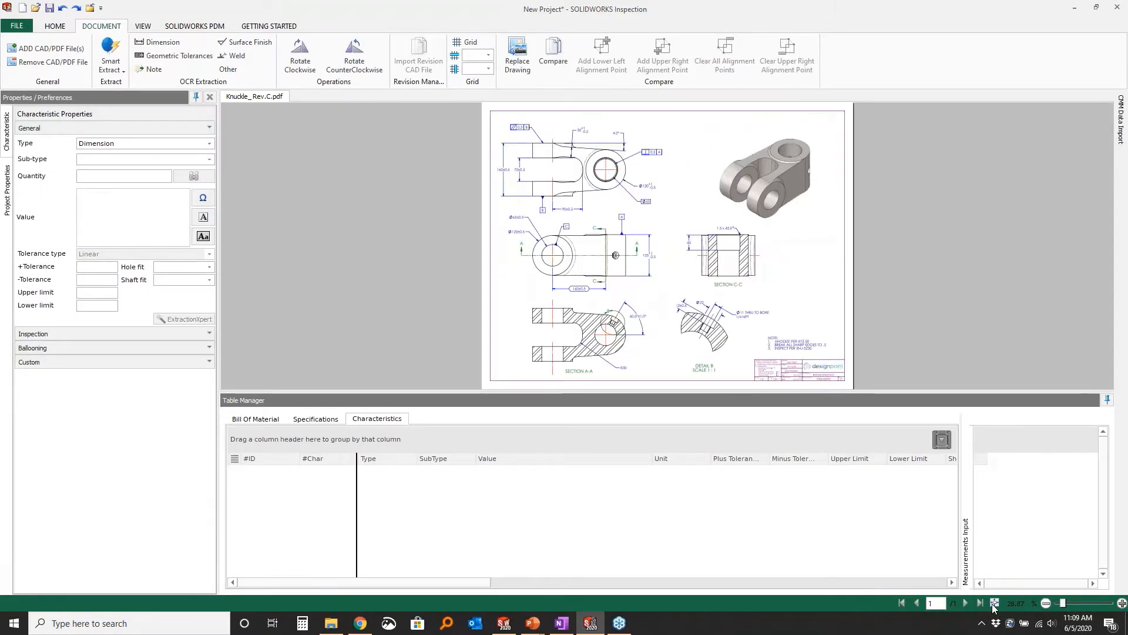
pyautogui.moveTo(772, 393); pyautogui.dragTo(765, 540)
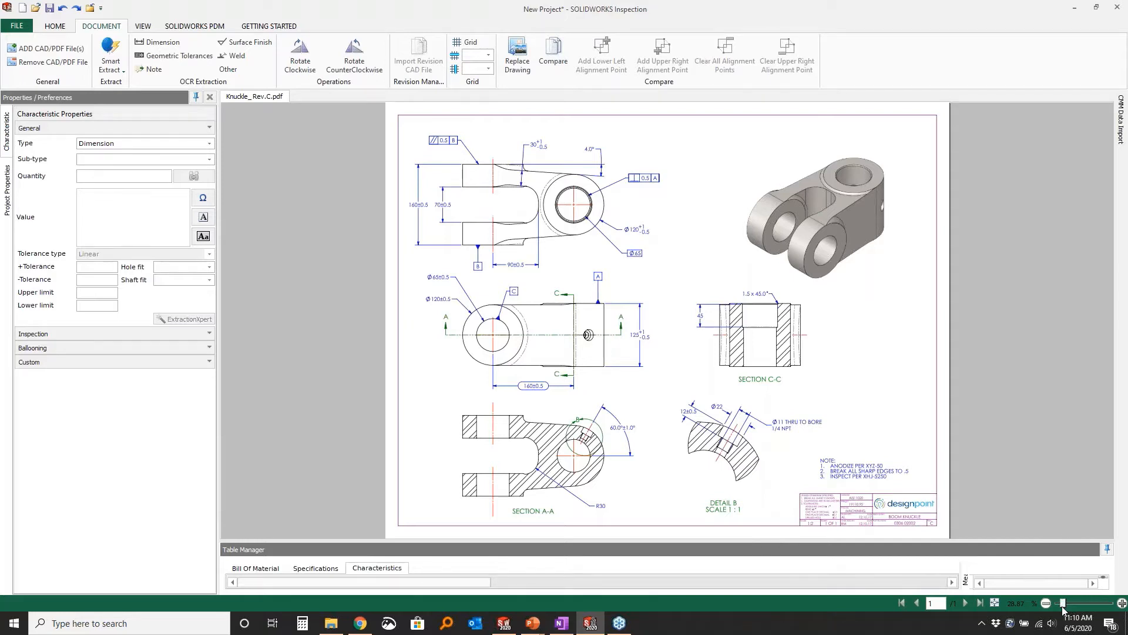
pyautogui.moveTo(1062, 603); pyautogui.dragTo(1085, 604)
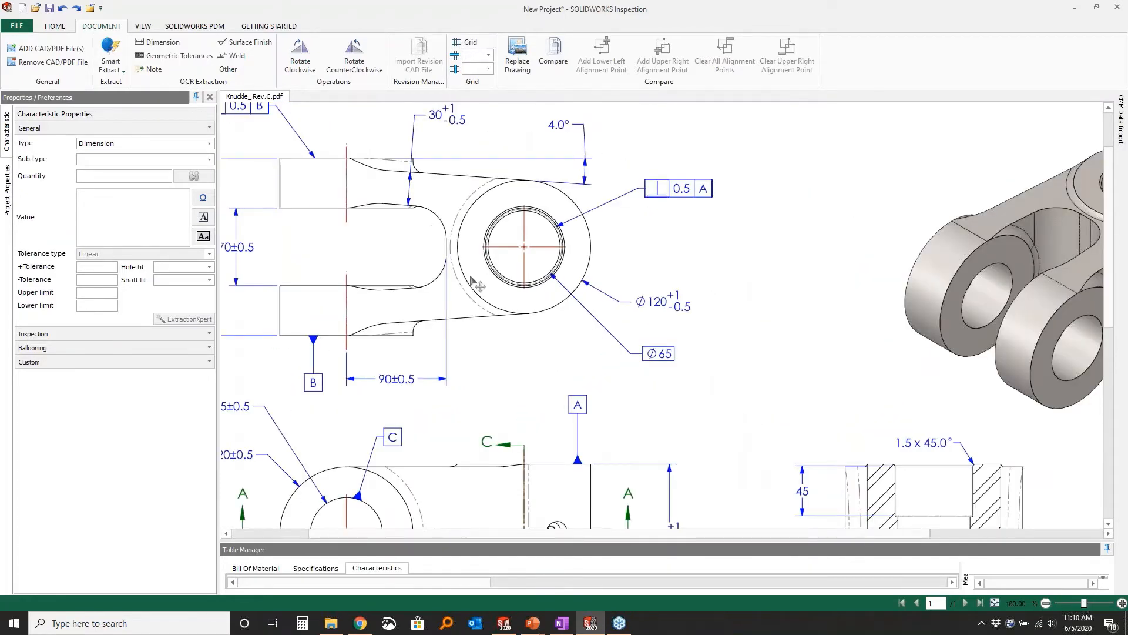
pyautogui.scroll(-1, 655, 354)
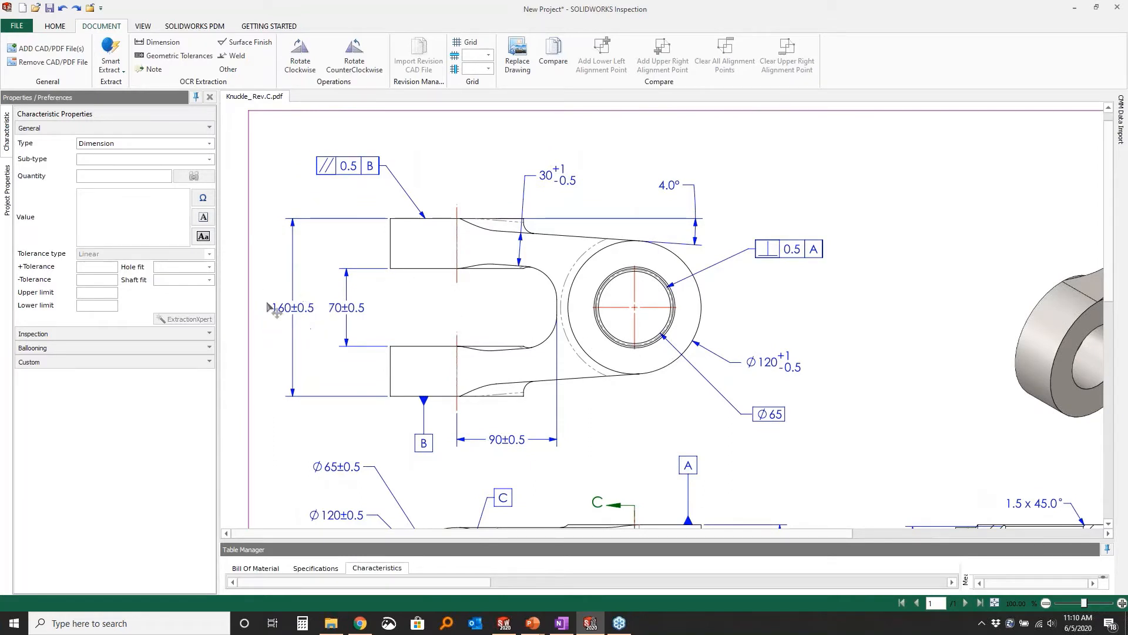
pyautogui.click(118, 71)
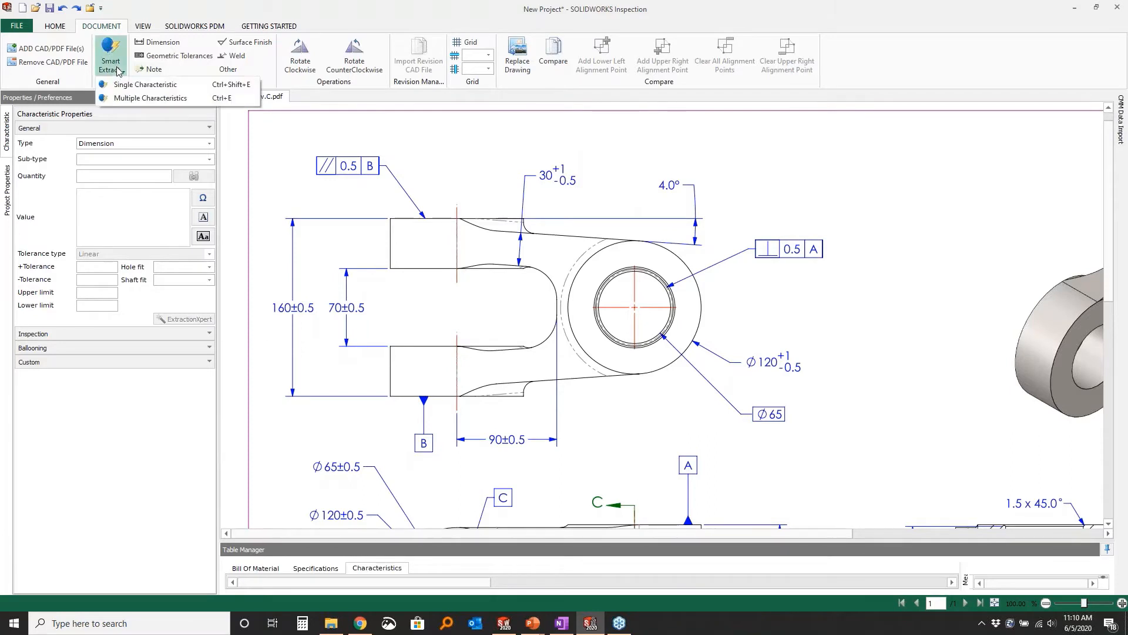
pyautogui.click(122, 84)
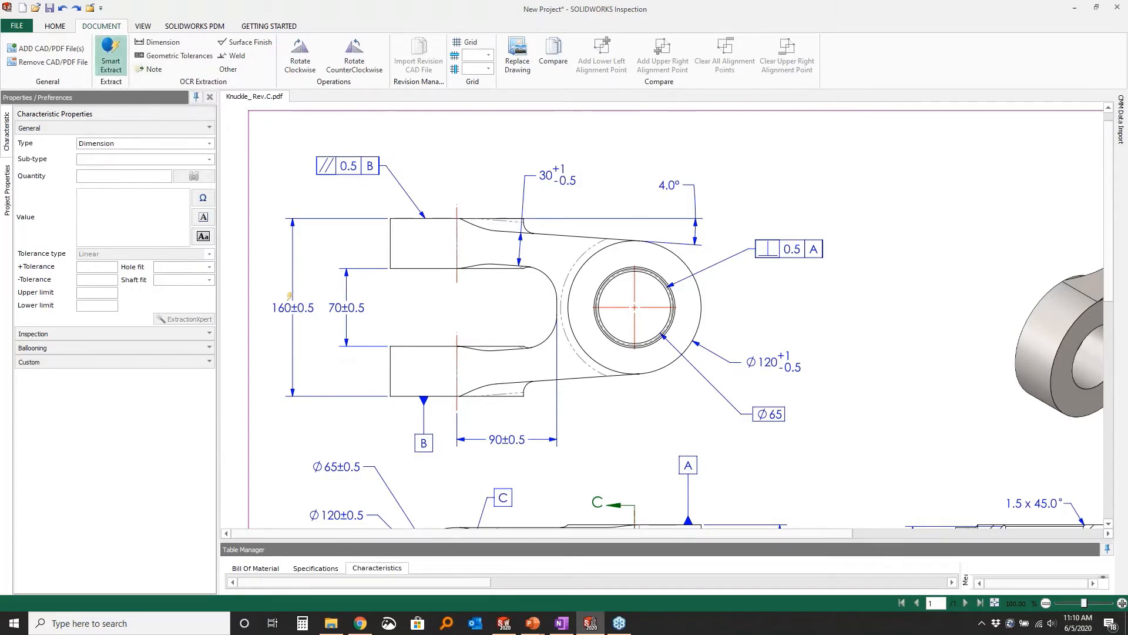
pyautogui.moveTo(269, 297); pyautogui.dragTo(324, 316)
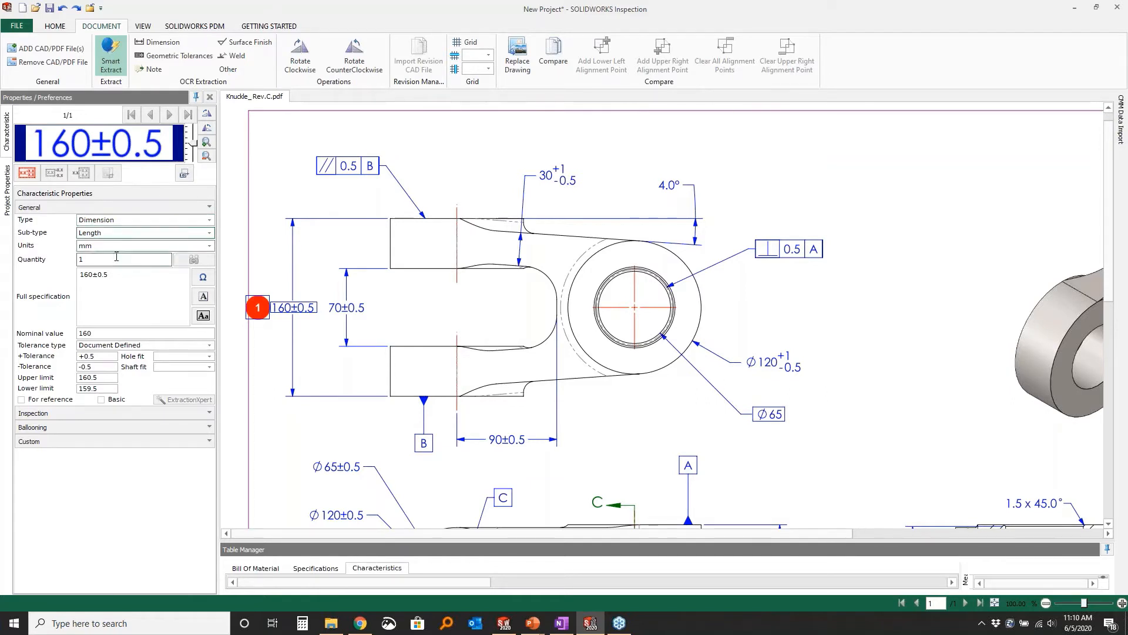
# - Review the specification and limits of the 160±0.5 characteristic, and extract the fork gap dimension 70±0.5 as another characteristic
pyautogui.moveTo(110, 274); pyautogui.dragTo(76, 273)
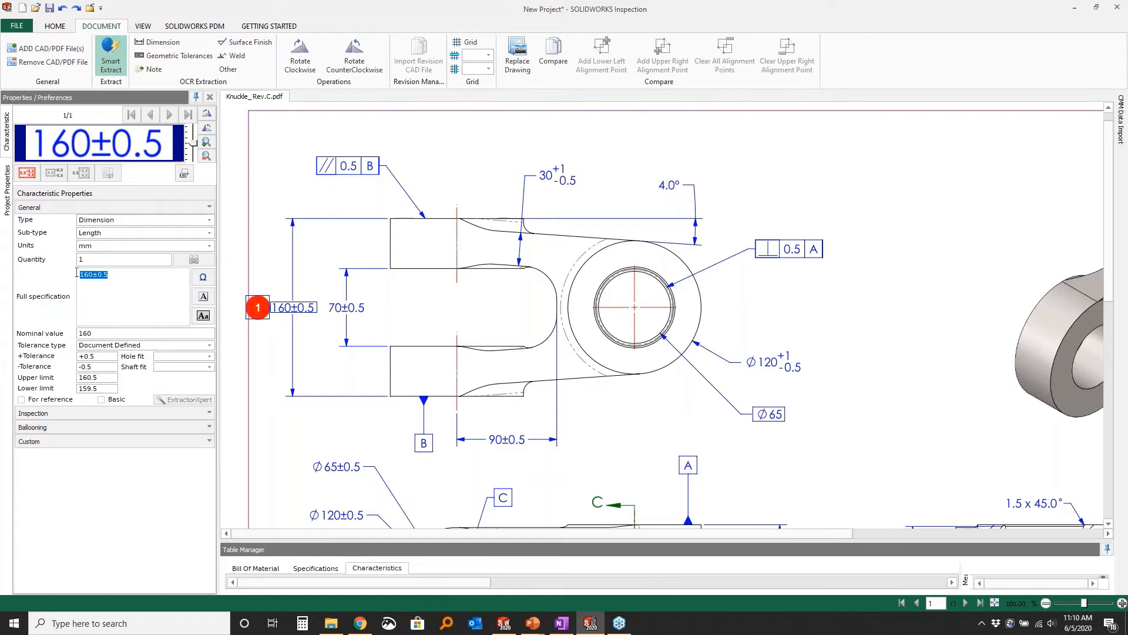
pyautogui.click(128, 281)
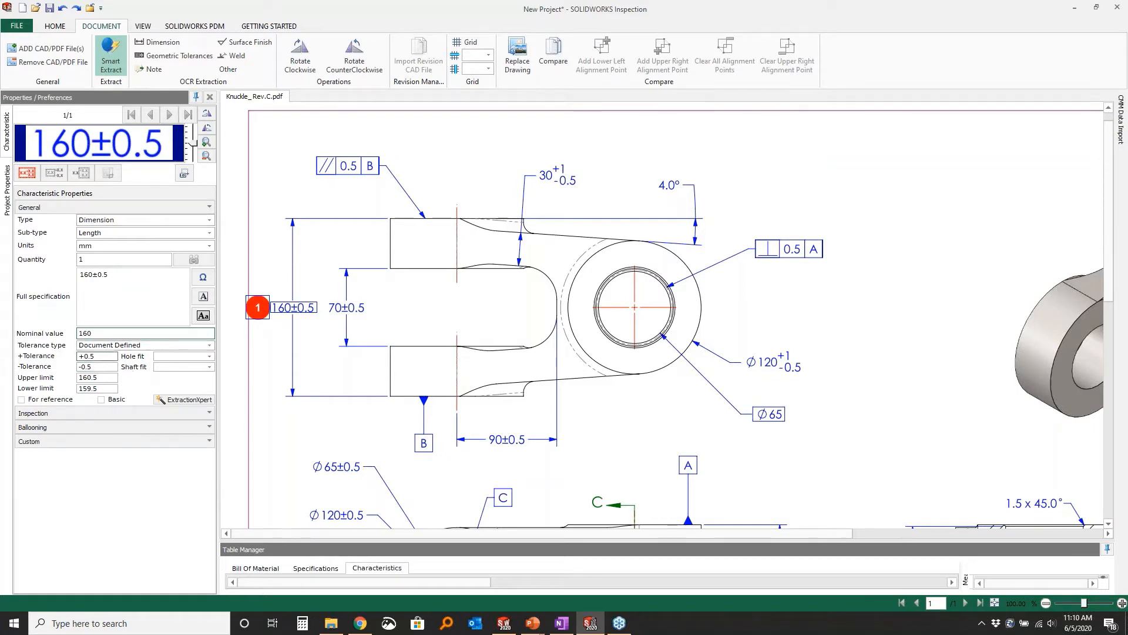
pyautogui.click(110, 388)
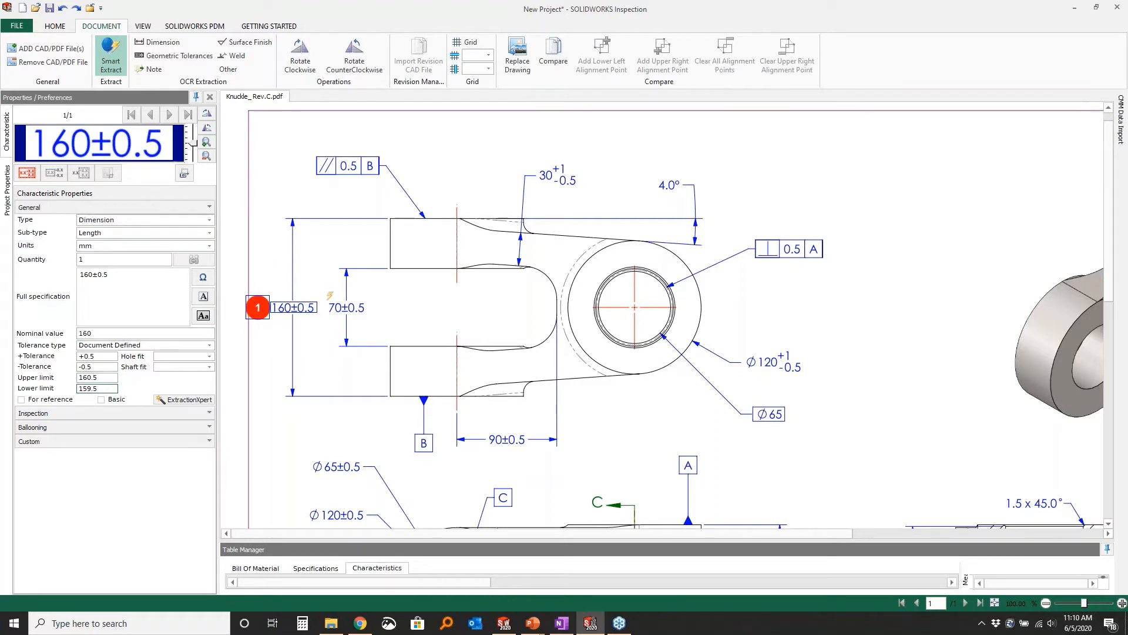
pyautogui.moveTo(328, 299); pyautogui.dragTo(367, 312)
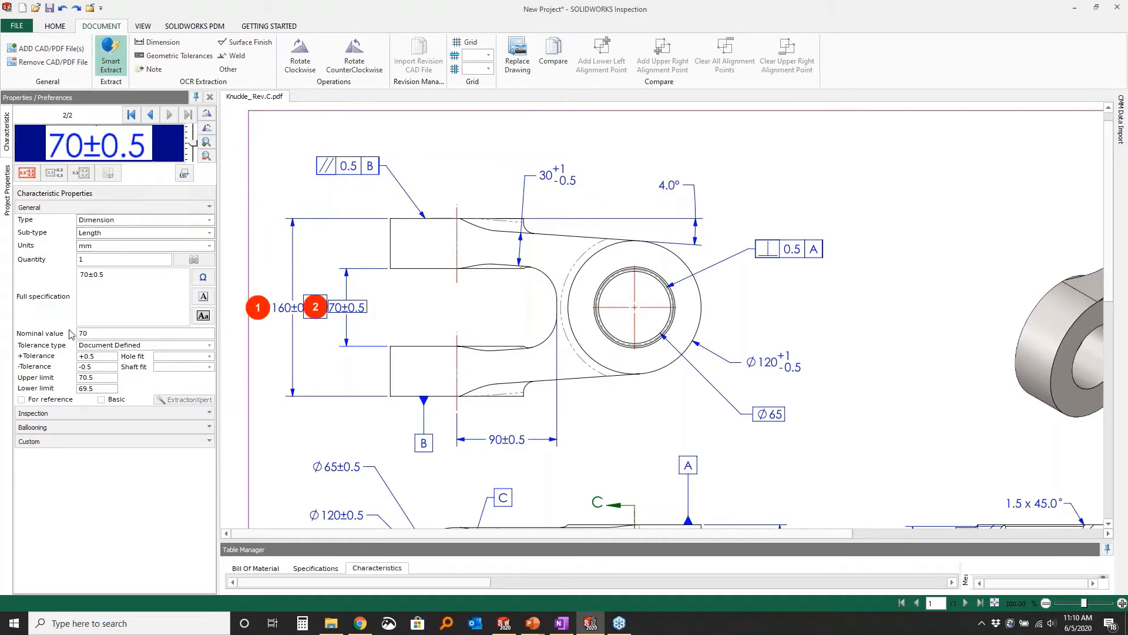
# - Review the 160±0.5 and 70±0.5 characteristics one by one and in the characteristics table
pyautogui.click(151, 114)
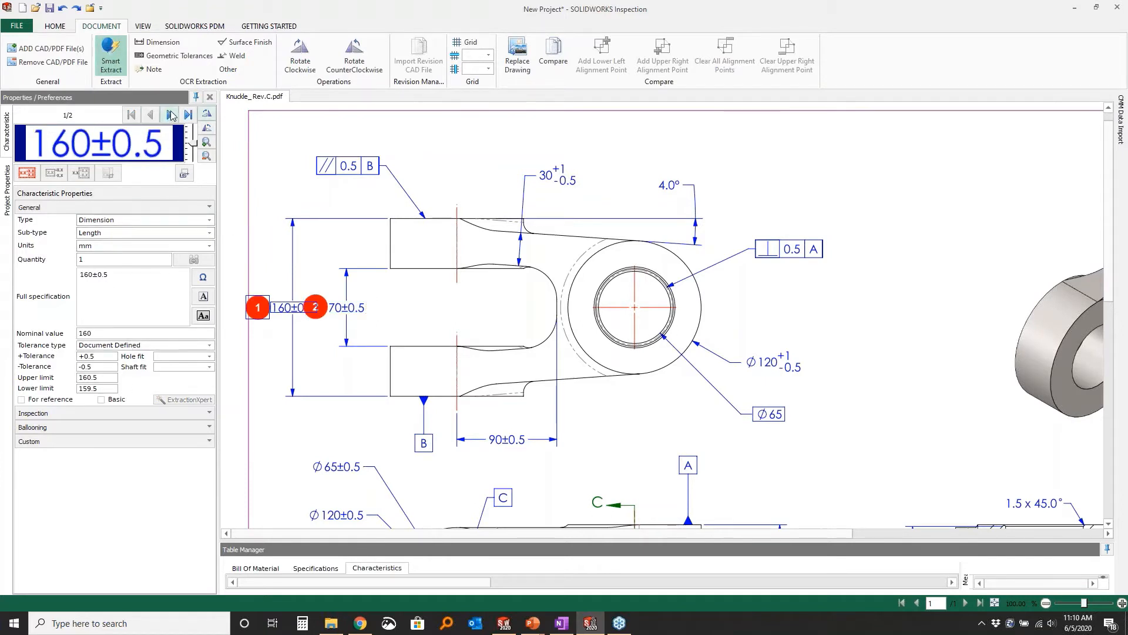
pyautogui.click(170, 115)
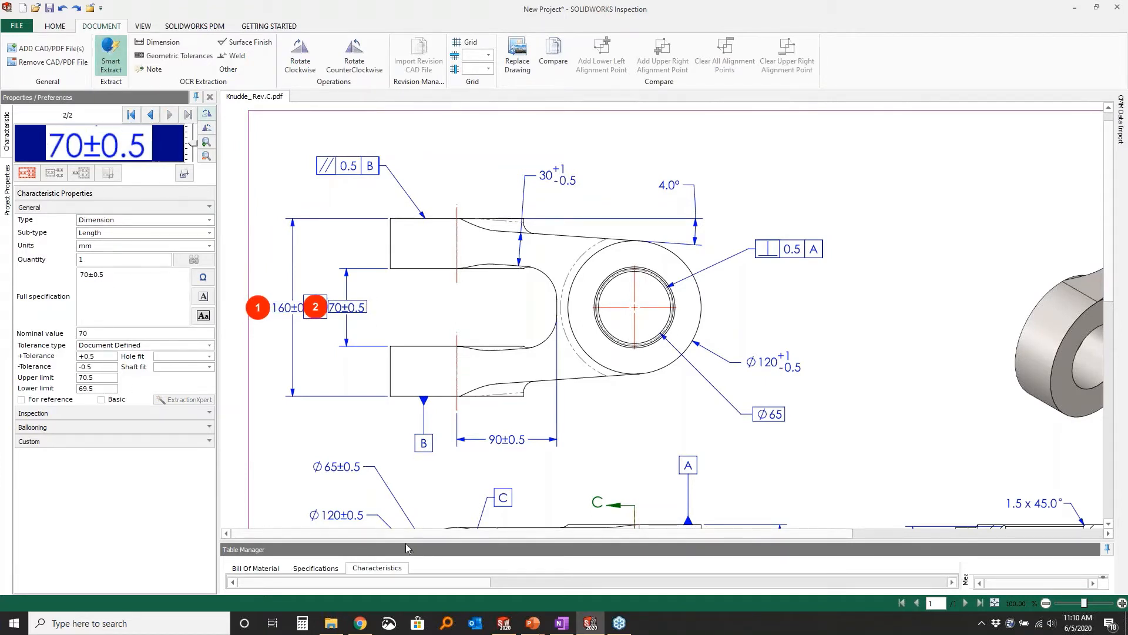
pyautogui.moveTo(403, 543); pyautogui.dragTo(435, 360)
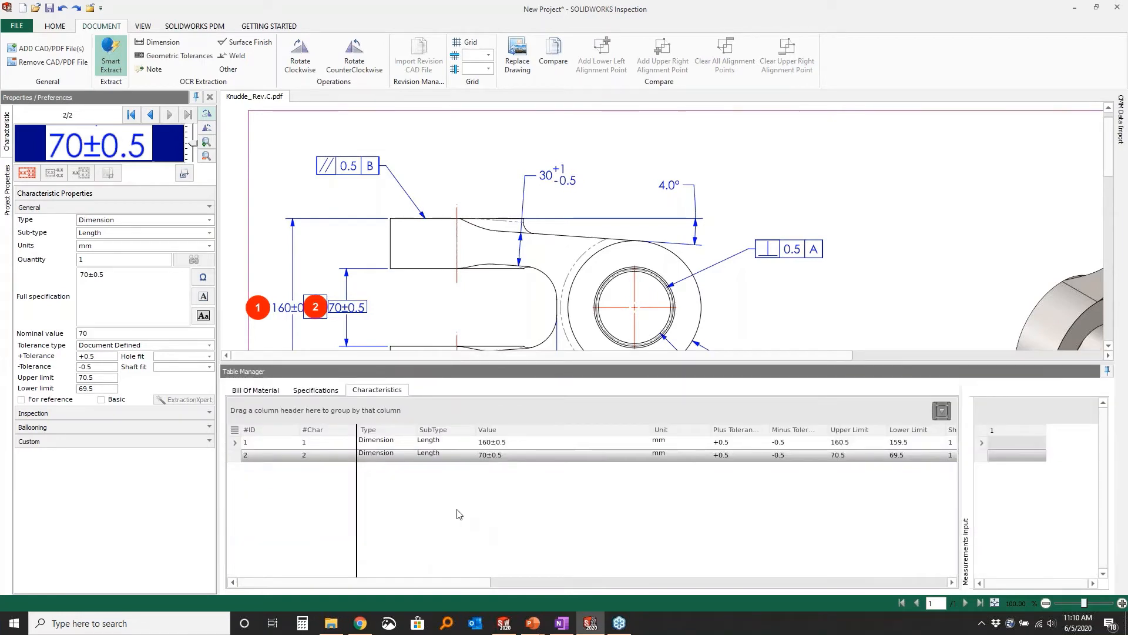
pyautogui.click(382, 445)
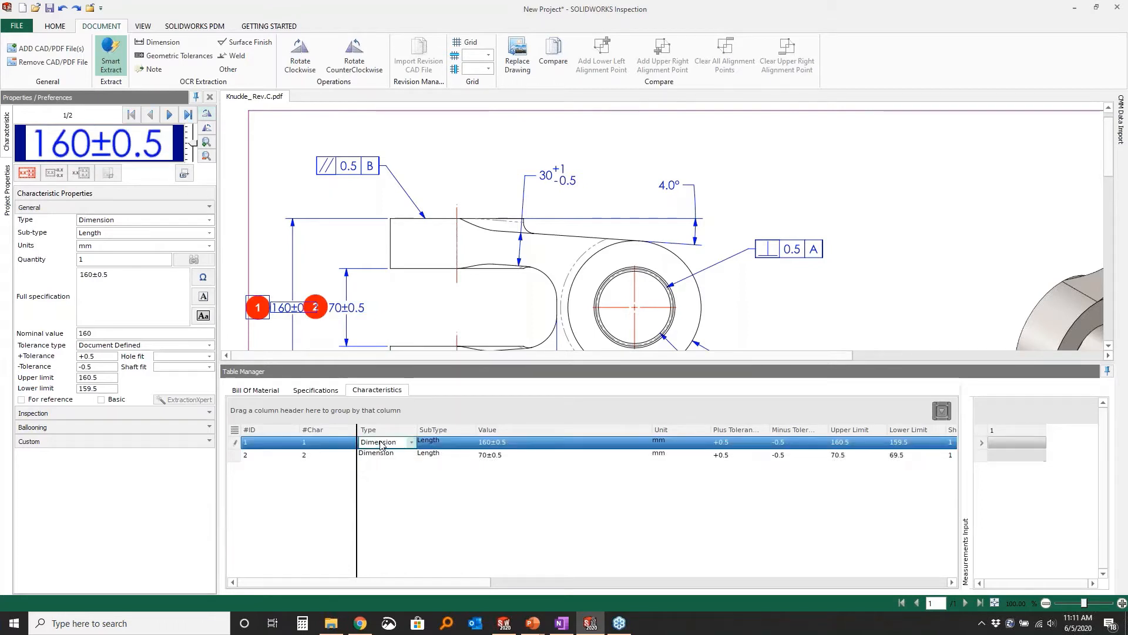
pyautogui.click(531, 458)
pyautogui.click(538, 444)
pyautogui.click(535, 457)
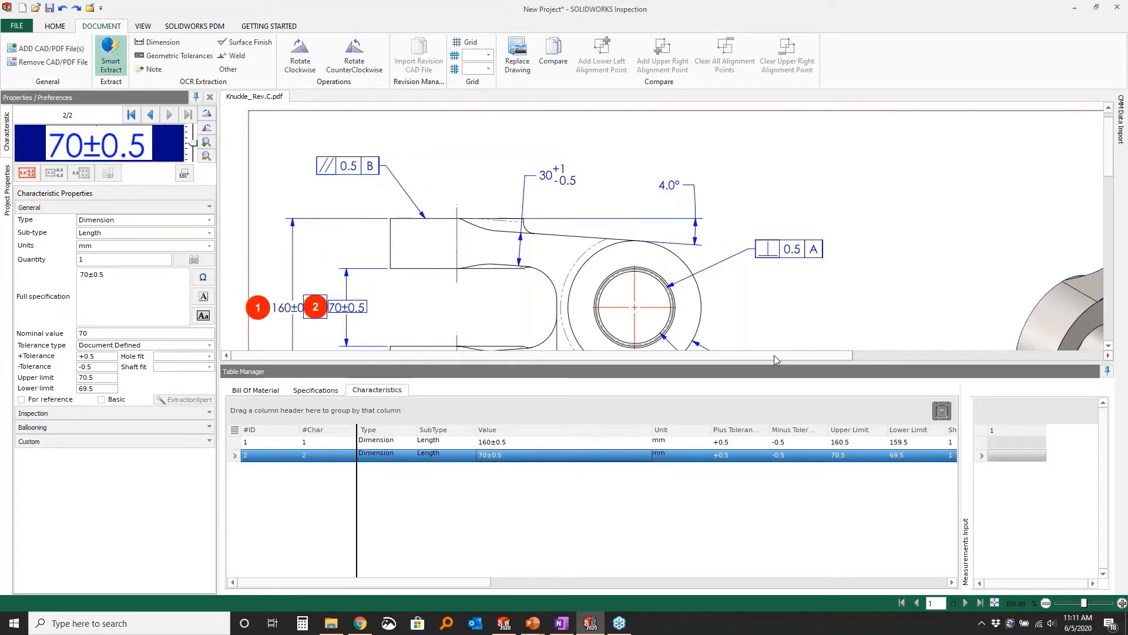
pyautogui.moveTo(777, 363); pyautogui.dragTo(726, 517)
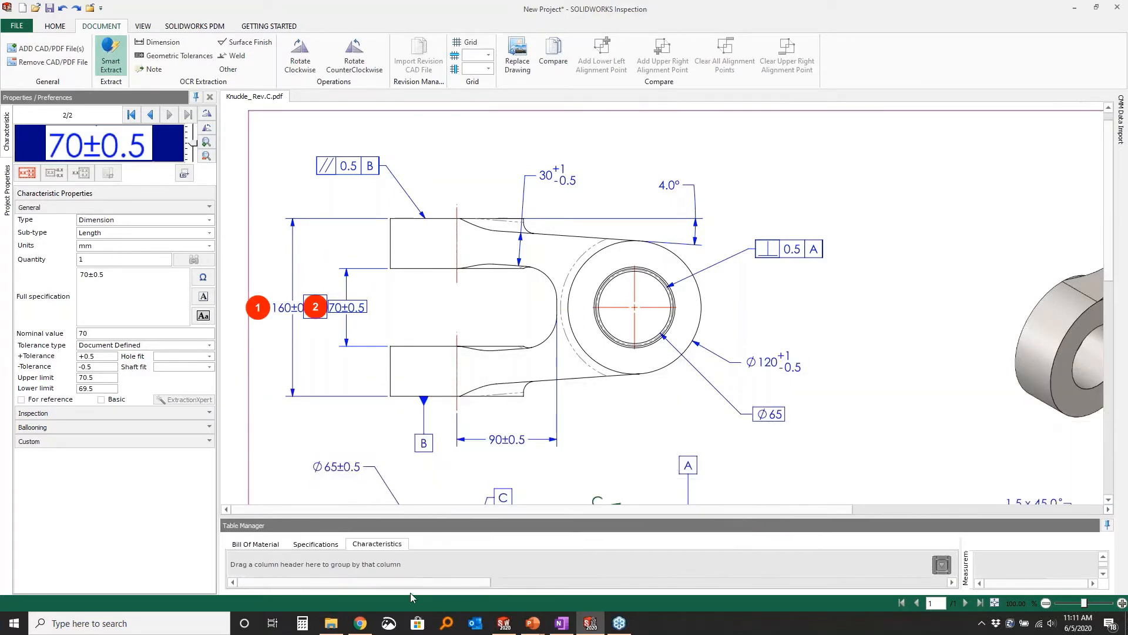
pyautogui.moveTo(426, 581); pyautogui.dragTo(706, 583)
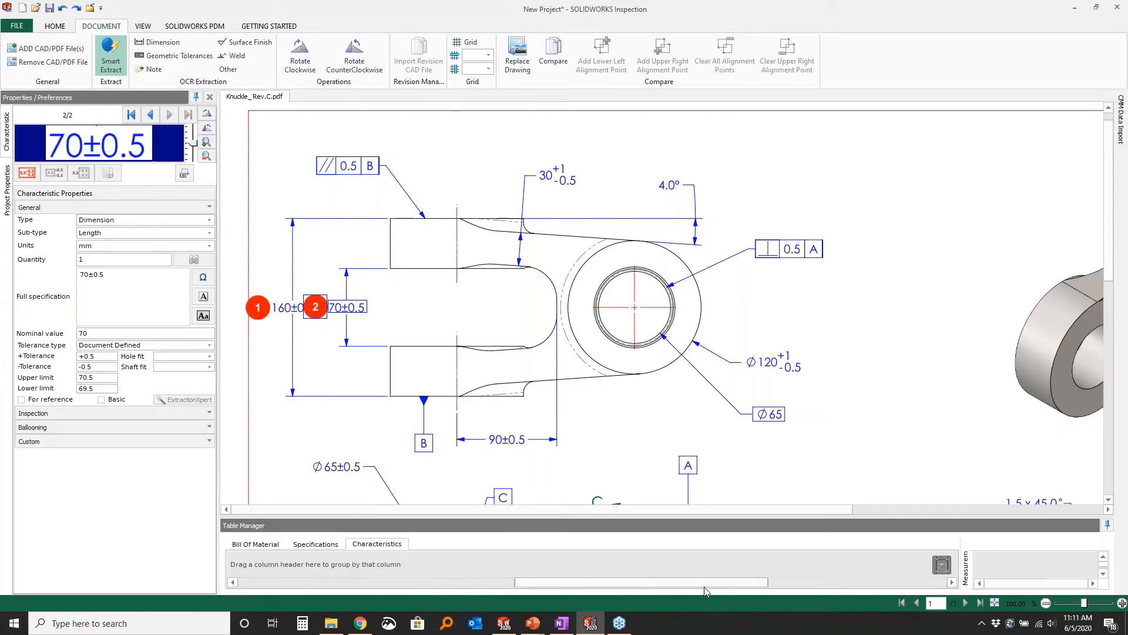
# - Use Smart Extract for multiple characteristics on the 1.5 x 45.0° chamfer callout in Section C-C, without reviewing the extraction settings
pyautogui.moveTo(300, 510); pyautogui.dragTo(563, 511)
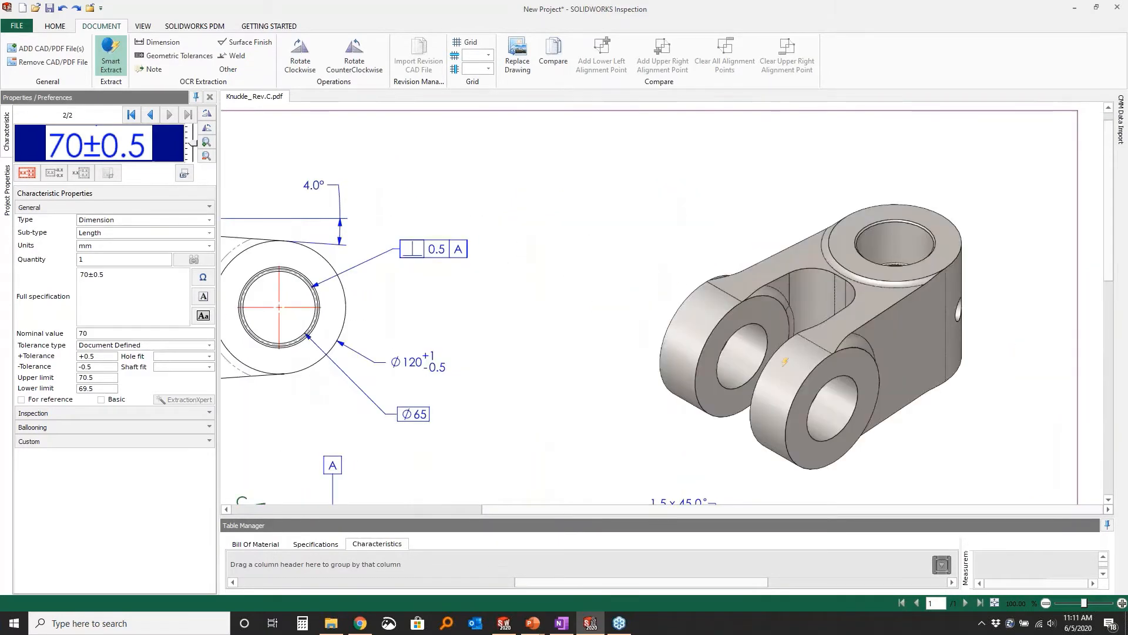
pyautogui.scroll(-8, 774, 353)
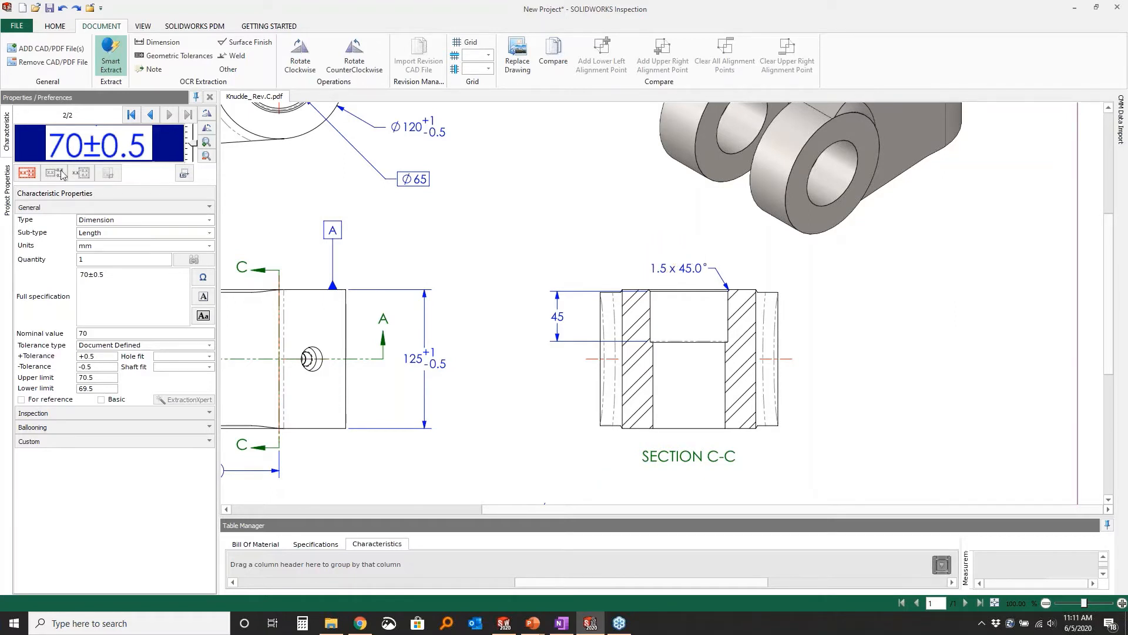
pyautogui.click(113, 69)
pyautogui.click(113, 69)
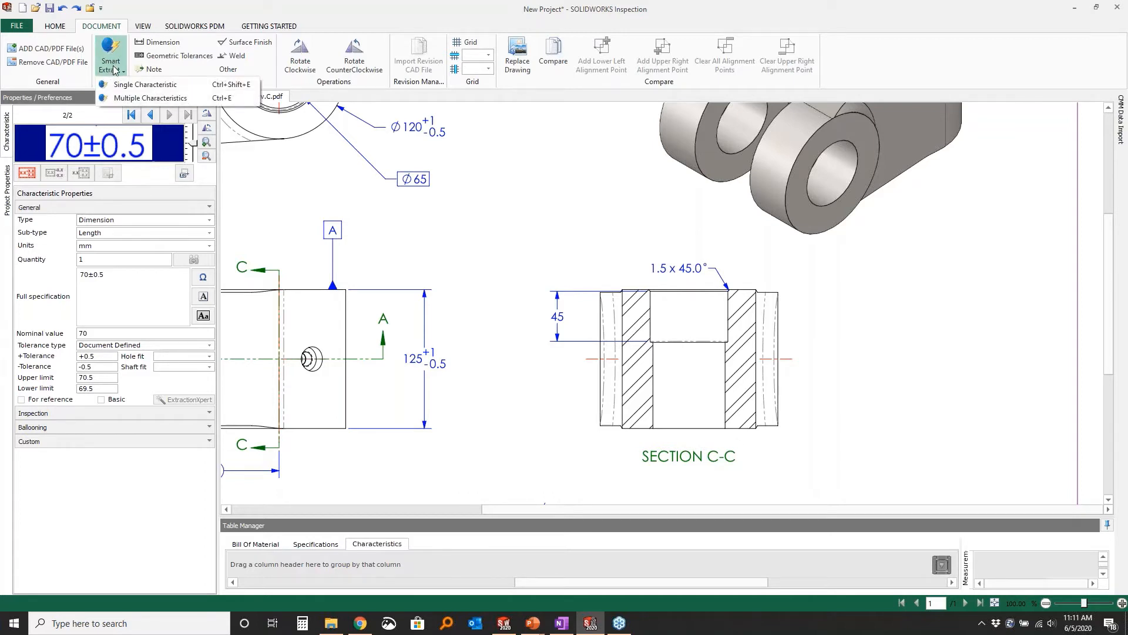
pyautogui.click(128, 98)
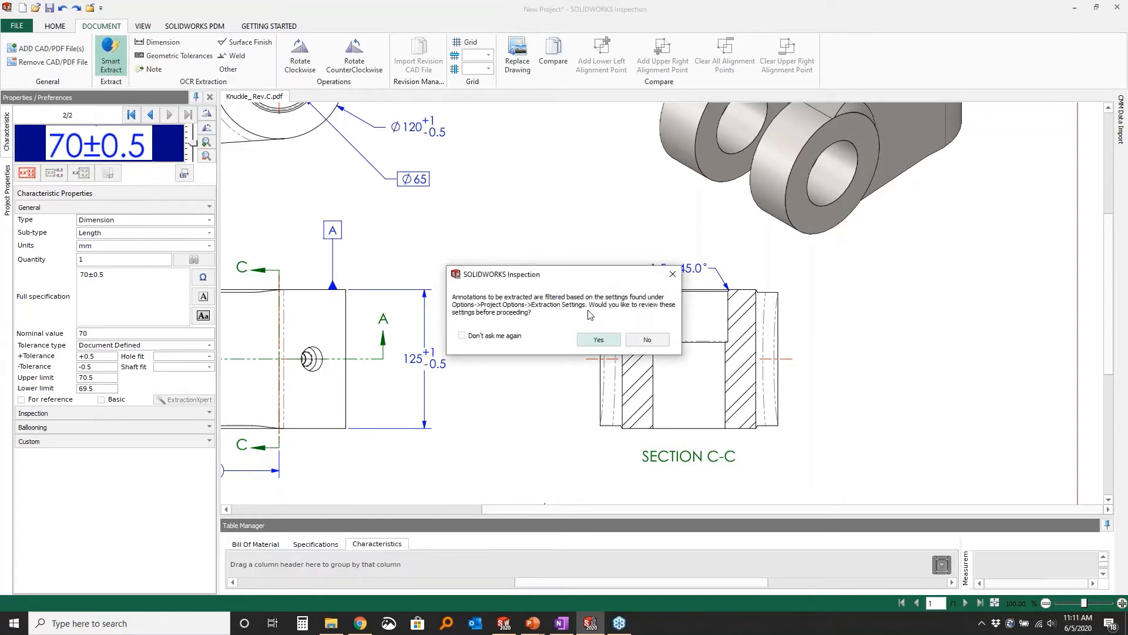
pyautogui.click(641, 336)
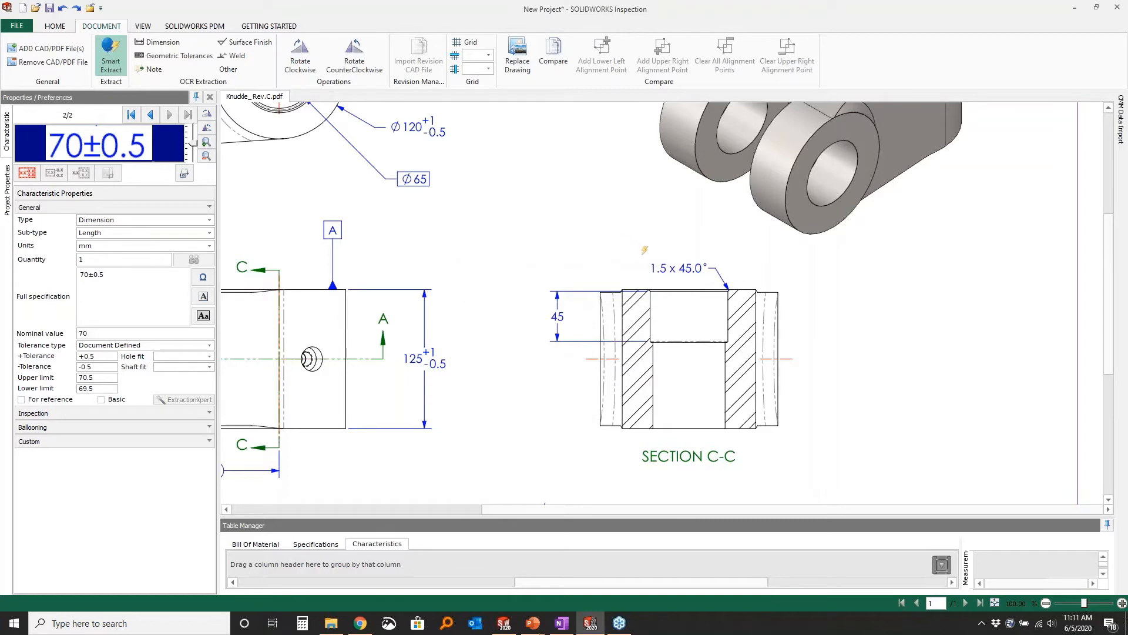
pyautogui.moveTo(649, 262); pyautogui.dragTo(711, 274)
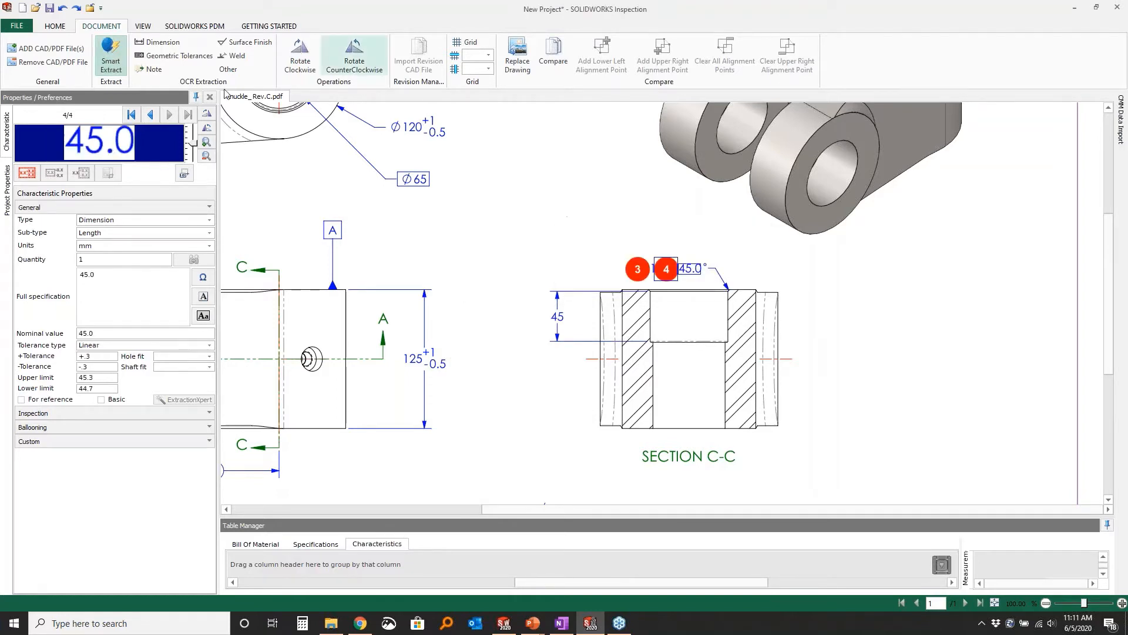
# - Check the tolerances of the 1.5 chamfer characteristic and the default linear tolerances by precision in the project's characteristic options
pyautogui.click(150, 115)
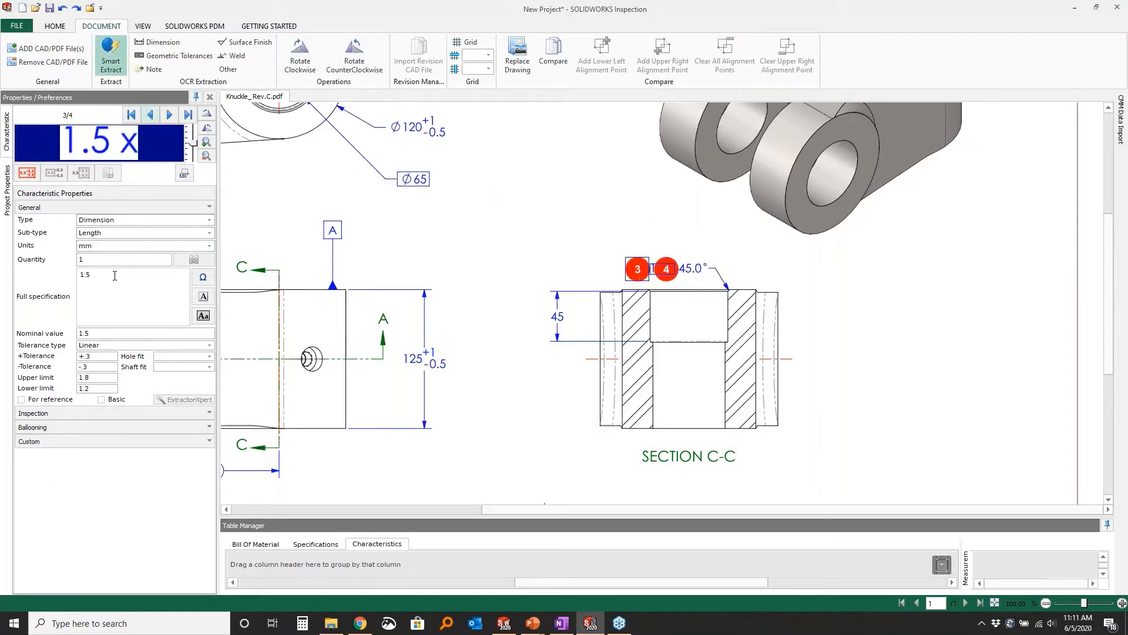
pyautogui.click(102, 358)
pyautogui.click(108, 367)
pyautogui.click(55, 26)
pyautogui.click(633, 53)
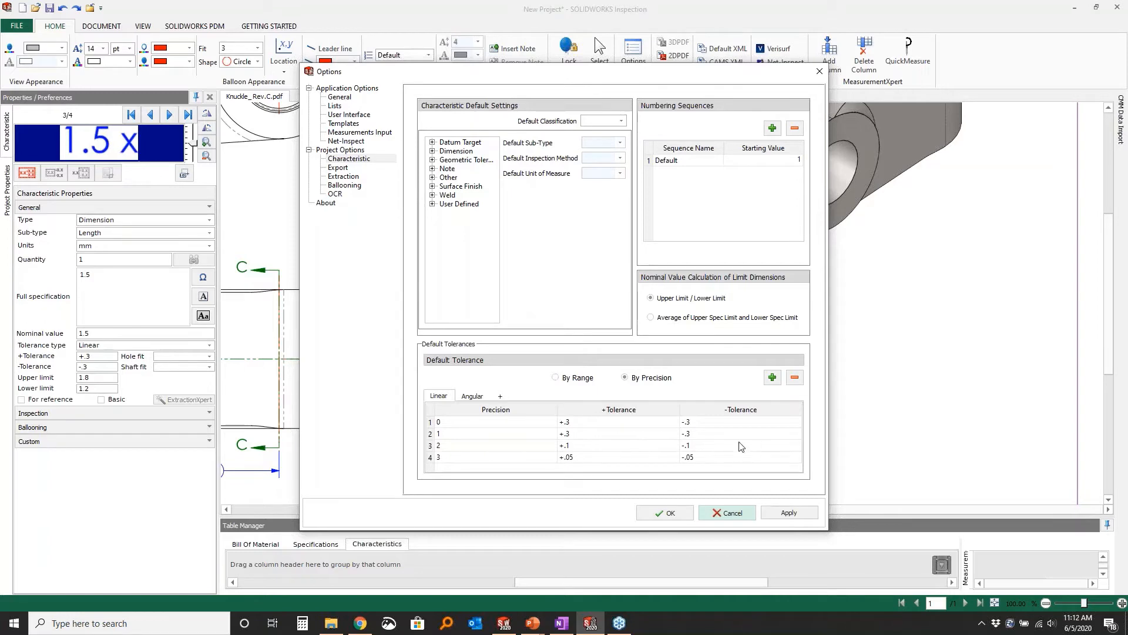
pyautogui.click(729, 511)
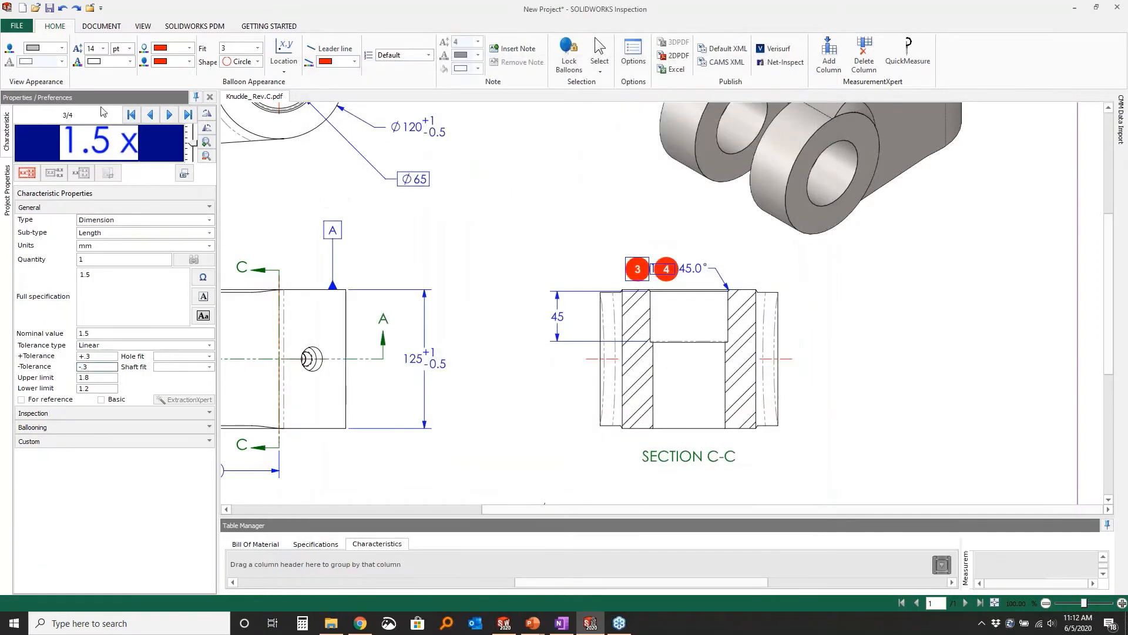
# - Extract the three numbered notes above the title block using Note extraction, and review their entries in the characteristics table
pyautogui.scroll(-5, 560, 346)
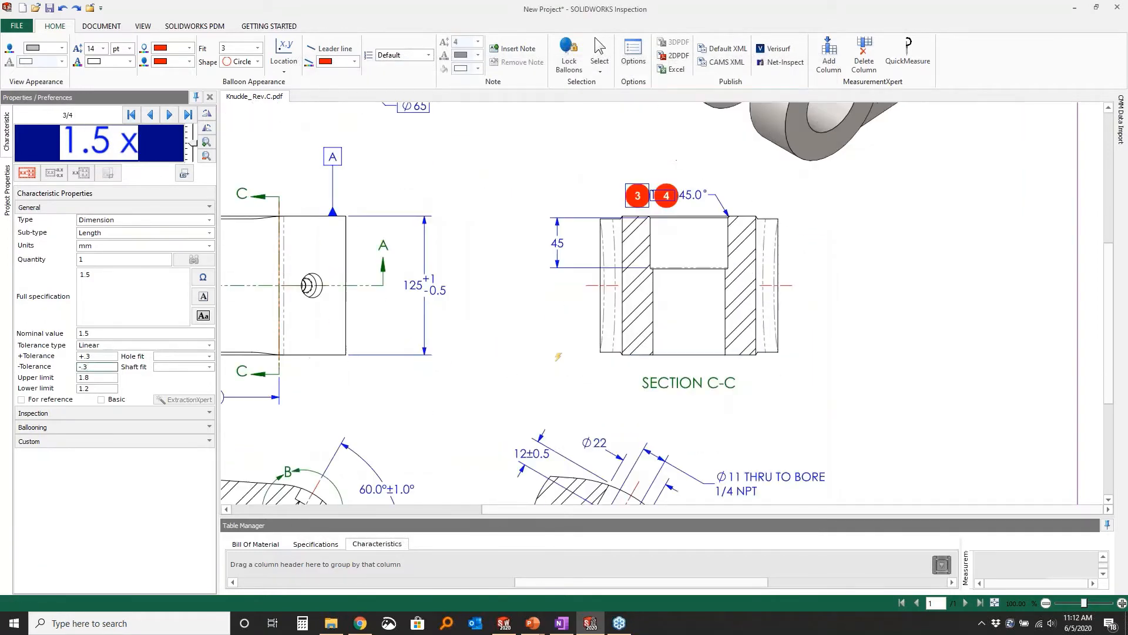
pyautogui.scroll(-1, 575, 292)
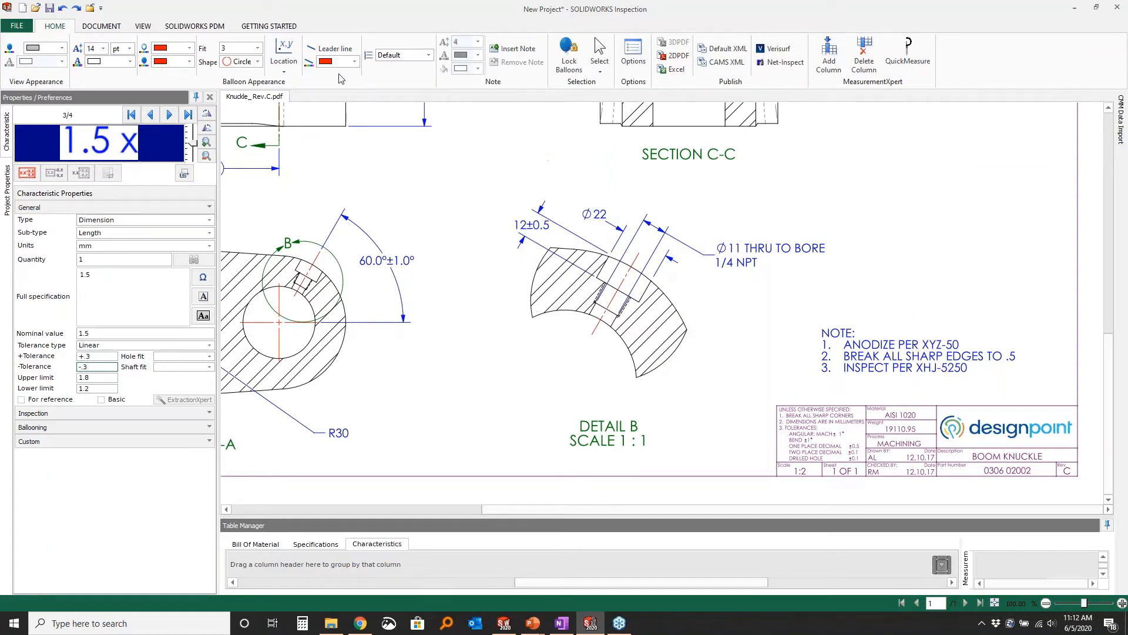
pyautogui.click(101, 26)
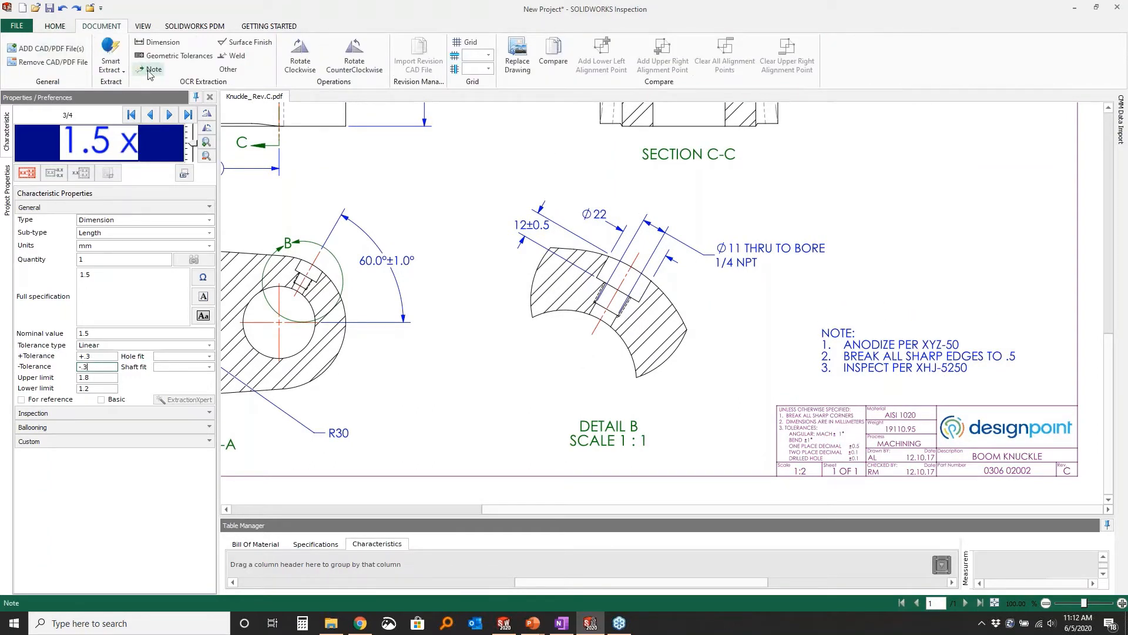
pyautogui.click(150, 71)
pyautogui.moveTo(822, 341); pyautogui.dragTo(1017, 376)
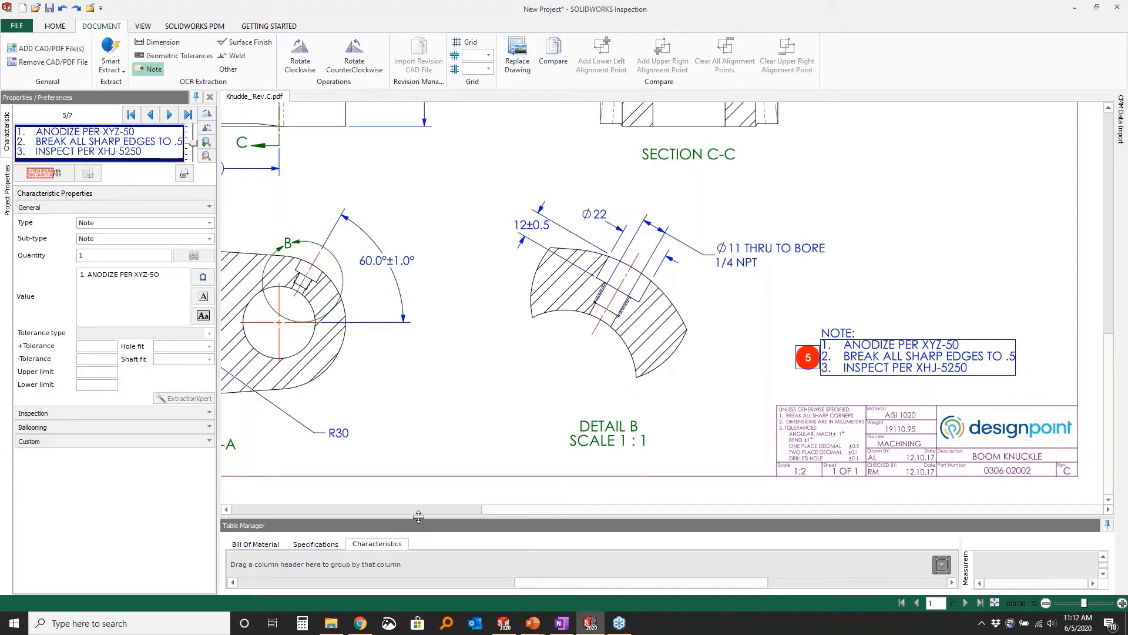
pyautogui.moveTo(418, 520); pyautogui.dragTo(433, 364)
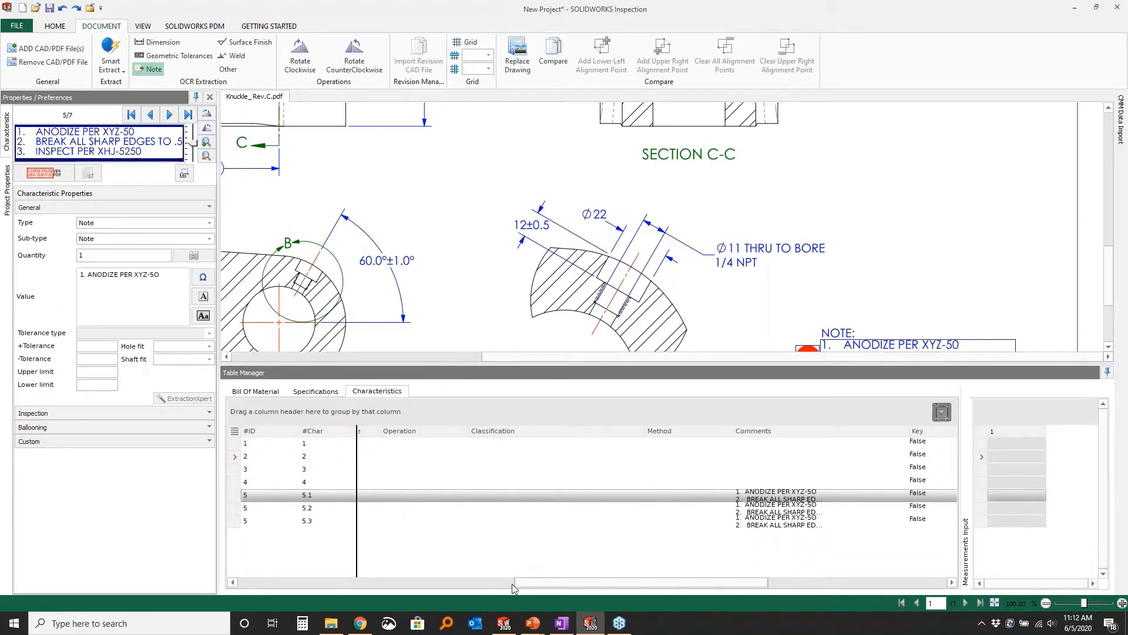
pyautogui.moveTo(516, 582); pyautogui.dragTo(236, 582)
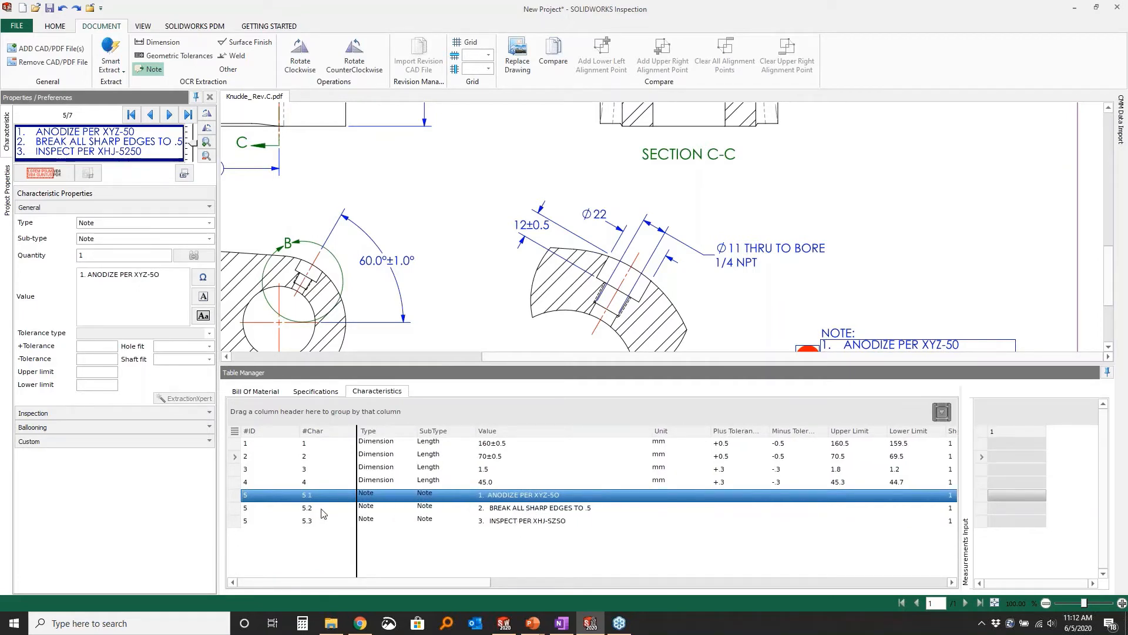
# - Publish the ballooned drawing as 2D PDF file Knuckle_Rev.C-ballooned in the Inspection Webinar folder, and close the resulting PDF after viewing it
pyautogui.scroll(-2, 898, 286)
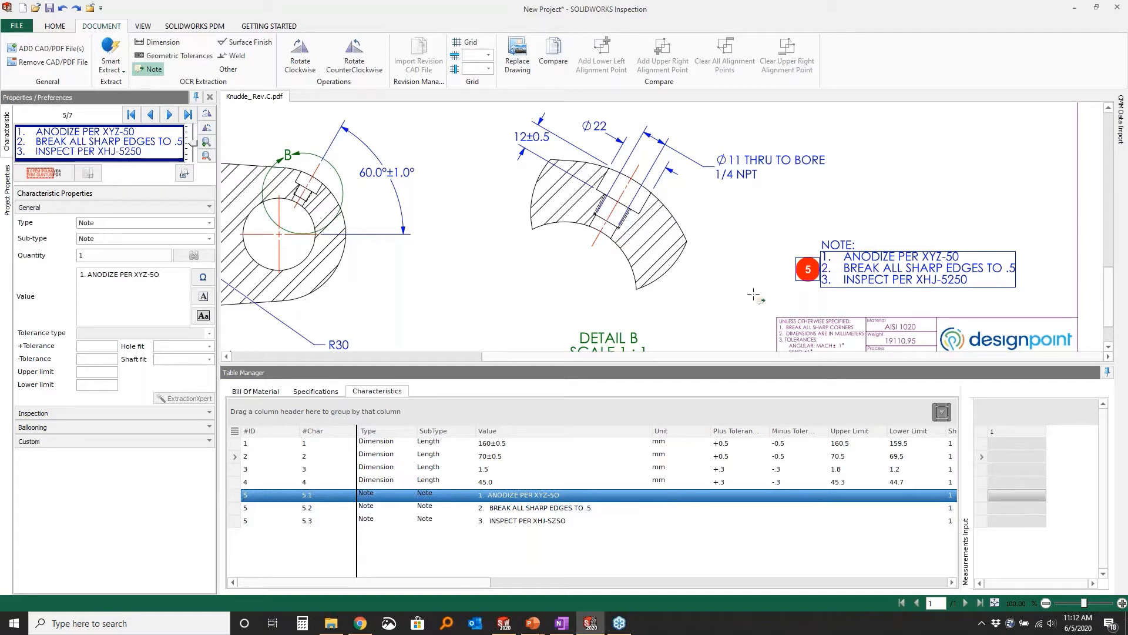
pyautogui.click(994, 603)
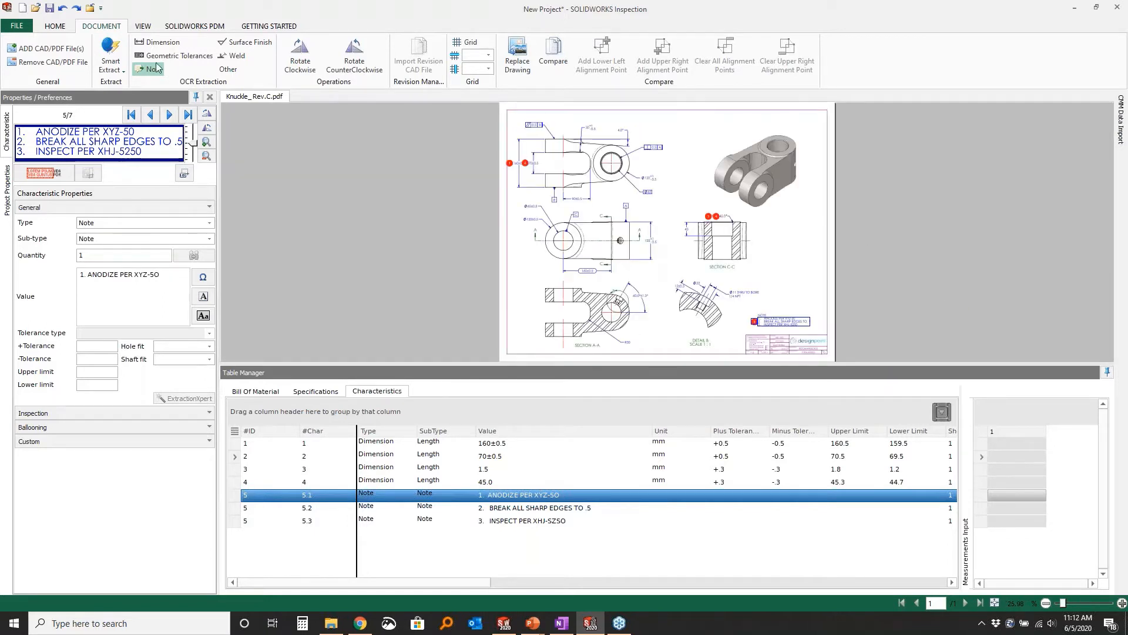
pyautogui.click(56, 26)
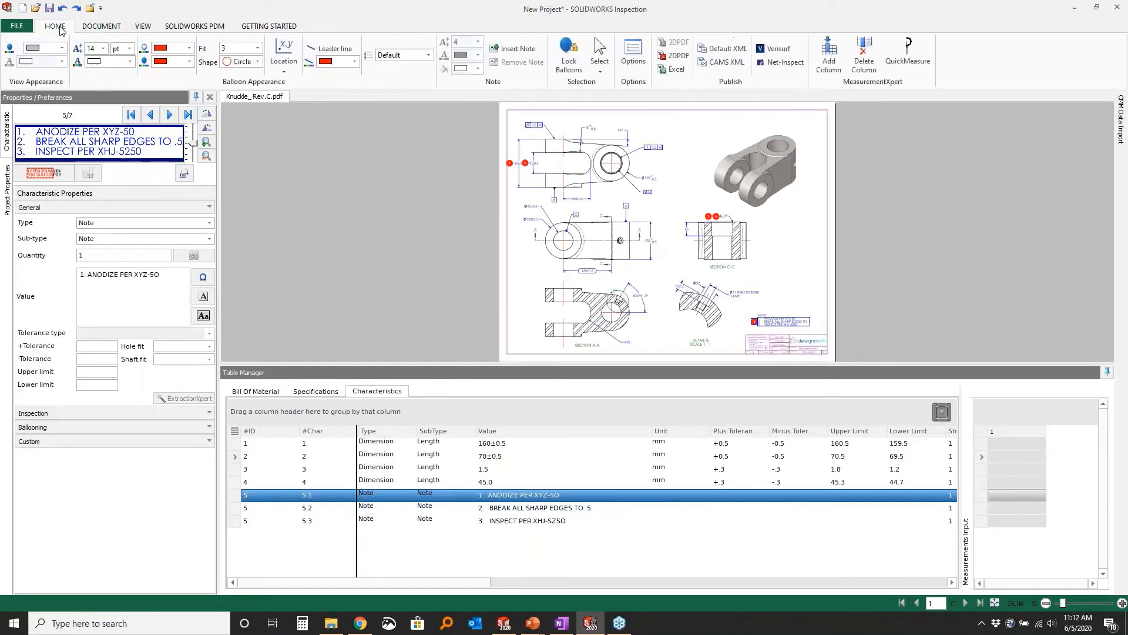
pyautogui.click(676, 57)
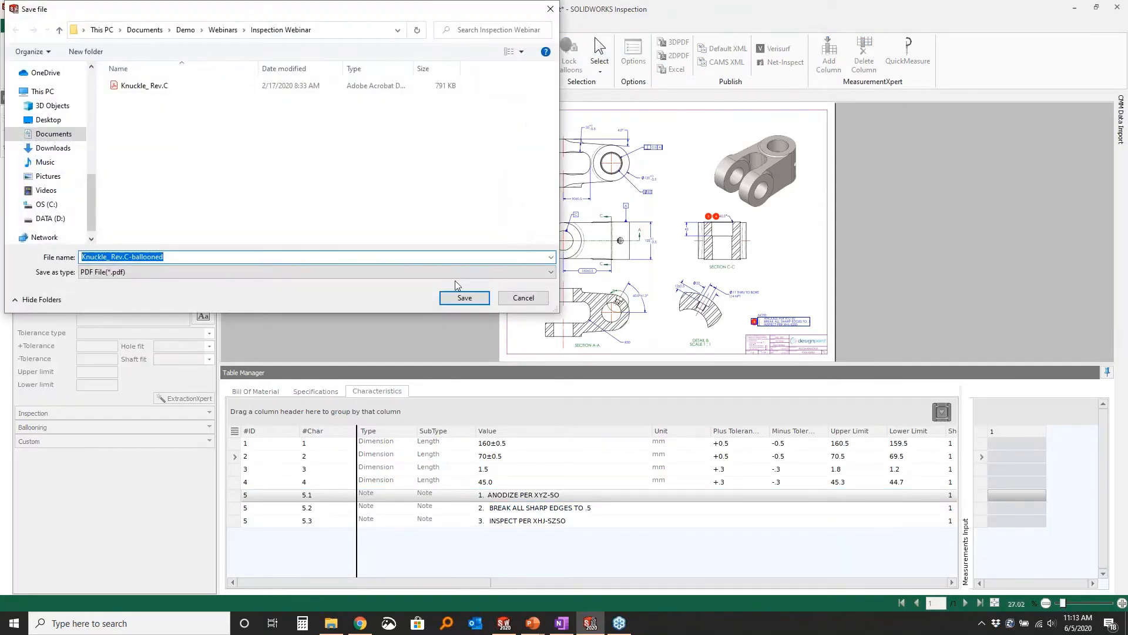
pyautogui.click(465, 298)
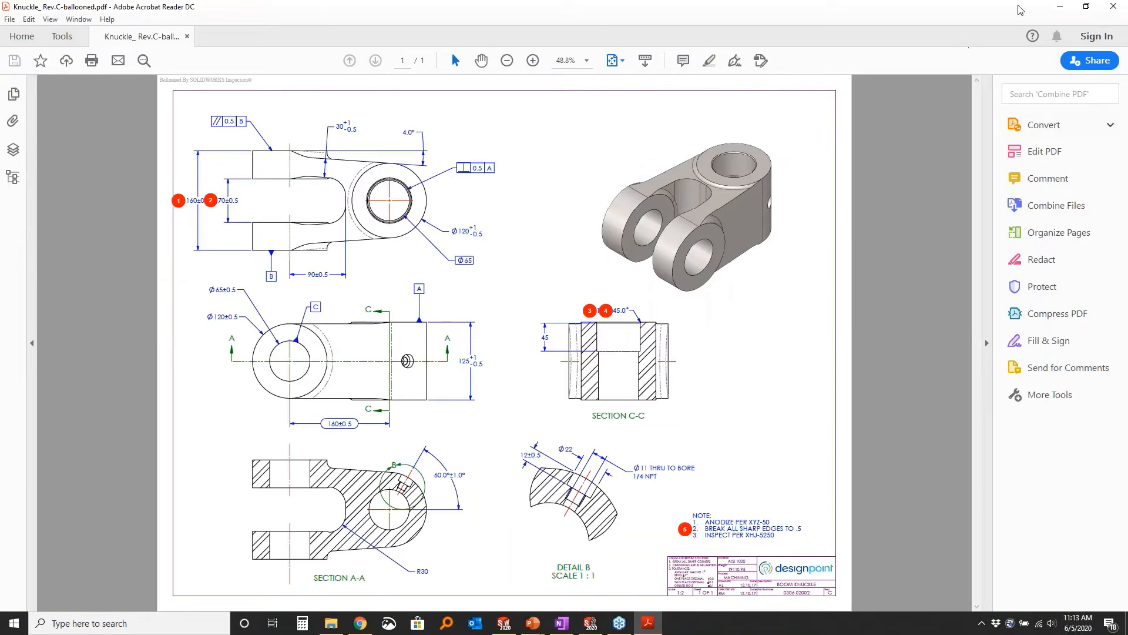
pyautogui.click(1114, 6)
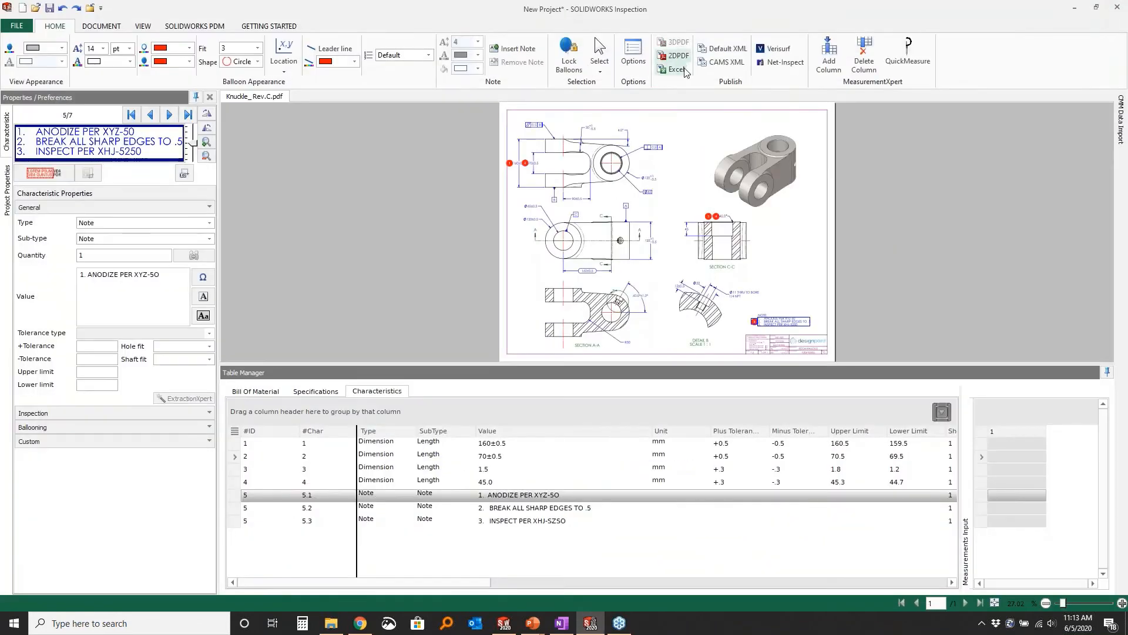
# - Export the characteristics to Excel with the AS9102 (Image captures) - MXpert.xlt template and save the report in the Inspection Webinar folder
pyautogui.click(673, 68)
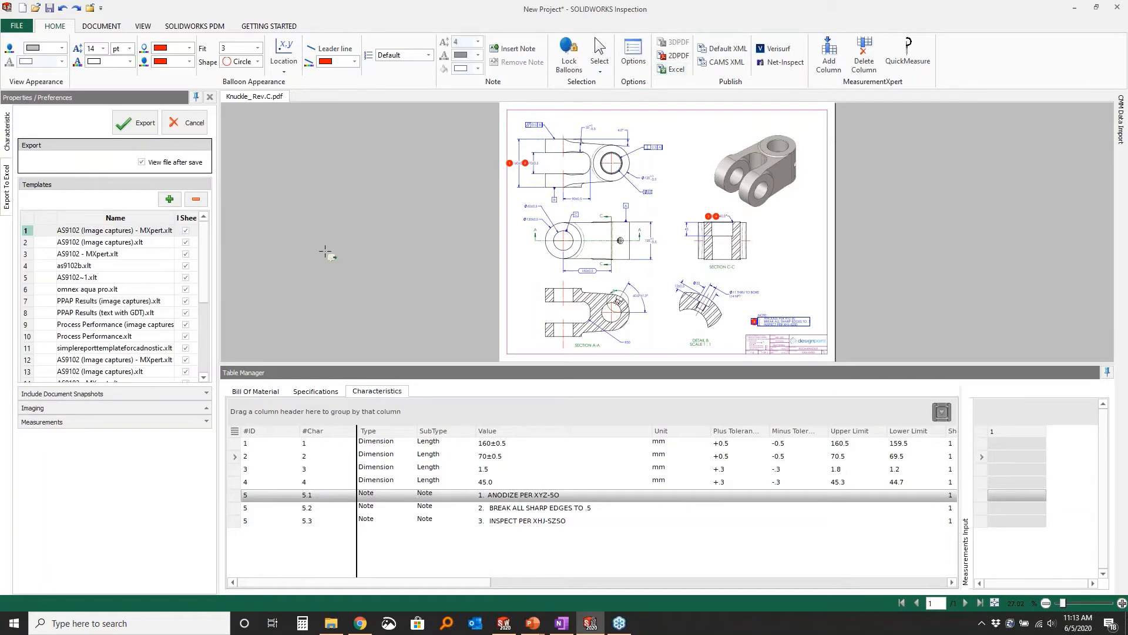
pyautogui.click(145, 128)
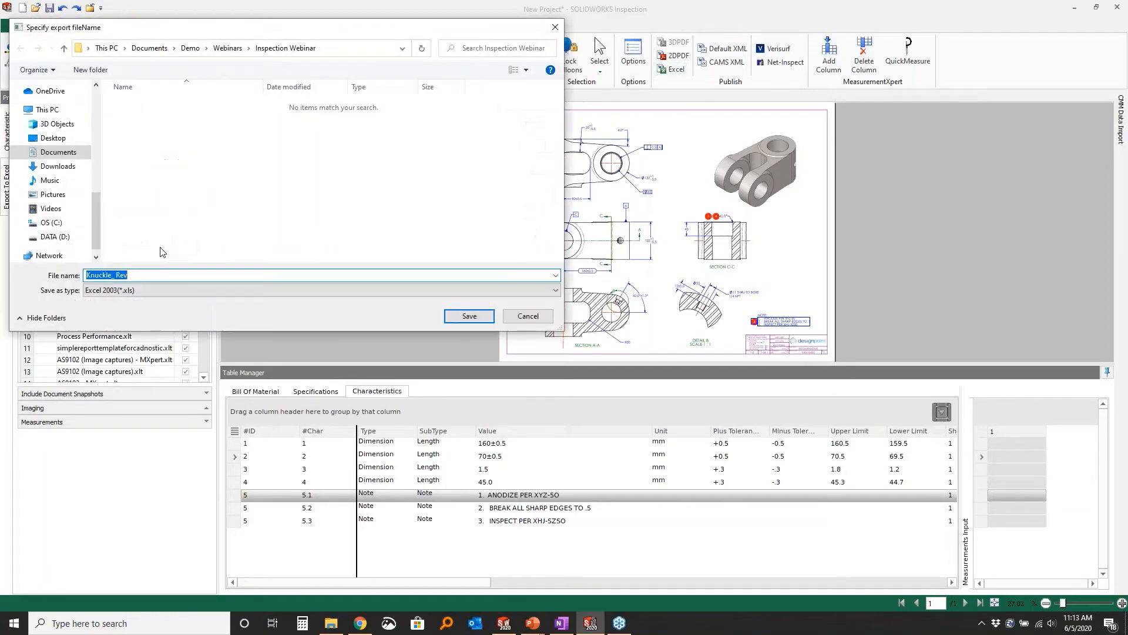
pyautogui.click(464, 316)
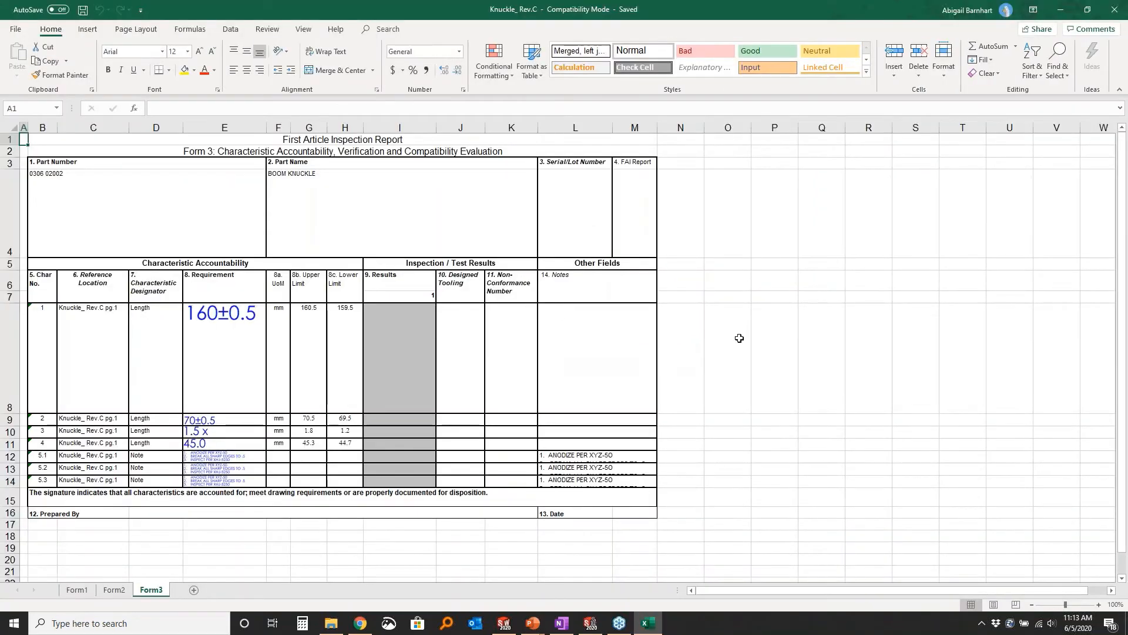
# - Examine the captured requirement images and the results column on Form3 of the exported first article inspection report
pyautogui.click(775, 346)
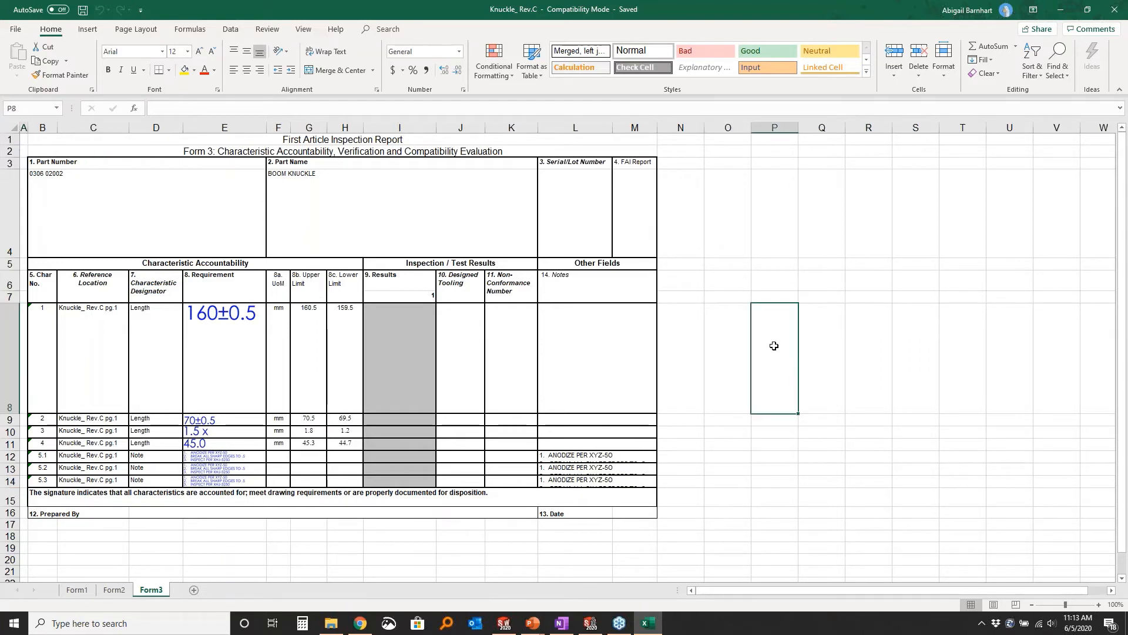
pyautogui.moveTo(242, 341); pyautogui.dragTo(248, 483)
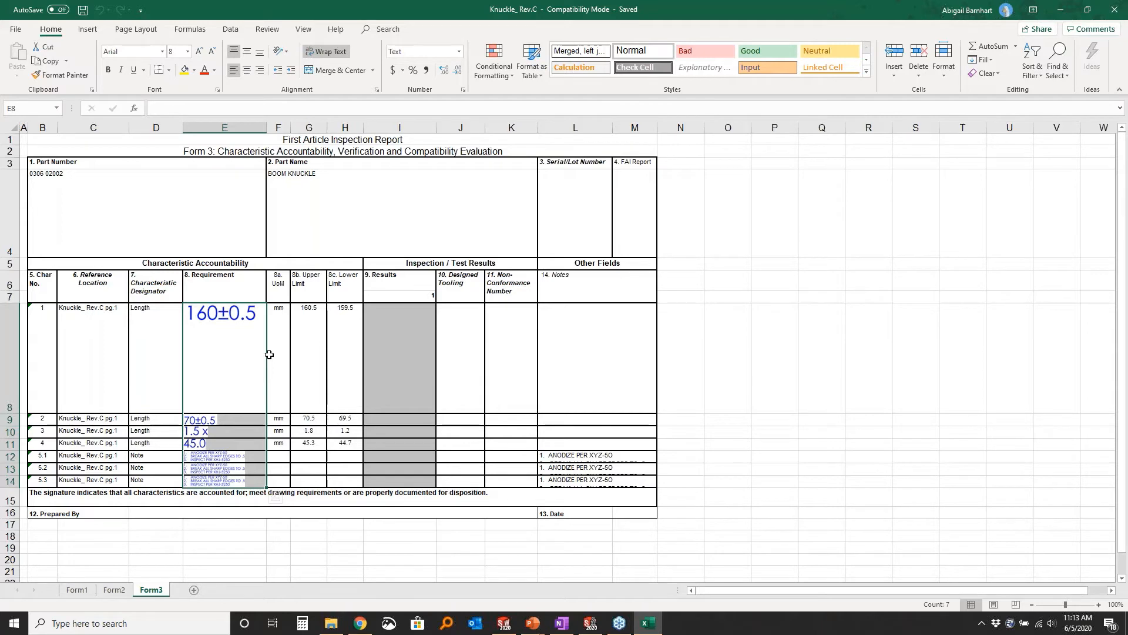
pyautogui.click(242, 376)
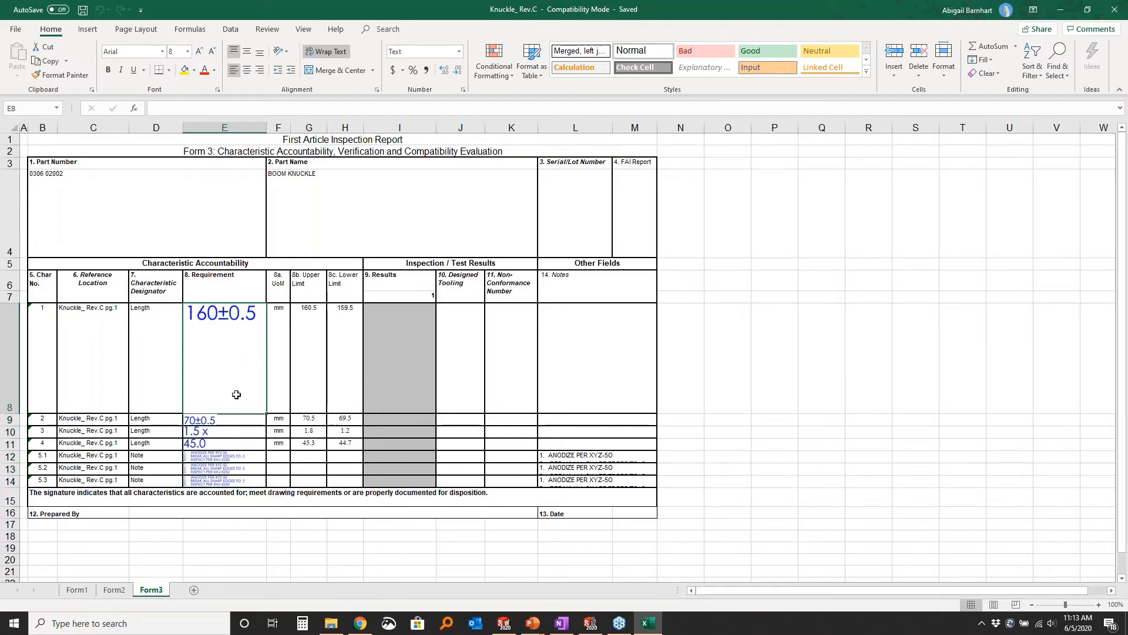
pyautogui.click(217, 456)
pyautogui.click(237, 420)
pyautogui.click(231, 370)
pyautogui.click(413, 352)
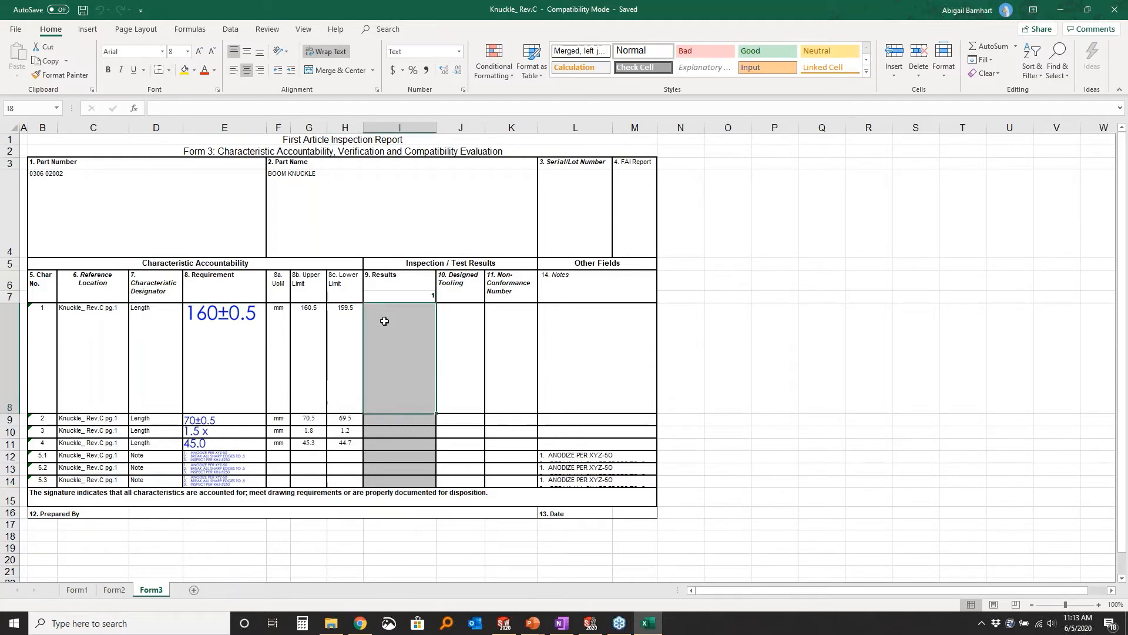
# - Enter results 160 and 70 for characteristics 1 and 2 on Form3, and close the report without saving
pyautogui.write('160')
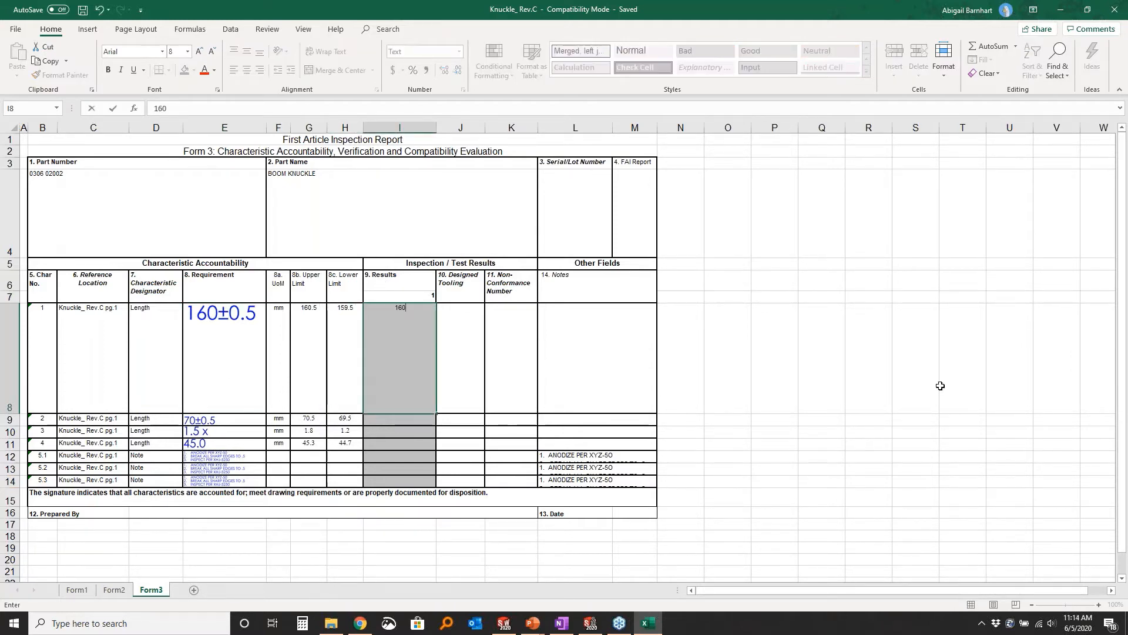
pyautogui.press('Return')
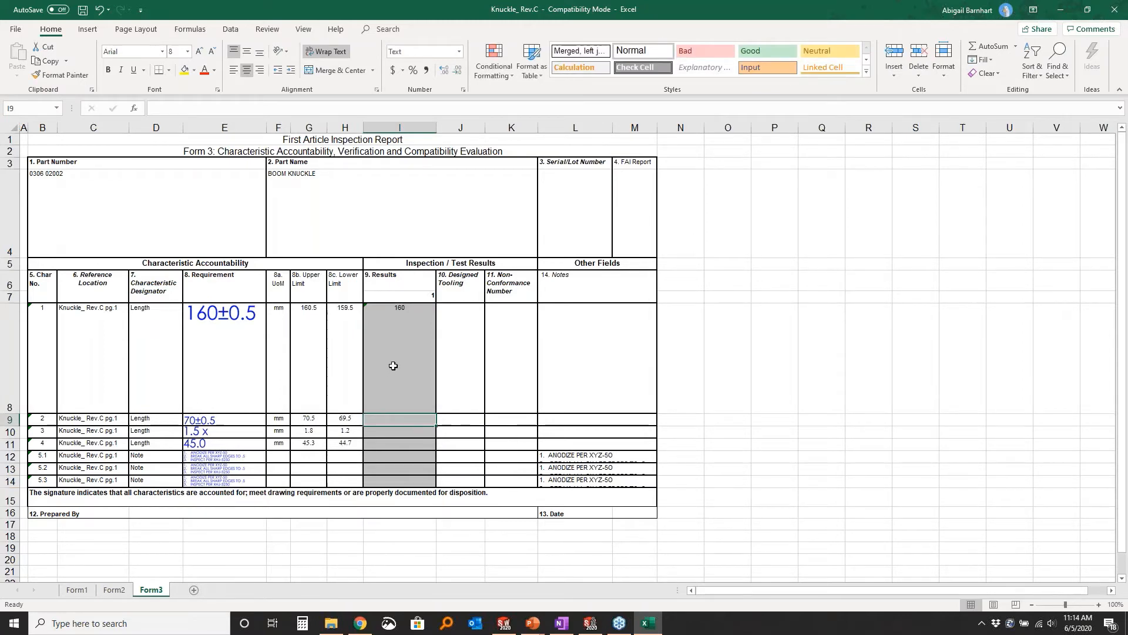
pyautogui.write('70')
pyautogui.press('Return')
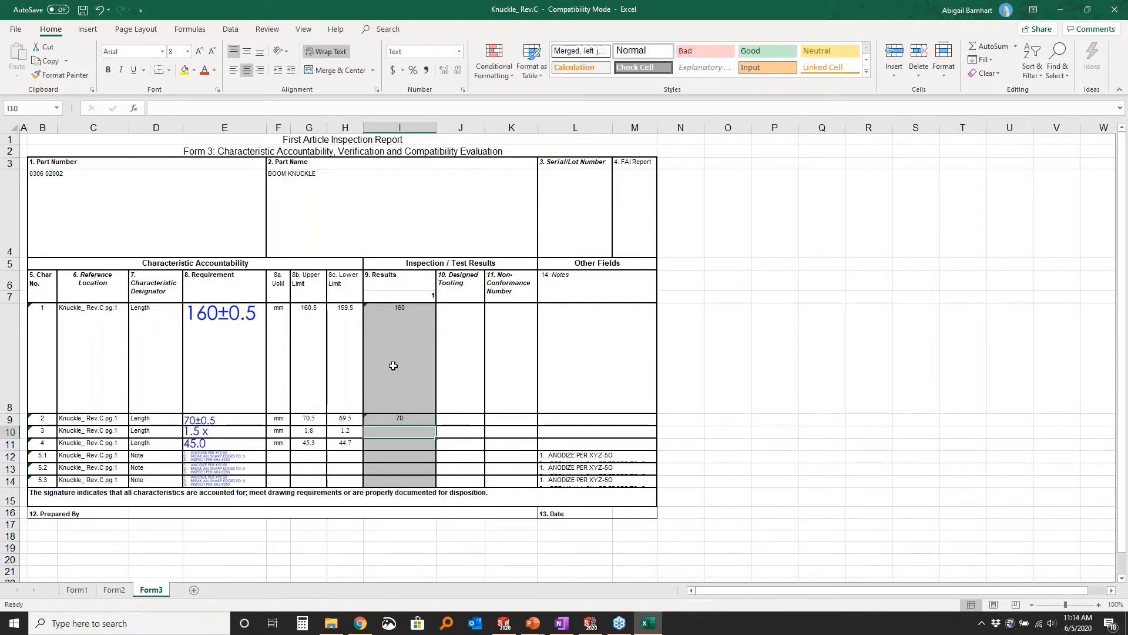
pyautogui.click(393, 365)
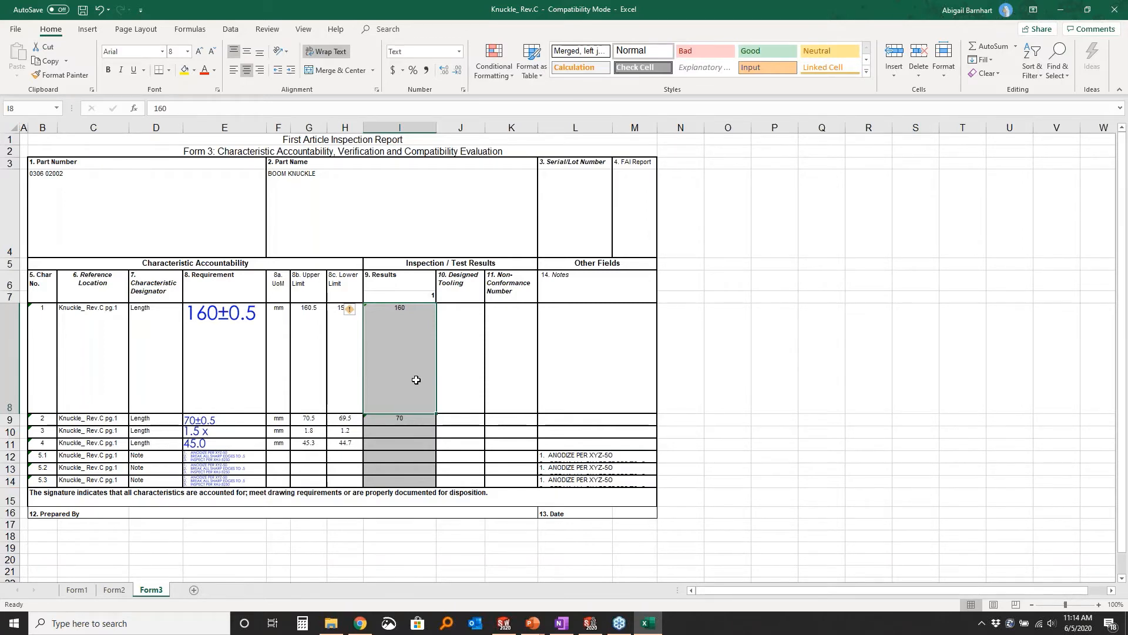
pyautogui.click(1111, 7)
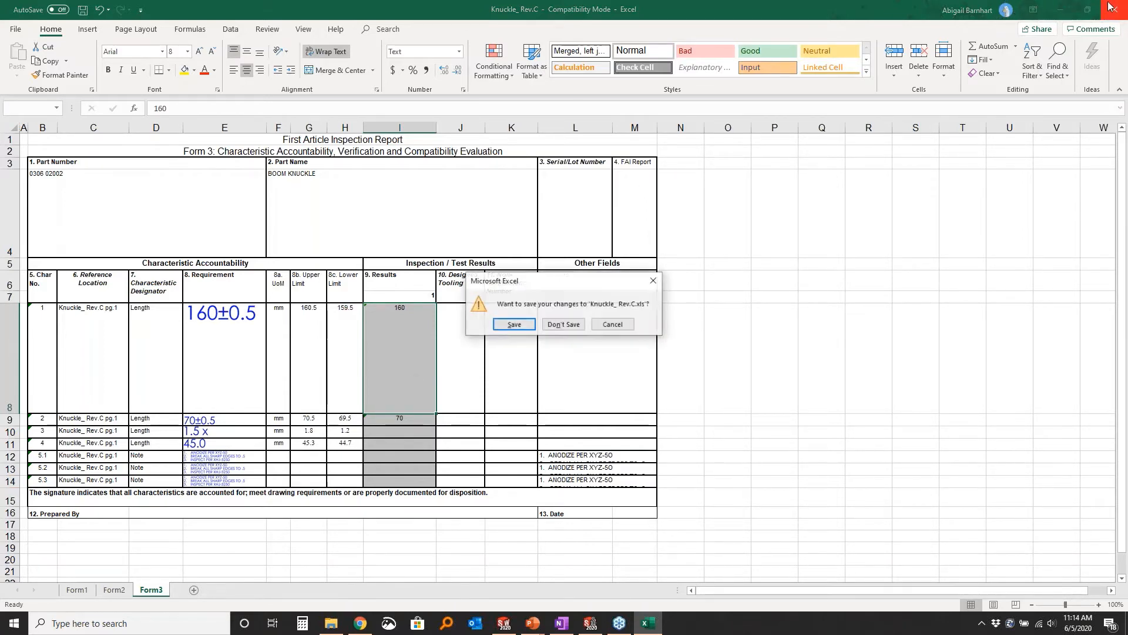
pyautogui.click(564, 323)
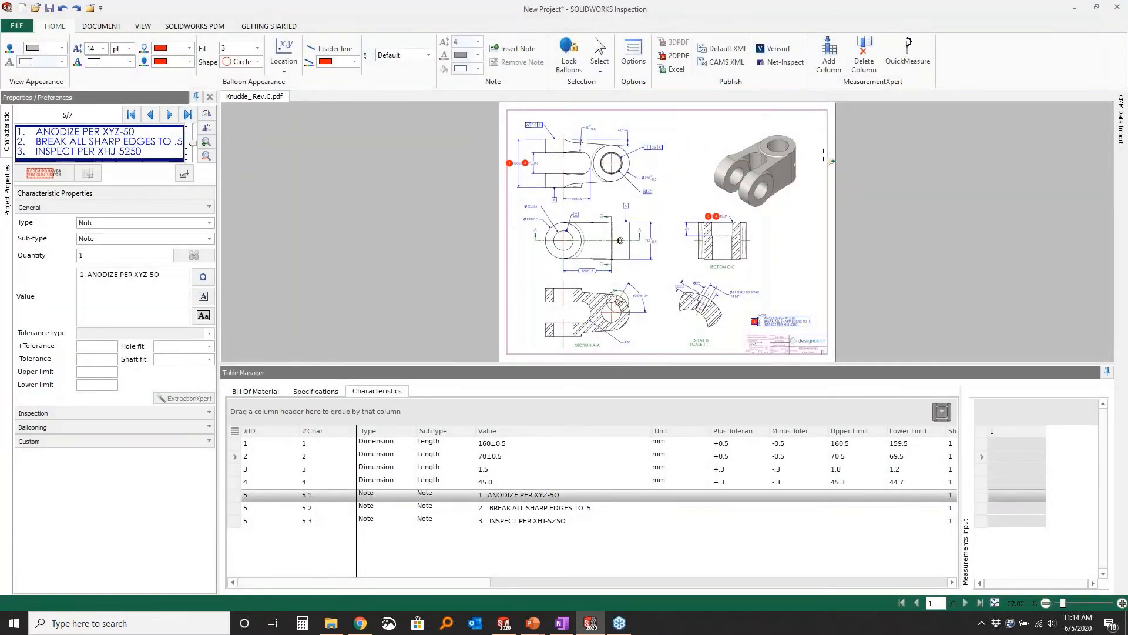
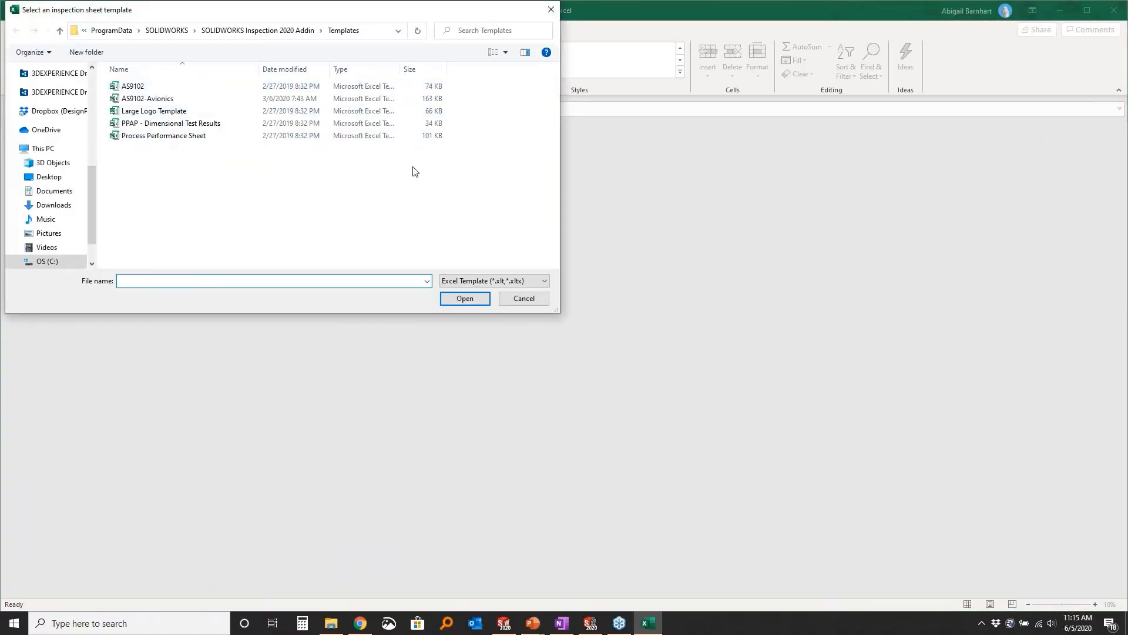
# - Open the AS91021_CUSTOM inspection sheet template from the Inspection Webinar folder and place the Template Editor window clear of the form
pyautogui.scroll(10, 59, 212)
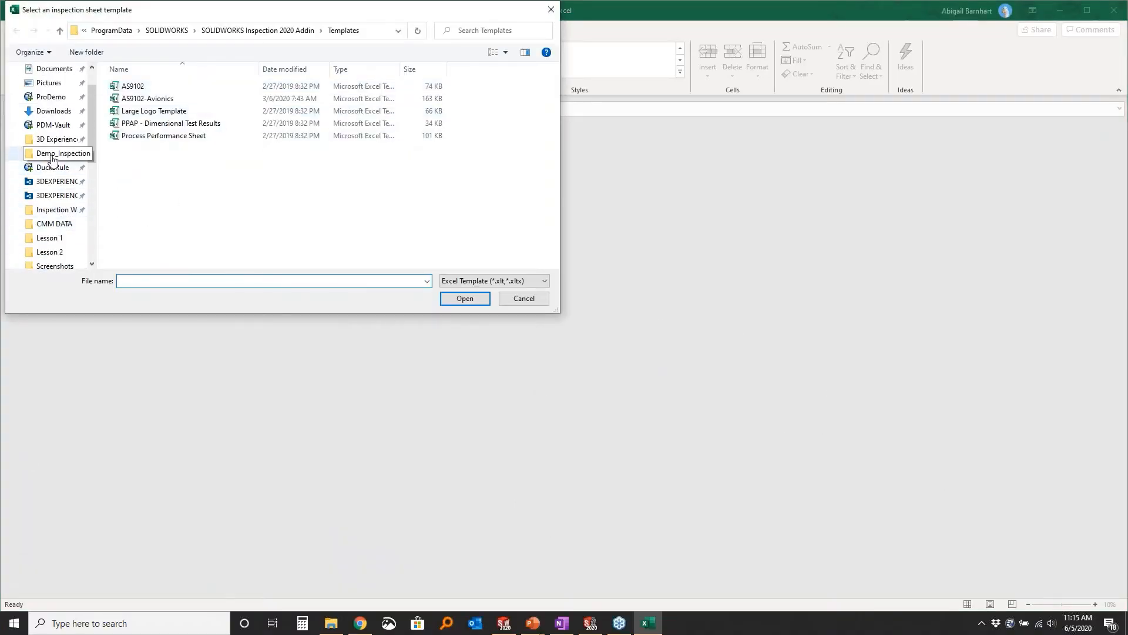
pyautogui.click(53, 154)
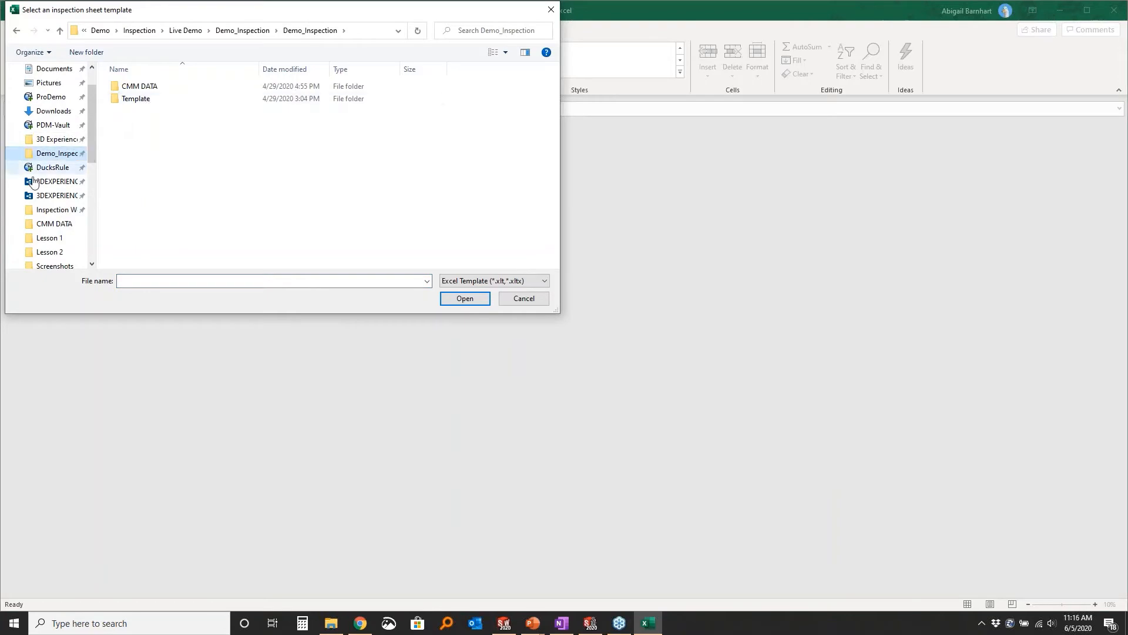
pyautogui.click(57, 210)
pyautogui.click(150, 86)
pyautogui.click(476, 299)
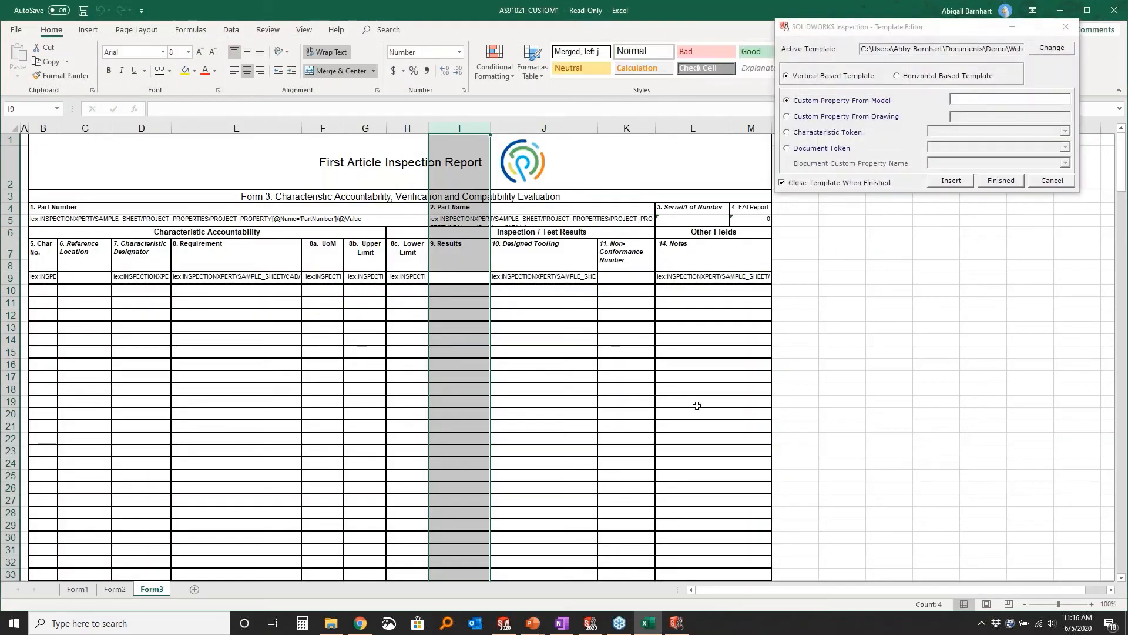
pyautogui.click(697, 405)
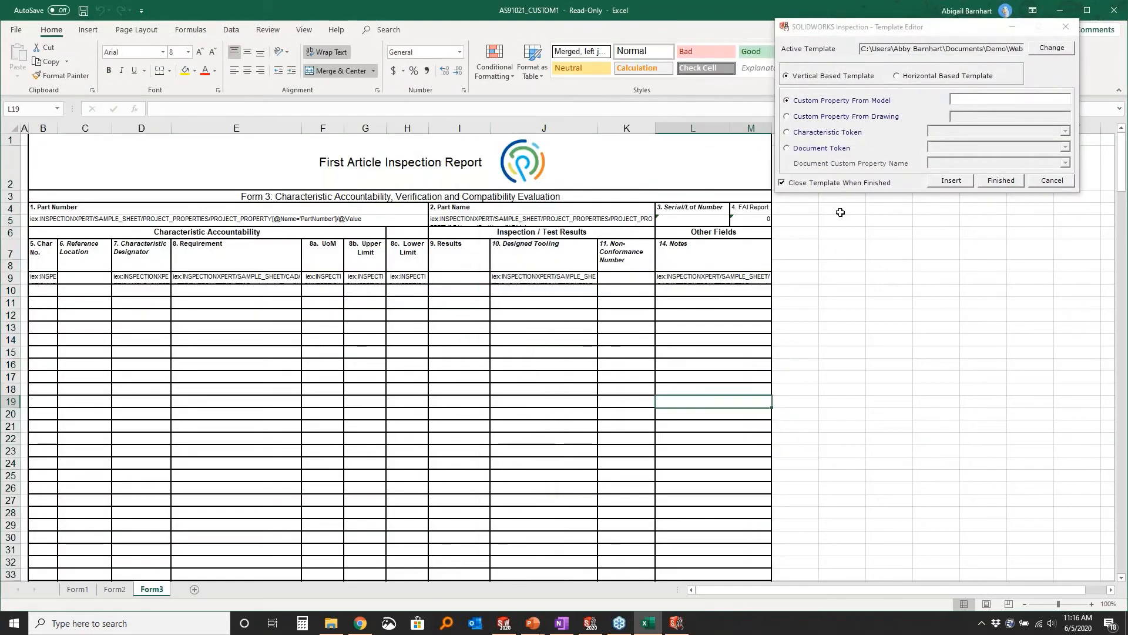
pyautogui.moveTo(822, 29); pyautogui.dragTo(856, 163)
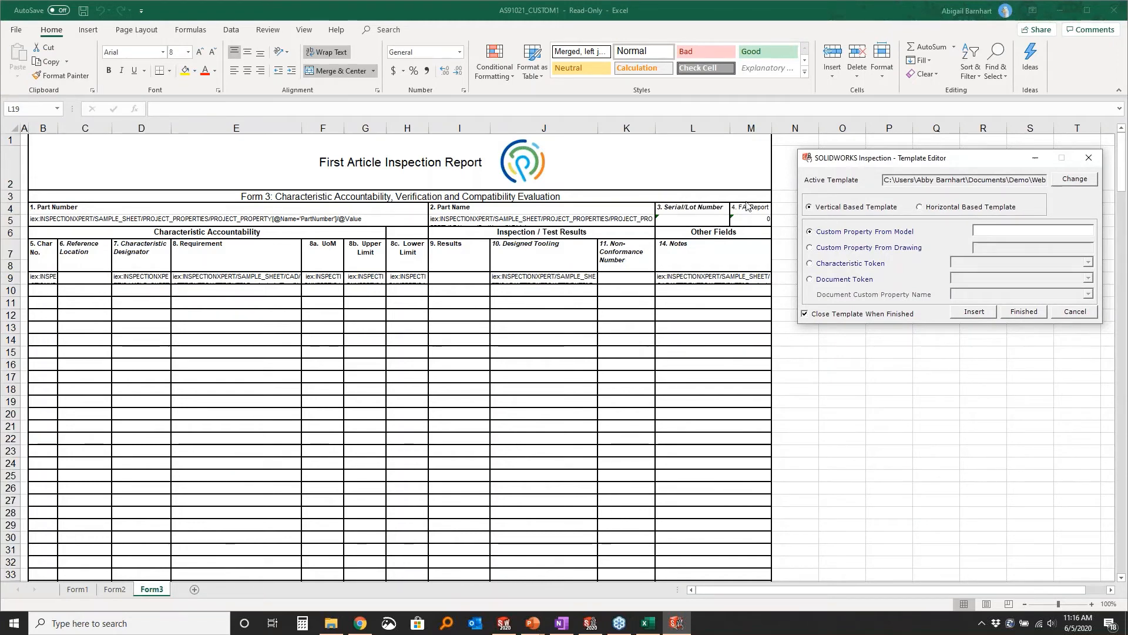
# - Shift the logo in the Form3 header slightly closer to the First Article Inspection Report title
pyautogui.click(520, 165)
pyautogui.moveTo(520, 173)
pyautogui.mouseDown()
pyautogui.moveTo(538, 173)
pyautogui.moveTo(511, 173)
pyautogui.mouseUp()
pyautogui.click(94, 32)
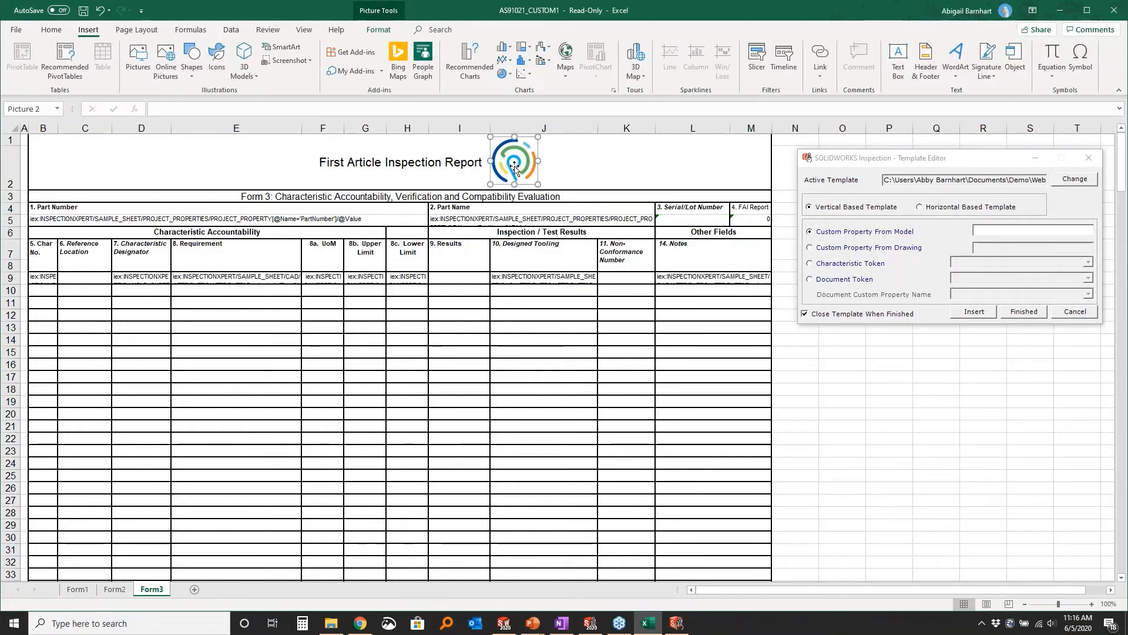
pyautogui.moveTo(514, 168); pyautogui.dragTo(513, 168)
pyautogui.click(557, 175)
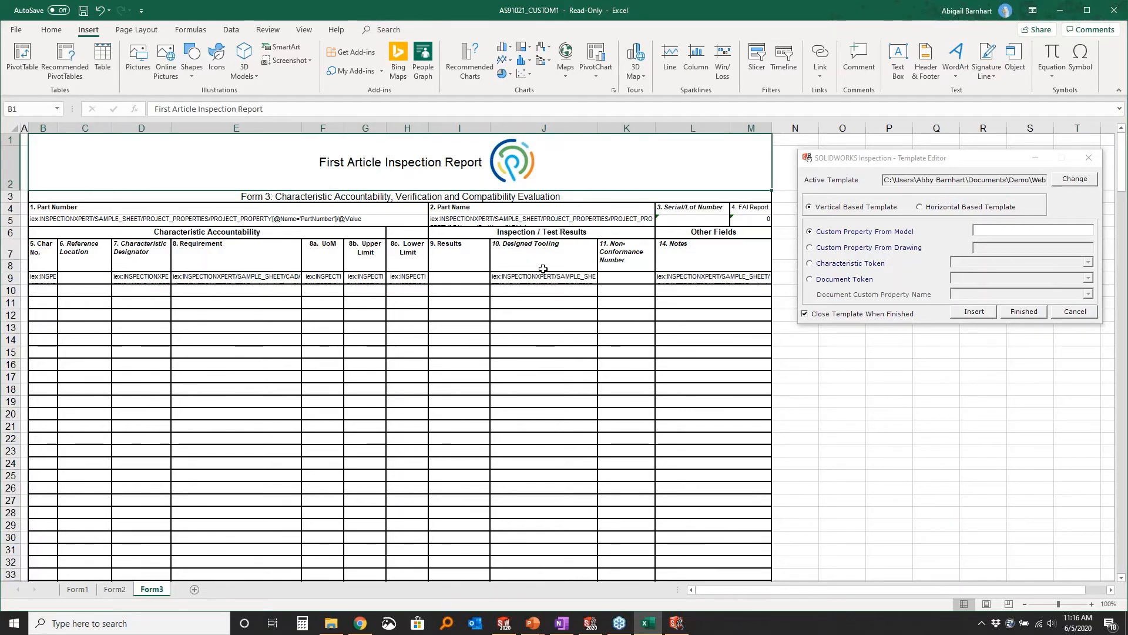
pyautogui.click(496, 290)
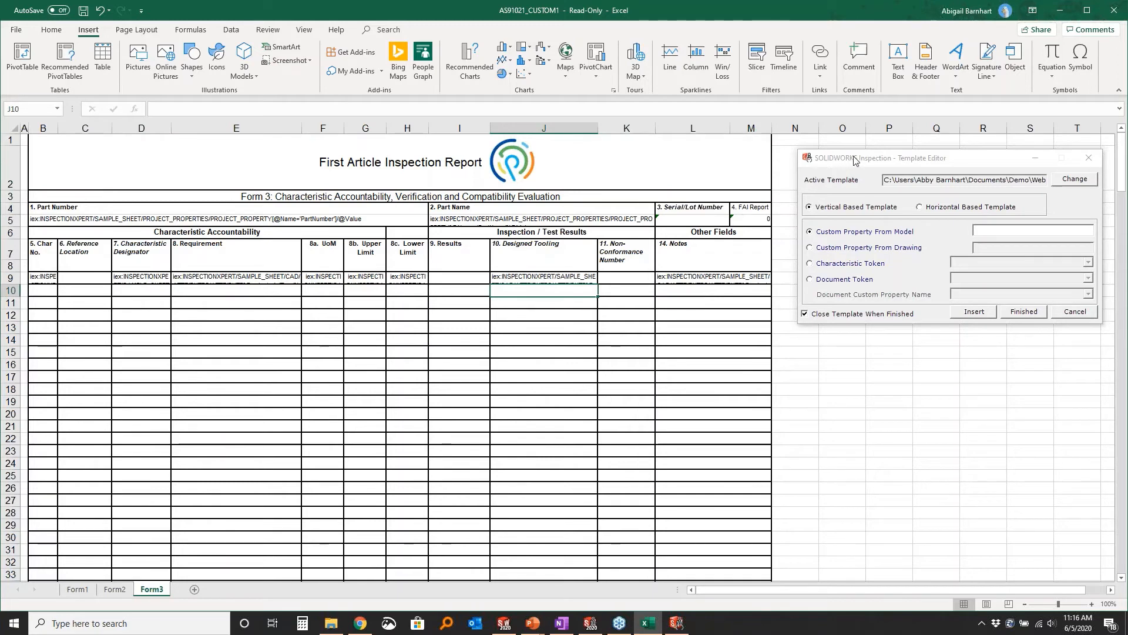
pyautogui.moveTo(855, 160); pyautogui.dragTo(846, 164)
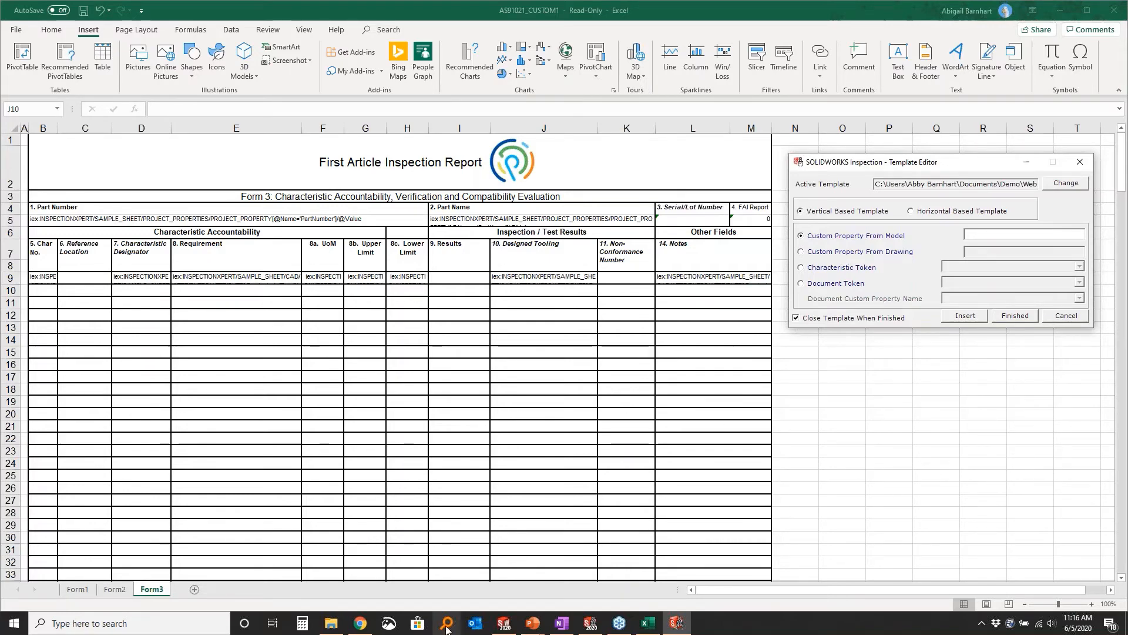
# - Switch to the Knuckle drawing in SOLIDWORKS to check the characteristic properties and balloons, and return to the Excel template
pyautogui.click(503, 623)
pyautogui.scroll(-5, 394, 294)
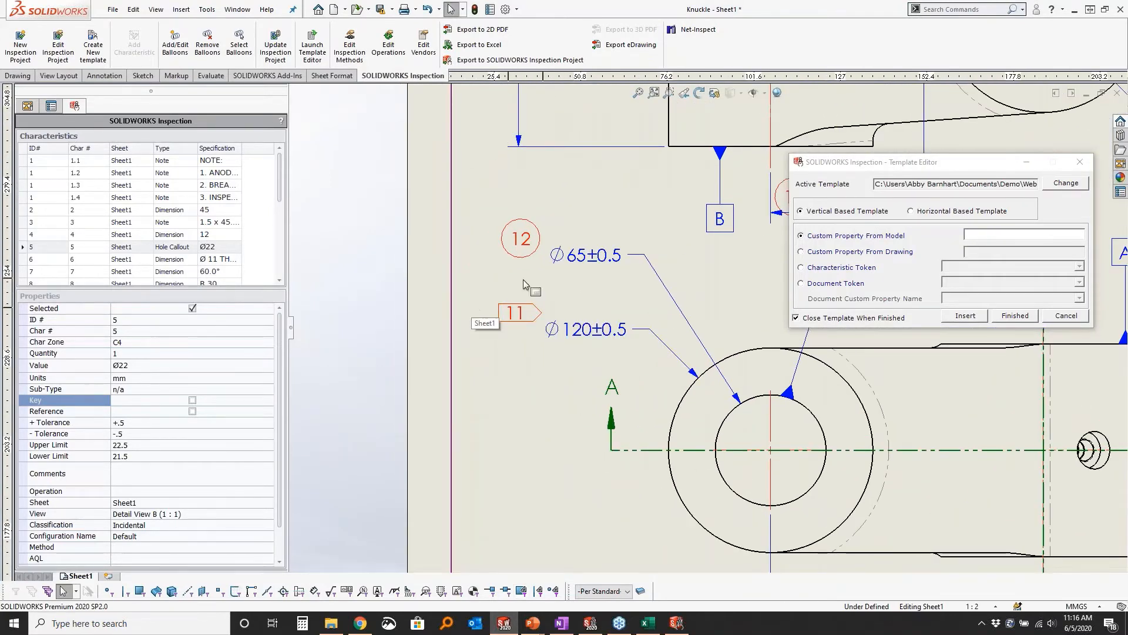
pyautogui.scroll(5, 705, 329)
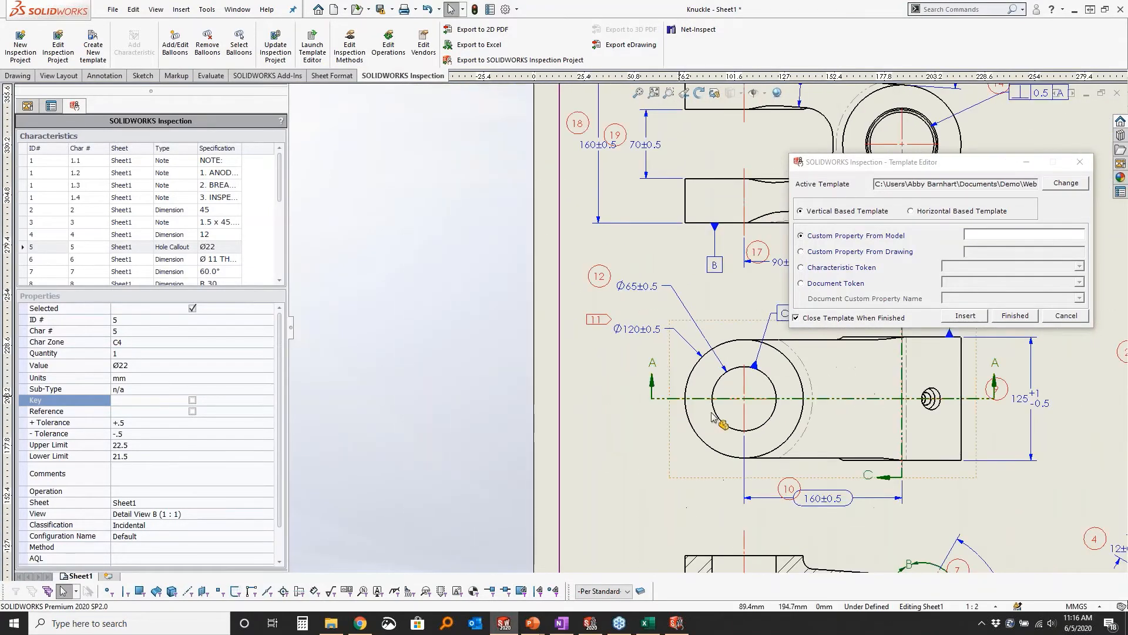
pyautogui.click(651, 629)
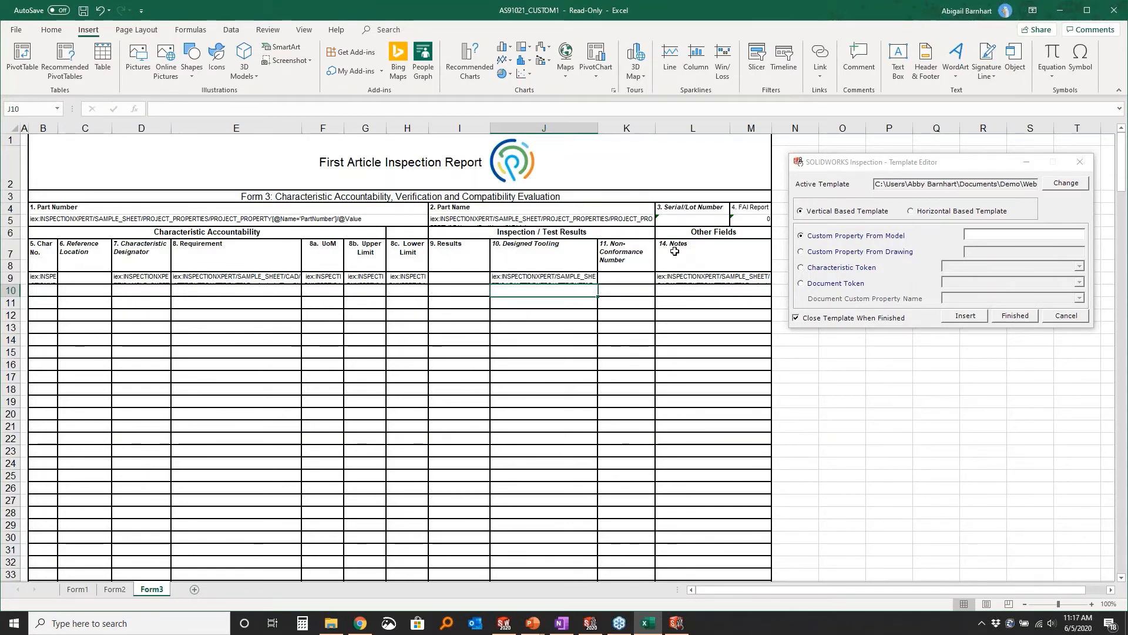
# - Insert a new column before Results on Form3 and give it the heading Key
pyautogui.click(470, 128)
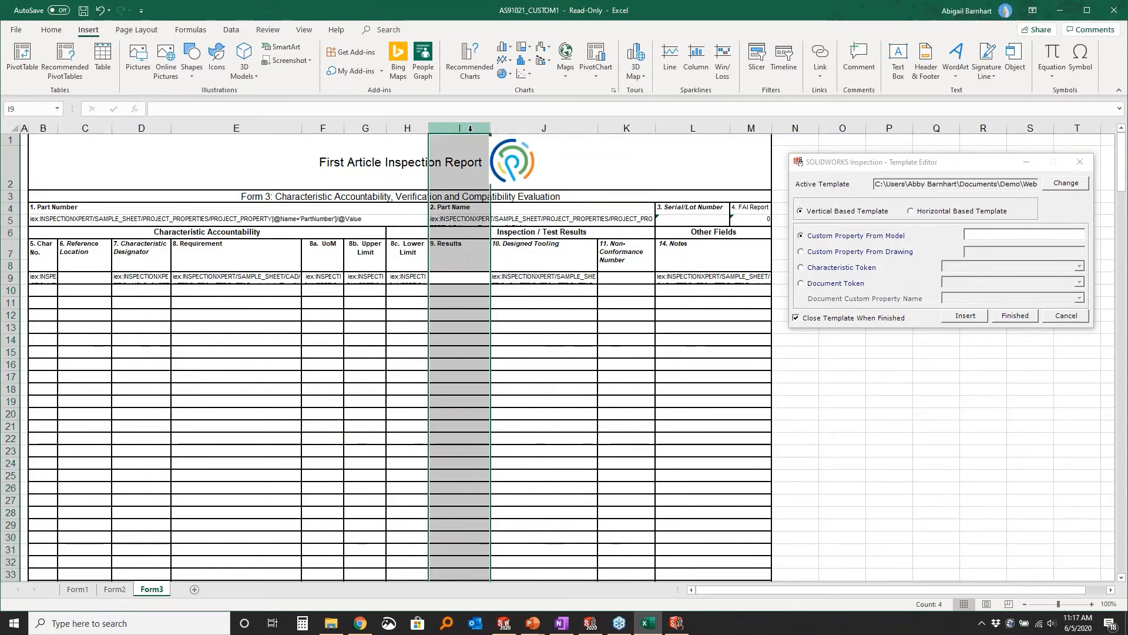
pyautogui.rightClick(470, 128)
pyautogui.click(529, 213)
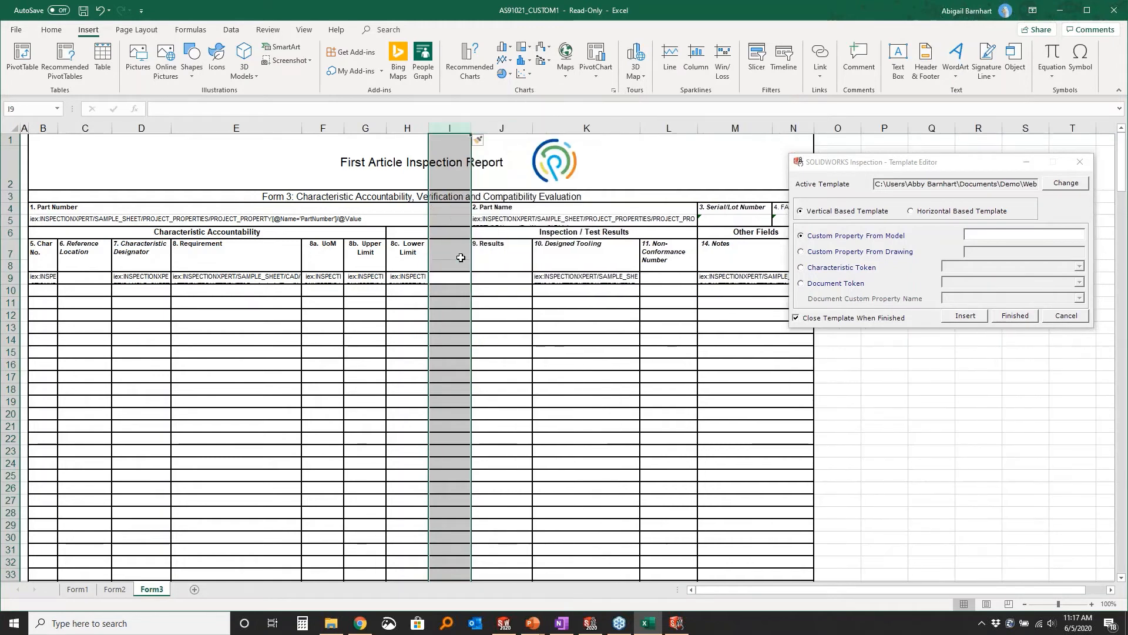
pyautogui.click(459, 254)
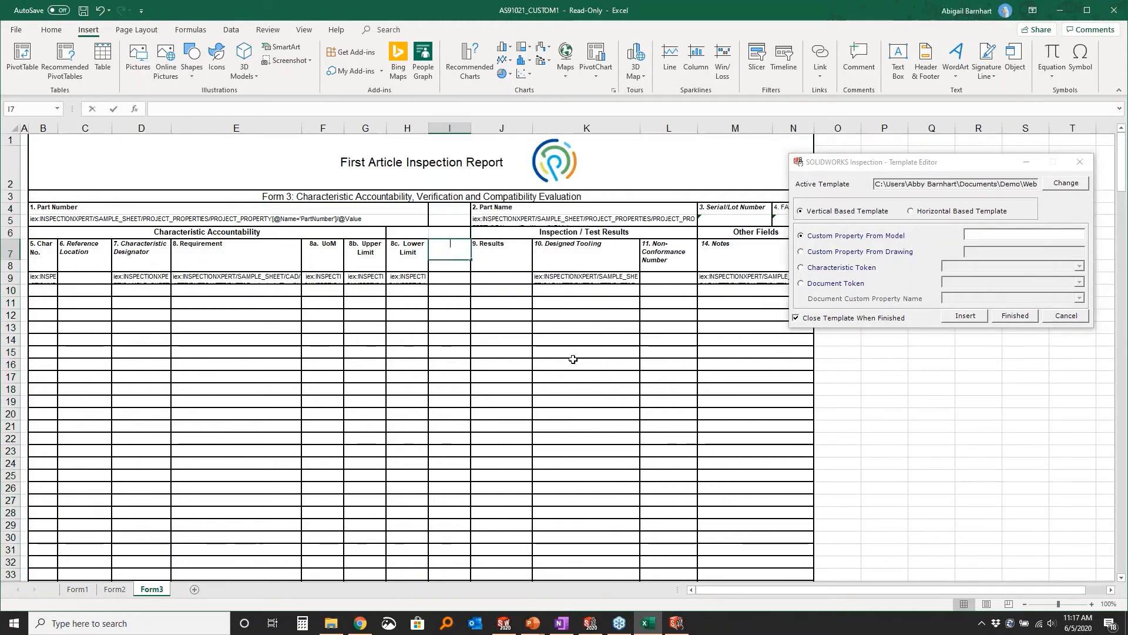
pyautogui.write('Key')
pyautogui.click(450, 279)
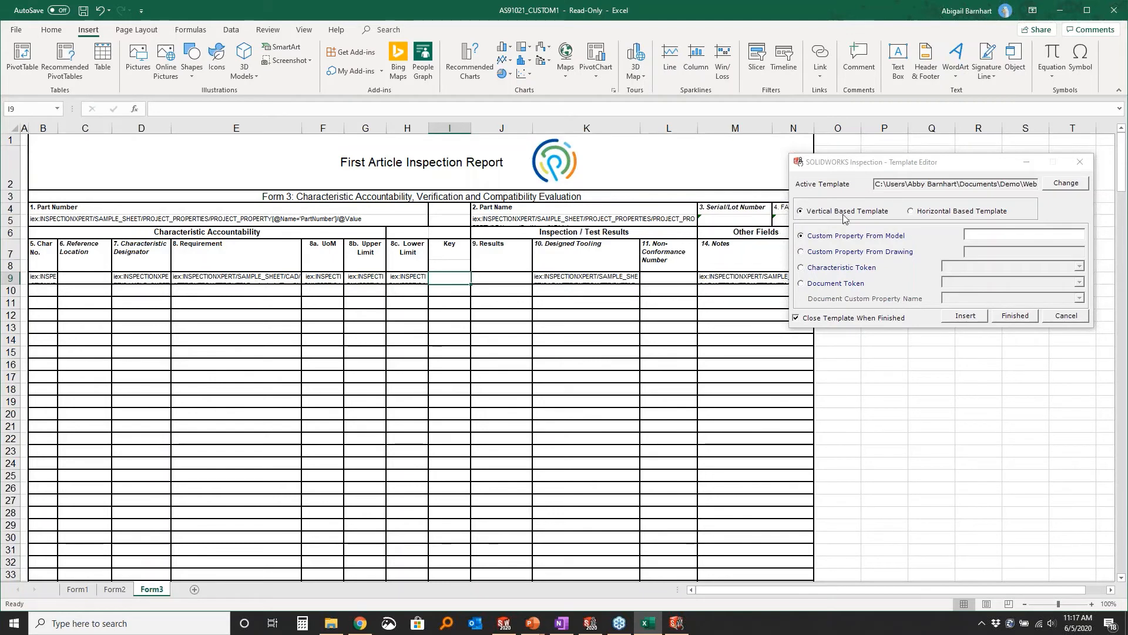
# - Review the Template Editor's mapping options: Custom Property From Drawing, Characteristic Token and Document Token
pyautogui.moveTo(874, 164); pyautogui.dragTo(849, 209)
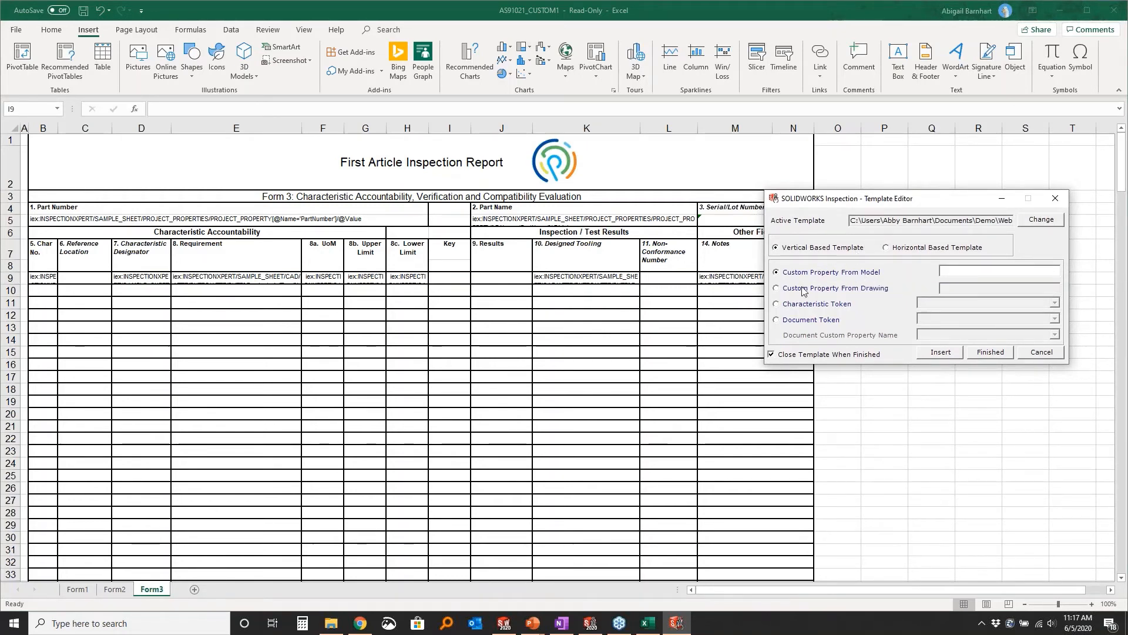
pyautogui.click(776, 288)
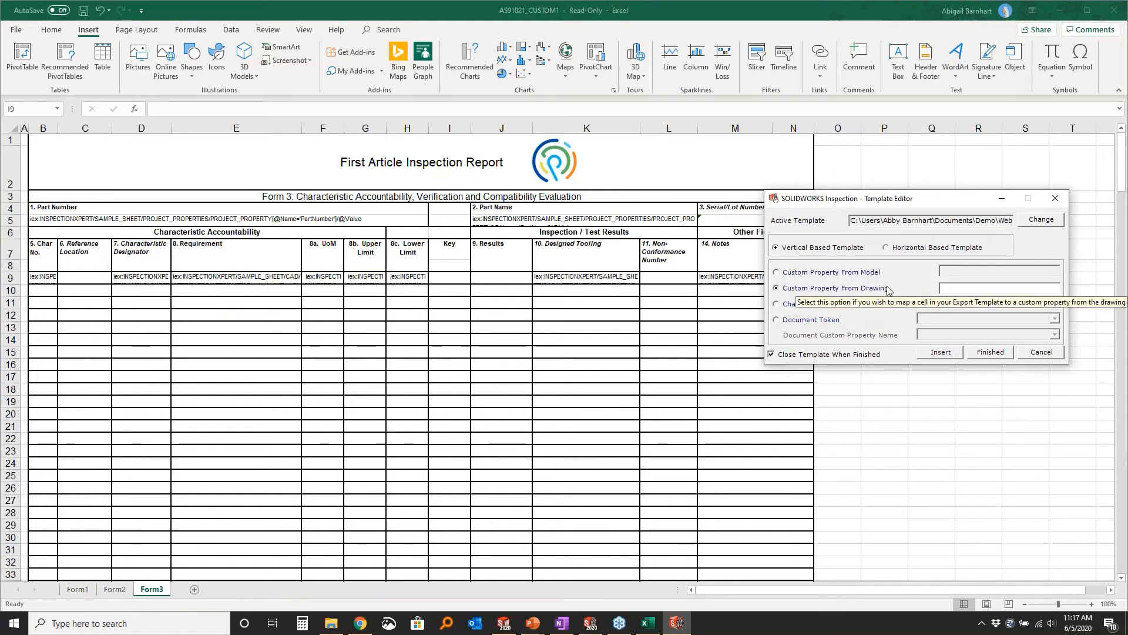
pyautogui.click(777, 304)
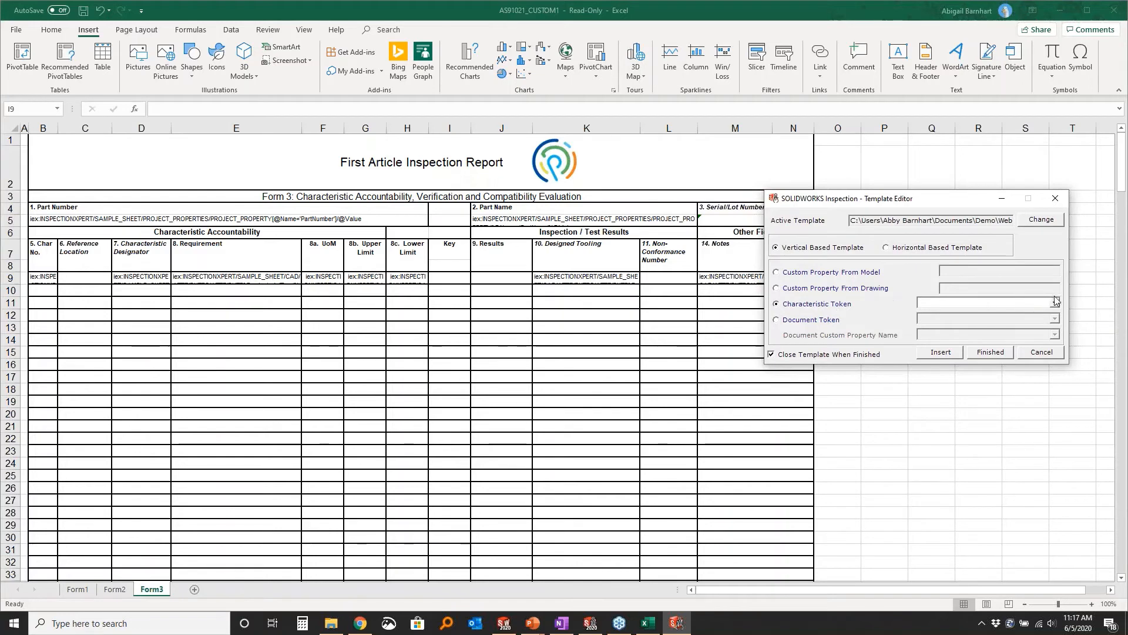
pyautogui.click(1056, 302)
pyautogui.click(1055, 302)
pyautogui.click(777, 320)
pyautogui.click(1055, 318)
pyautogui.moveTo(1055, 347); pyautogui.dragTo(803, 257)
# - Insert the Key characteristic token into cell I9 under the Key heading
pyautogui.click(777, 304)
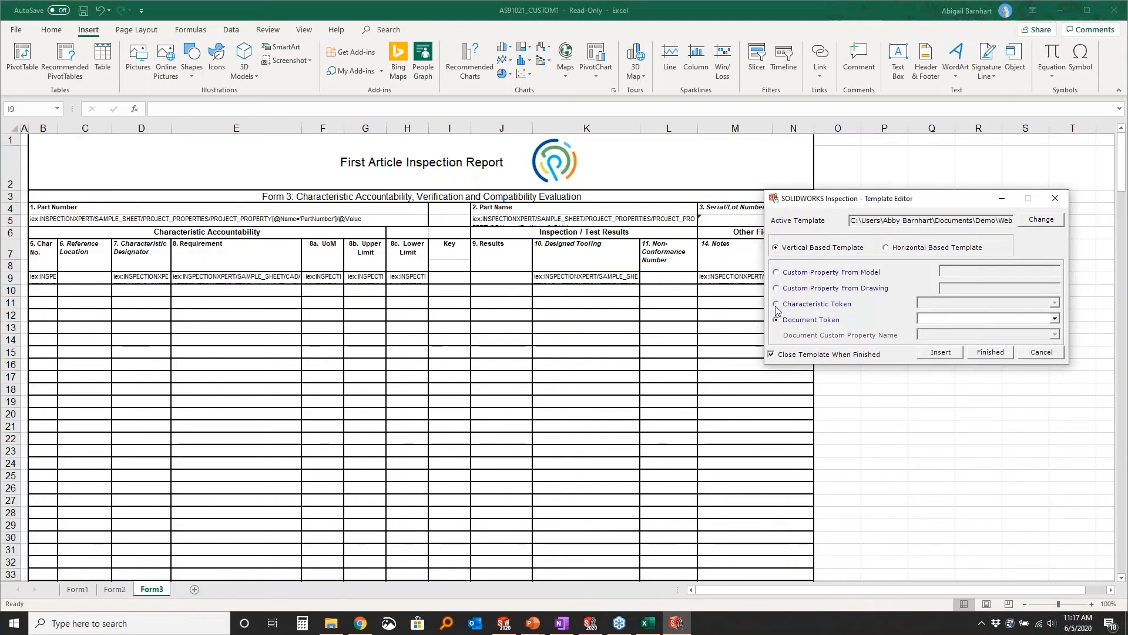
pyautogui.click(1054, 303)
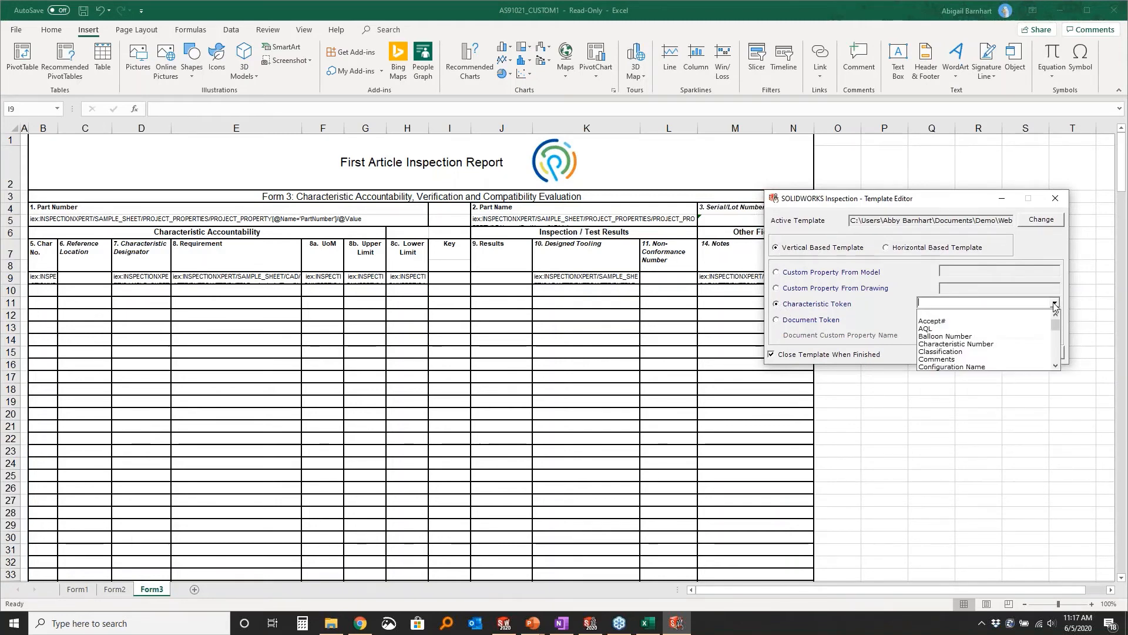
pyautogui.click(1056, 335)
pyautogui.moveTo(1056, 337); pyautogui.dragTo(1056, 342)
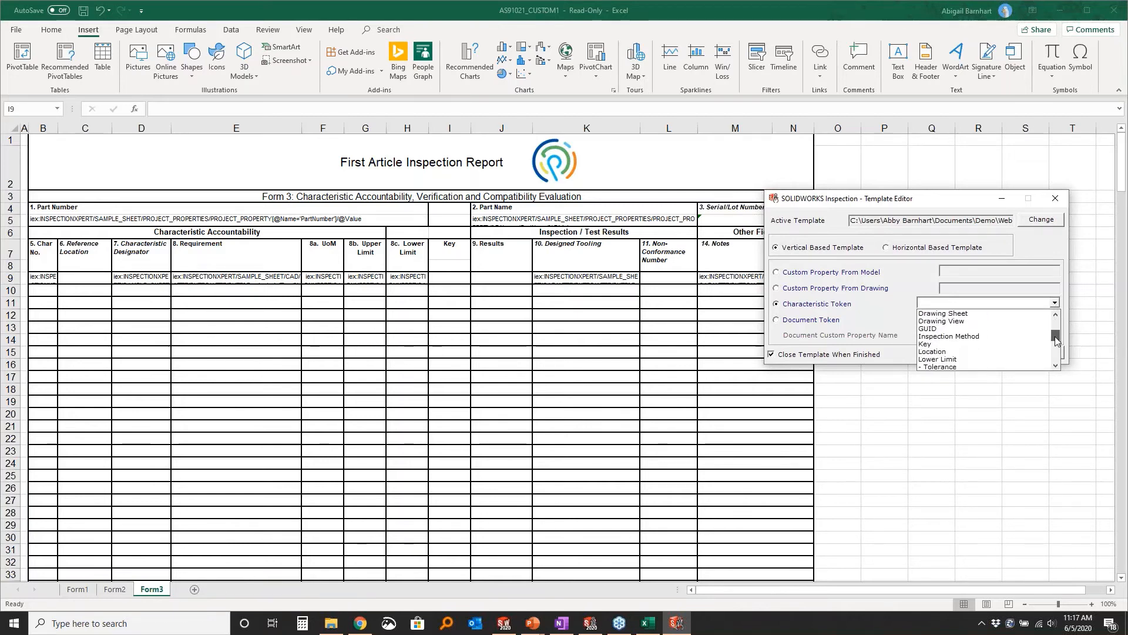
pyautogui.click(934, 344)
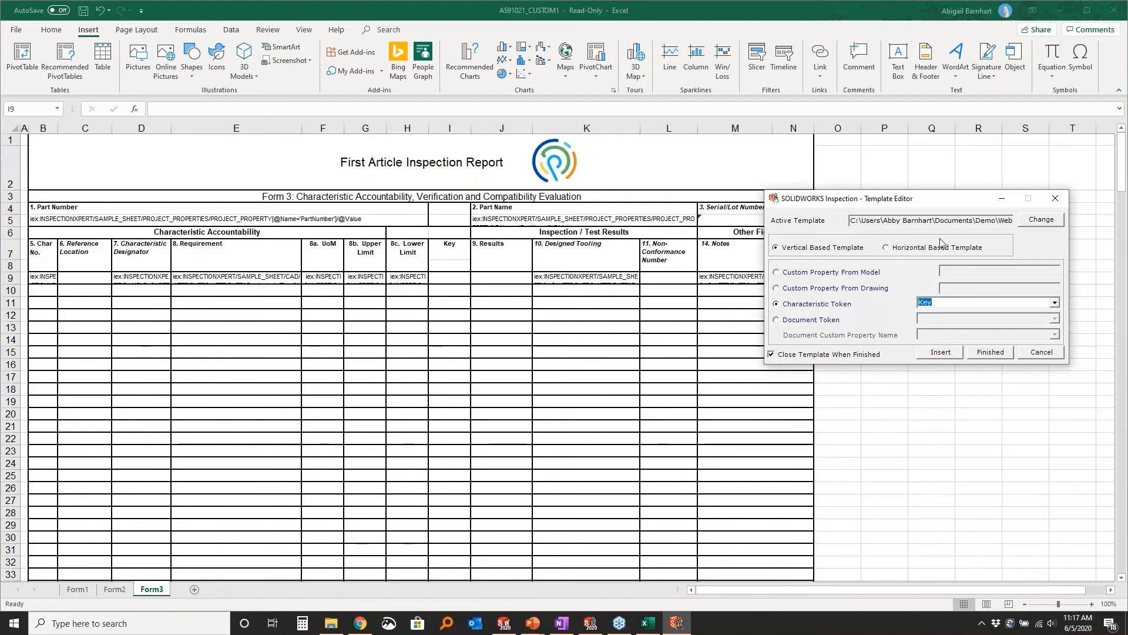
pyautogui.click(955, 352)
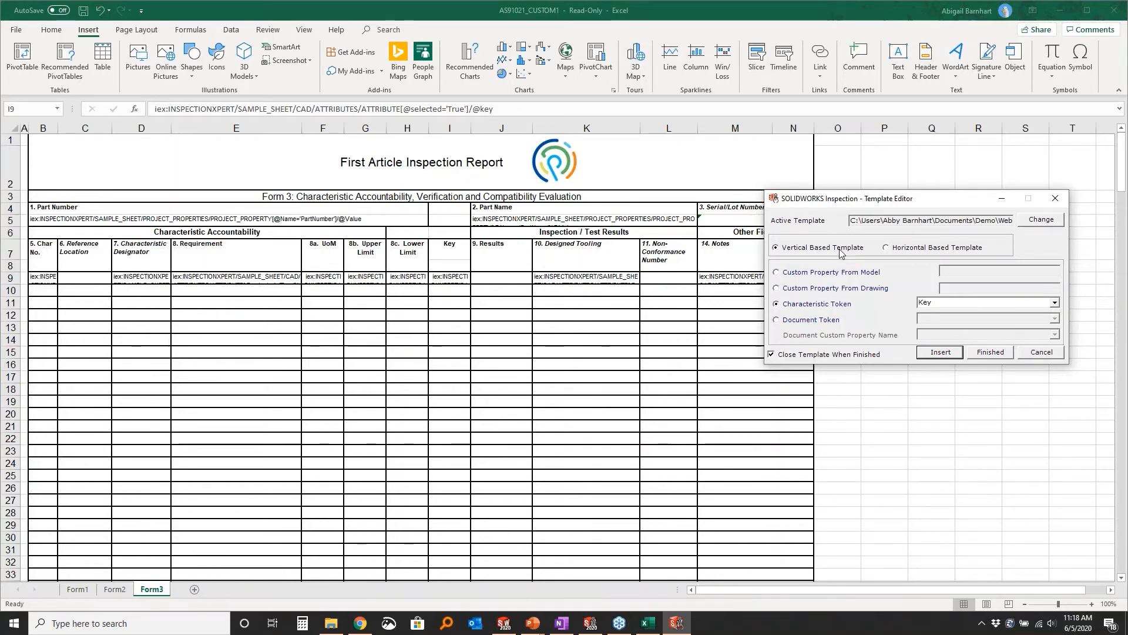
# - Finish editing the template and save it over AS91021_CUSTOM in the Inspection Webinar folder
pyautogui.click(886, 248)
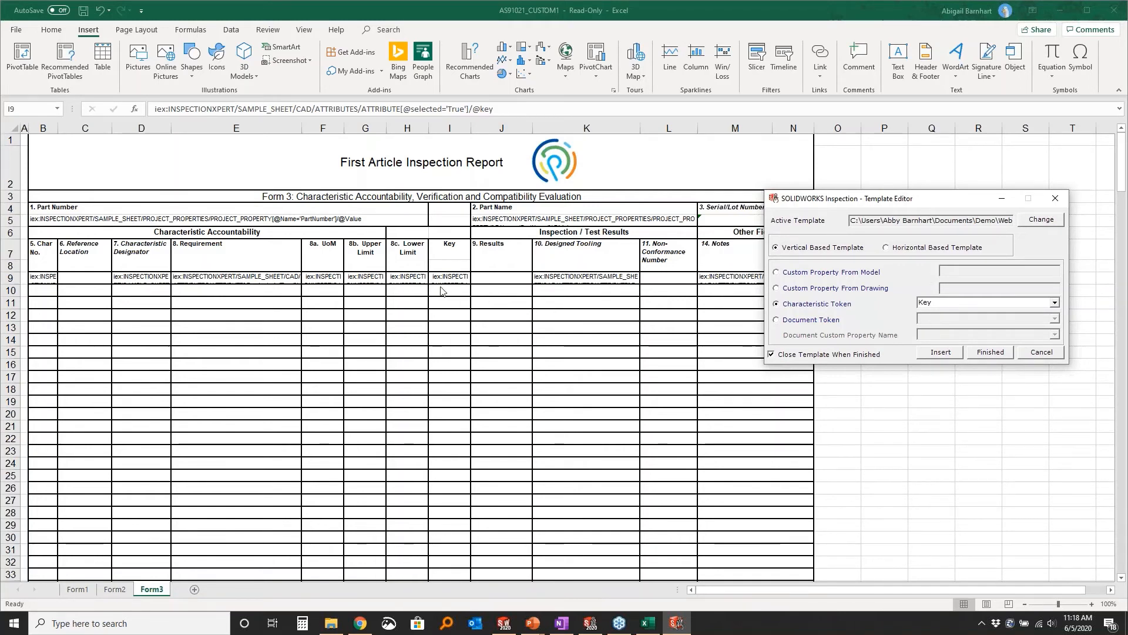
pyautogui.click(992, 353)
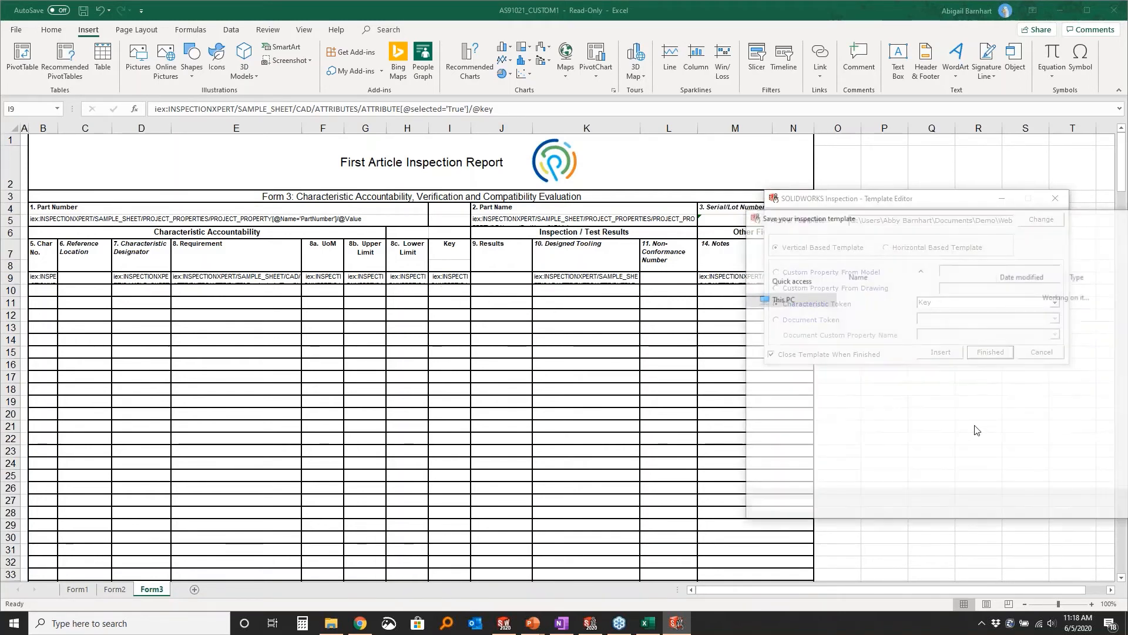
pyautogui.scroll(10, 769, 376)
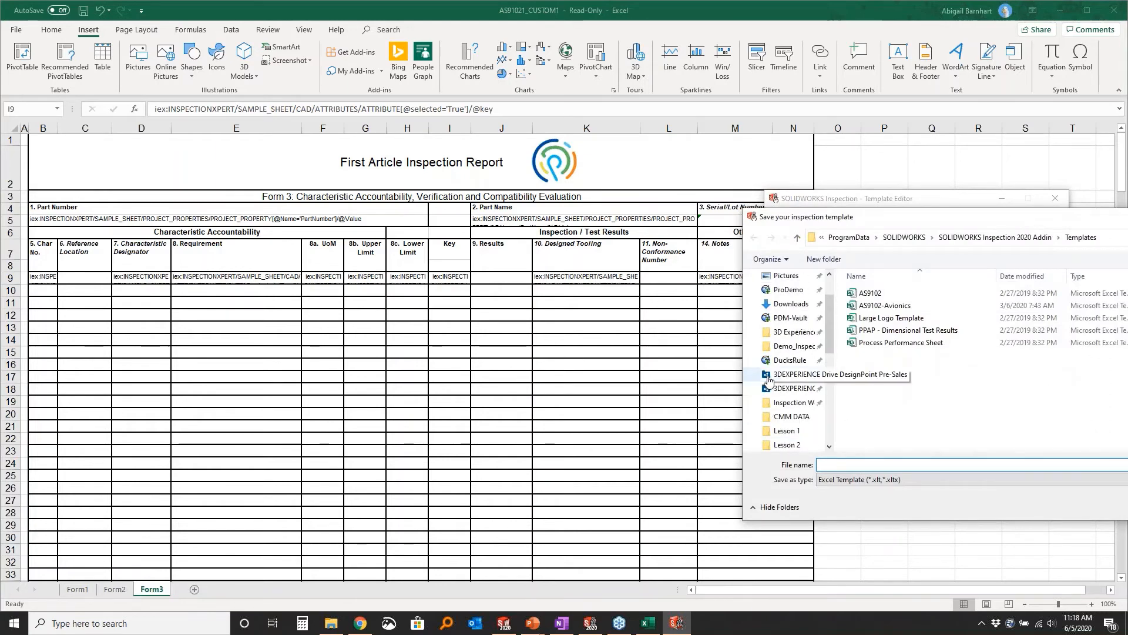
pyautogui.scroll(1, 770, 382)
pyautogui.click(782, 415)
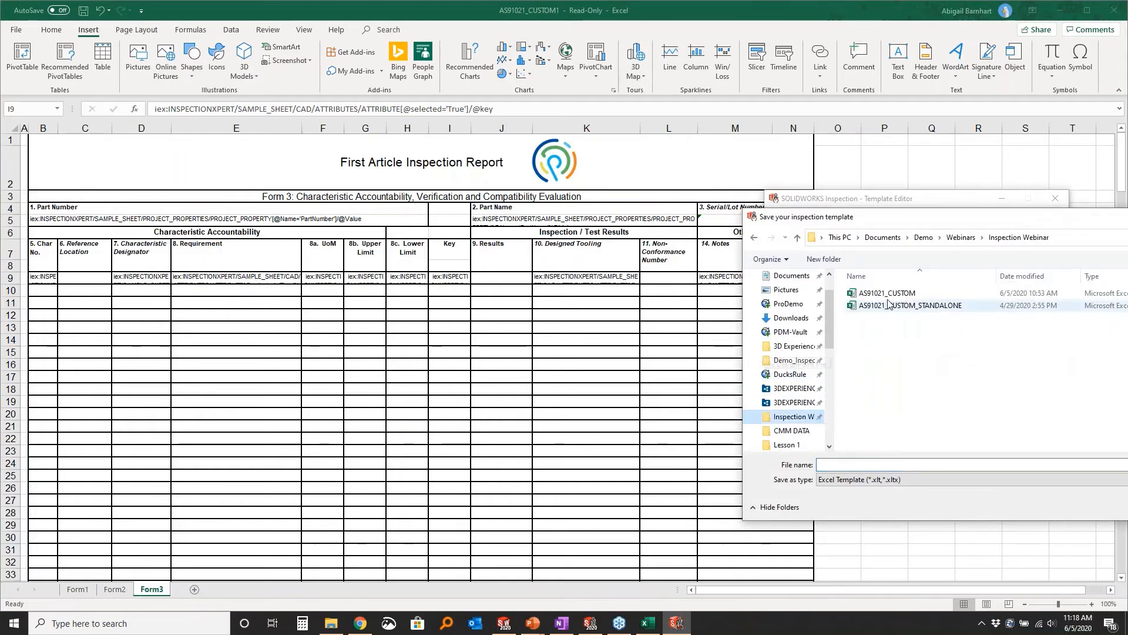
pyautogui.click(888, 294)
pyautogui.click(903, 224)
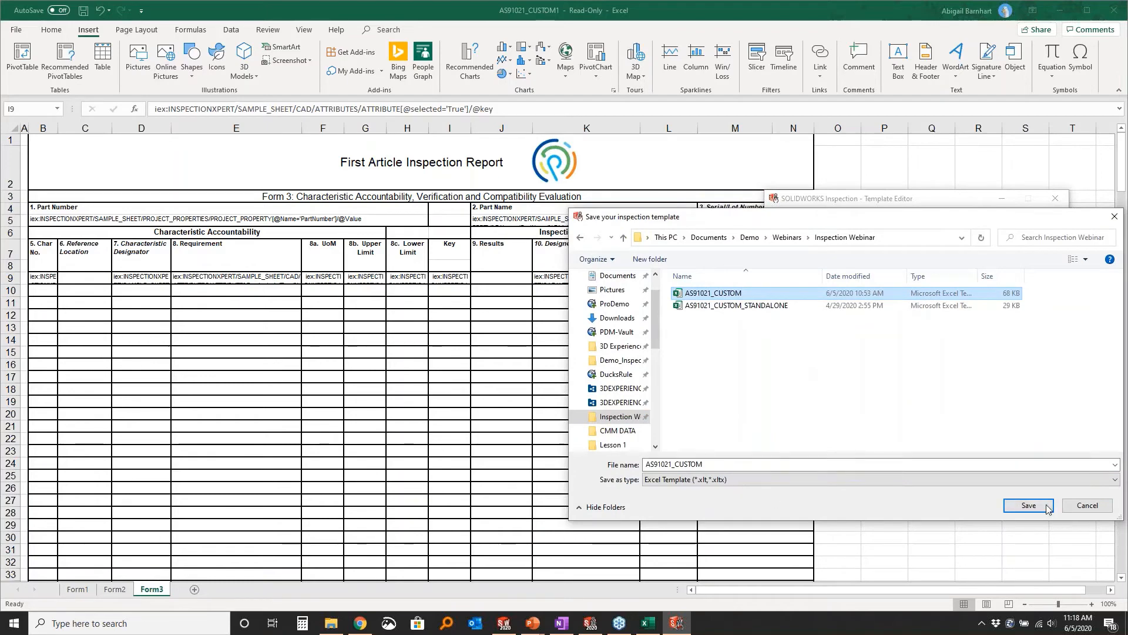
pyautogui.click(1029, 505)
pyautogui.click(593, 311)
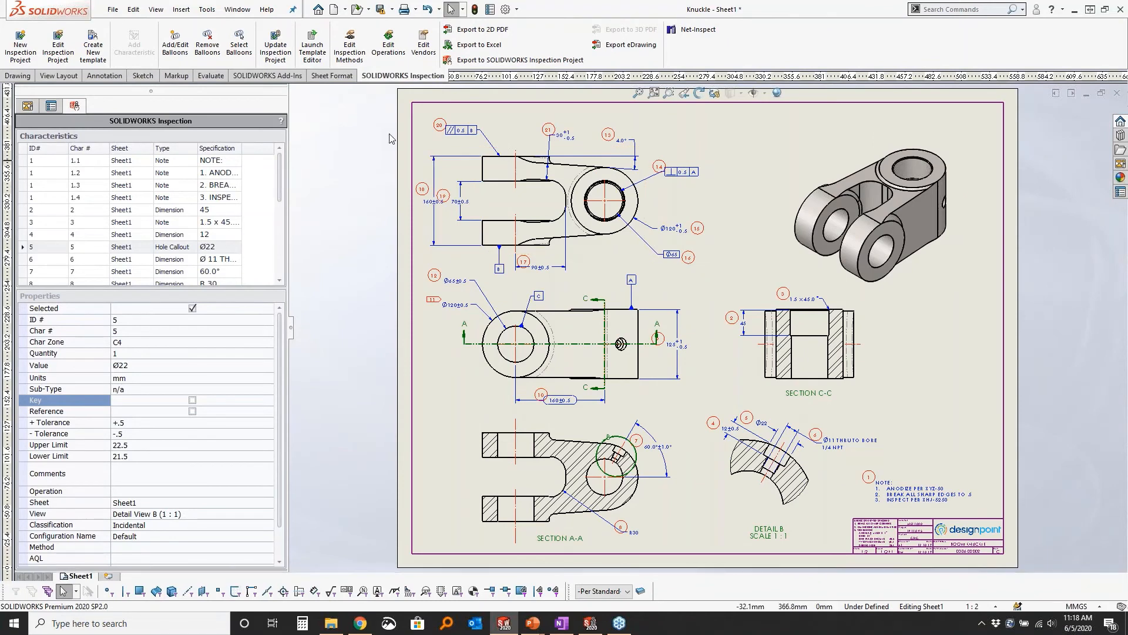
# - Start an Excel export of the Knuckle drawing and add AS91021_CUSTOM from the Inspection Webinar folder to the template list
pyautogui.click(479, 45)
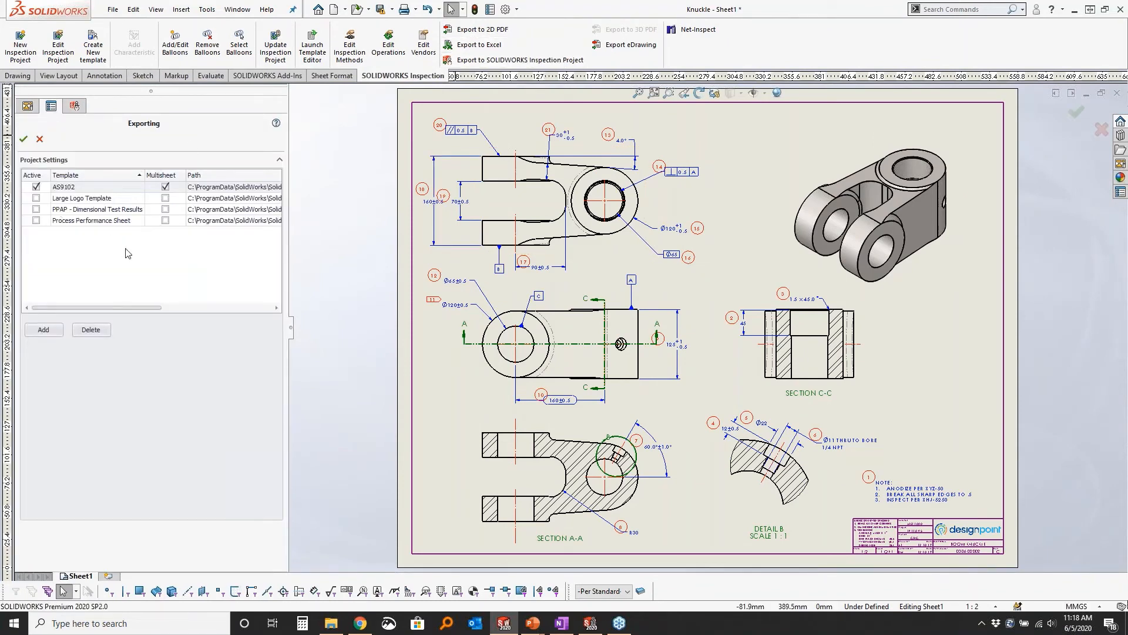
pyautogui.click(55, 333)
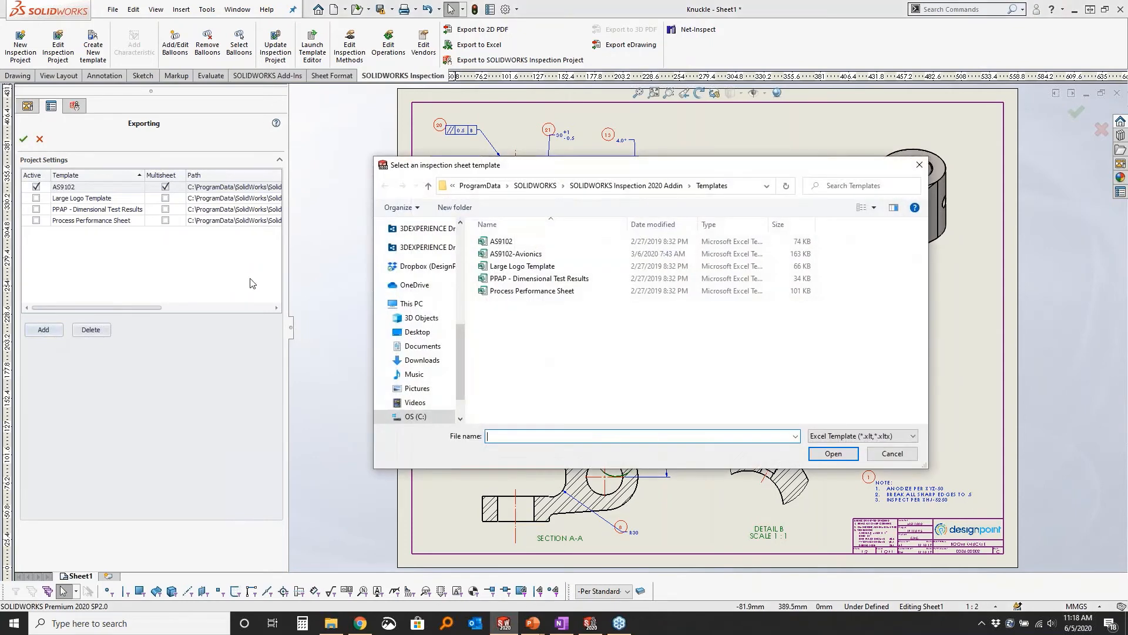
pyautogui.scroll(6, 420, 341)
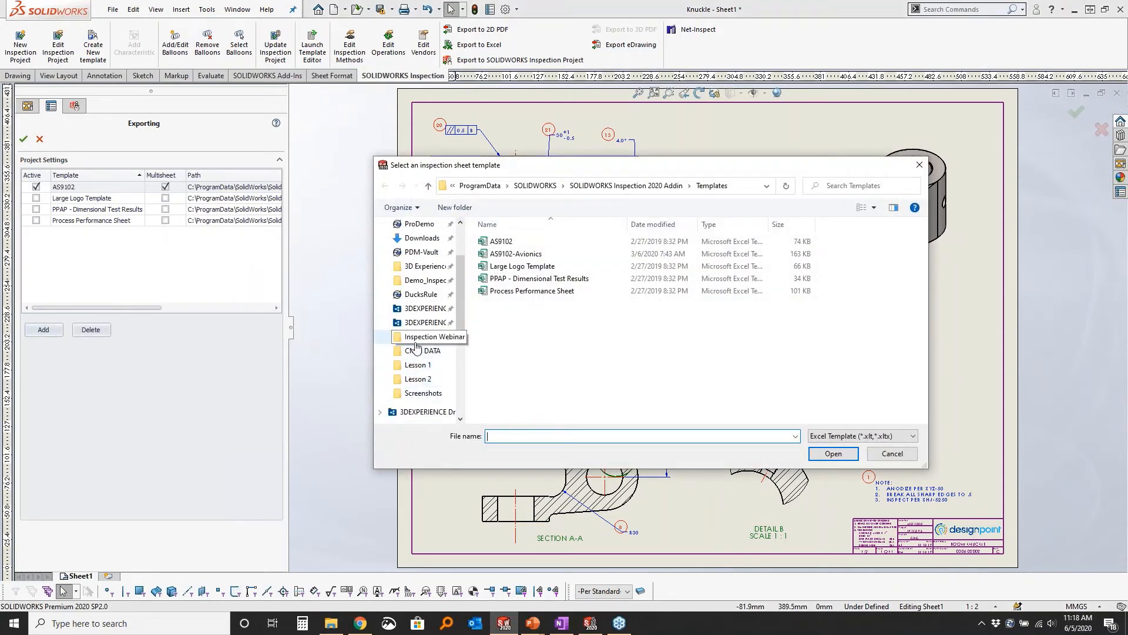
pyautogui.click(422, 336)
pyautogui.click(503, 242)
pyautogui.click(833, 453)
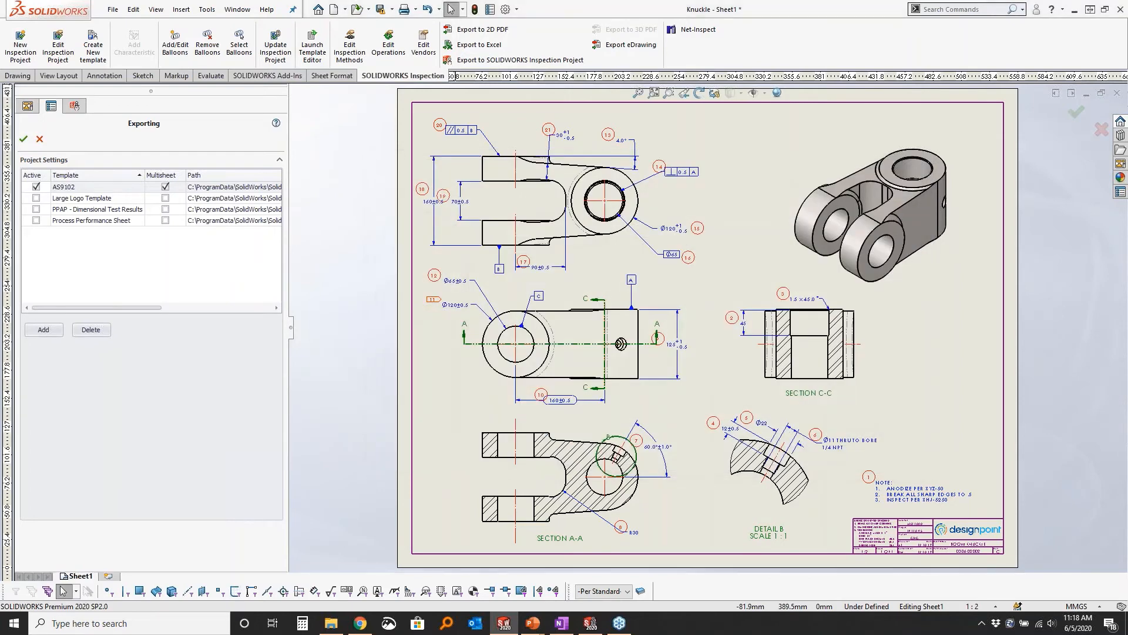
# - Export the report with the AS9102 template as Knuckle-key, look over its Form3 in Excel, and close the workbook
pyautogui.click(22, 136)
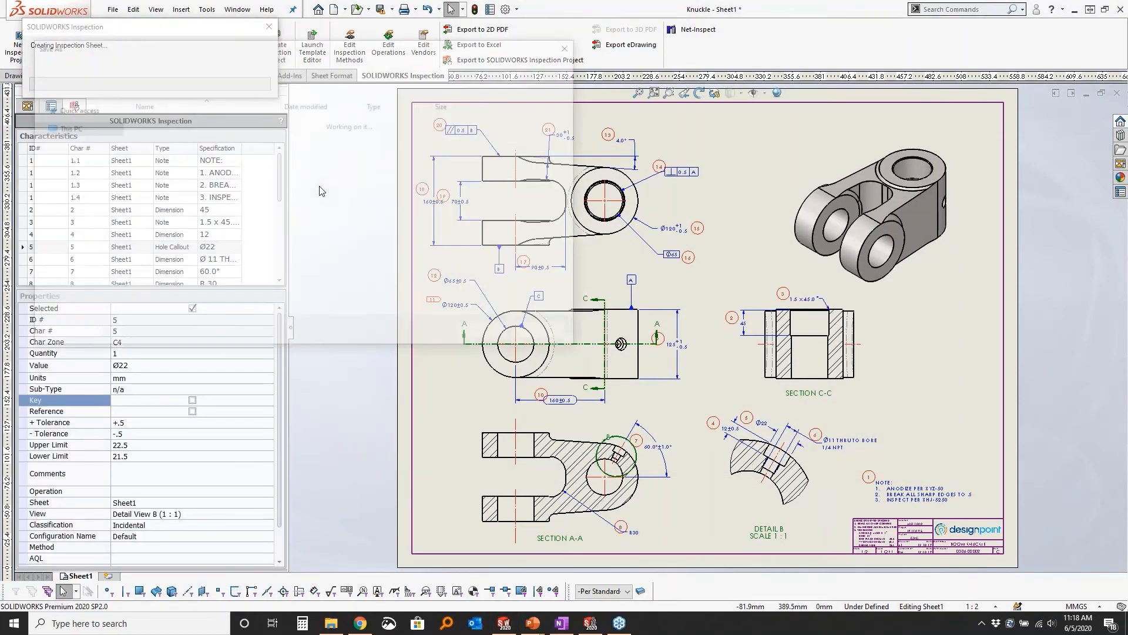
pyautogui.click(238, 293)
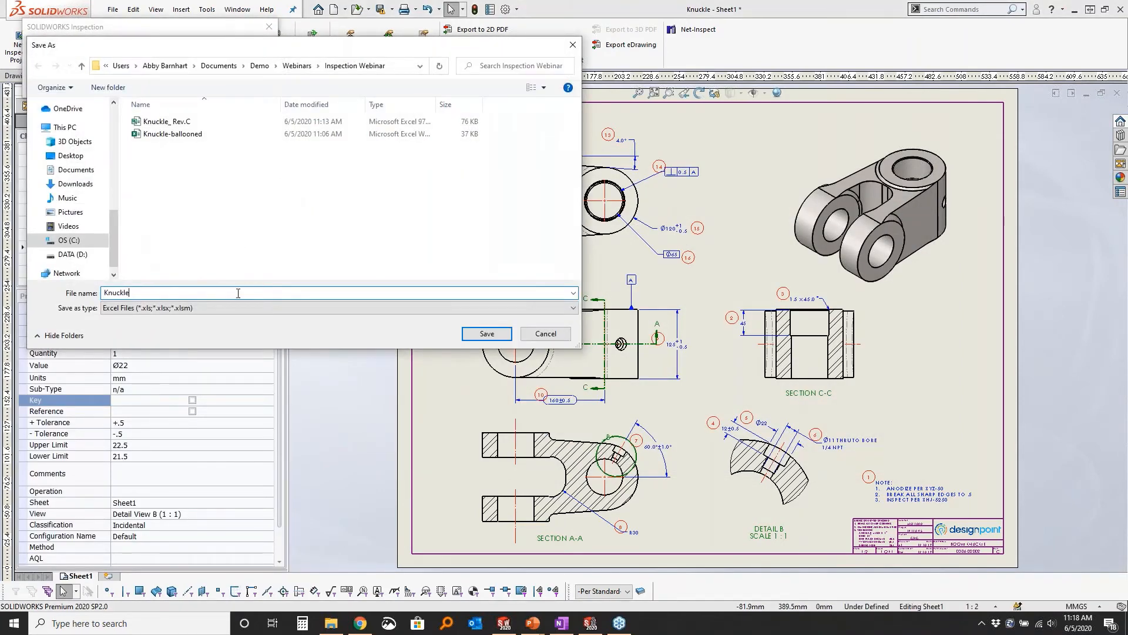
pyautogui.write('-key')
pyautogui.click(488, 334)
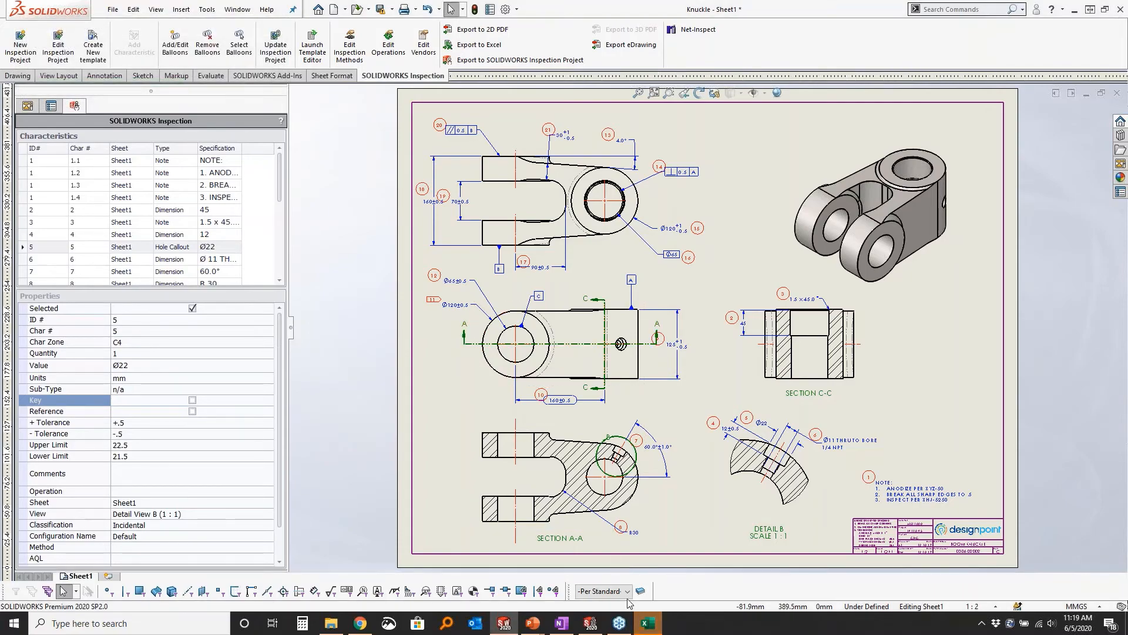
pyautogui.click(646, 624)
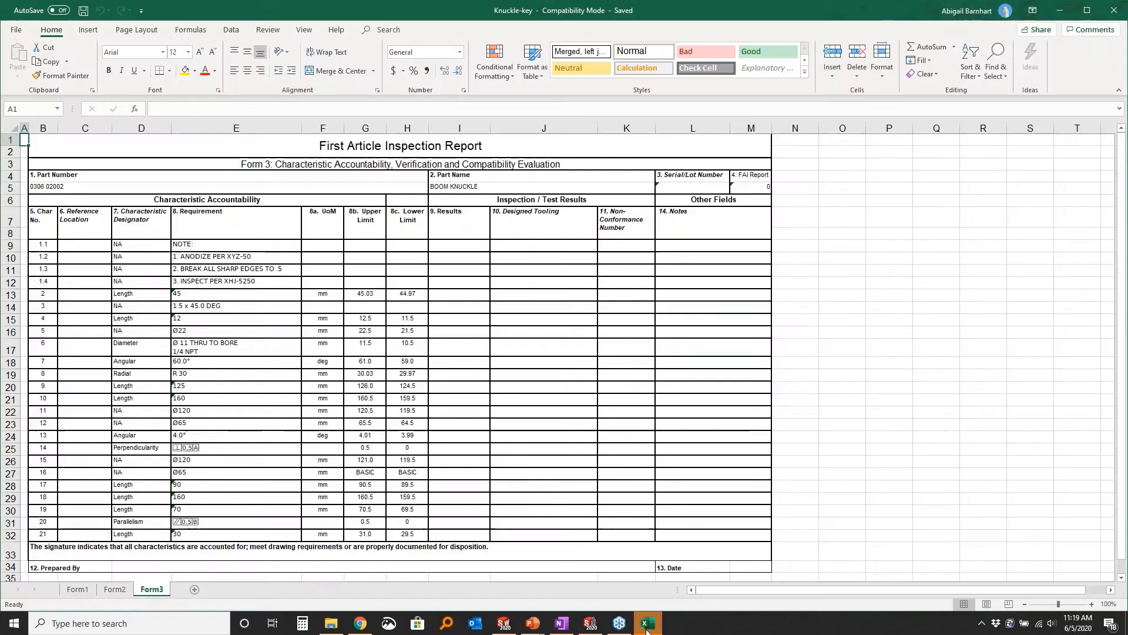
pyautogui.click(481, 352)
pyautogui.click(1113, 10)
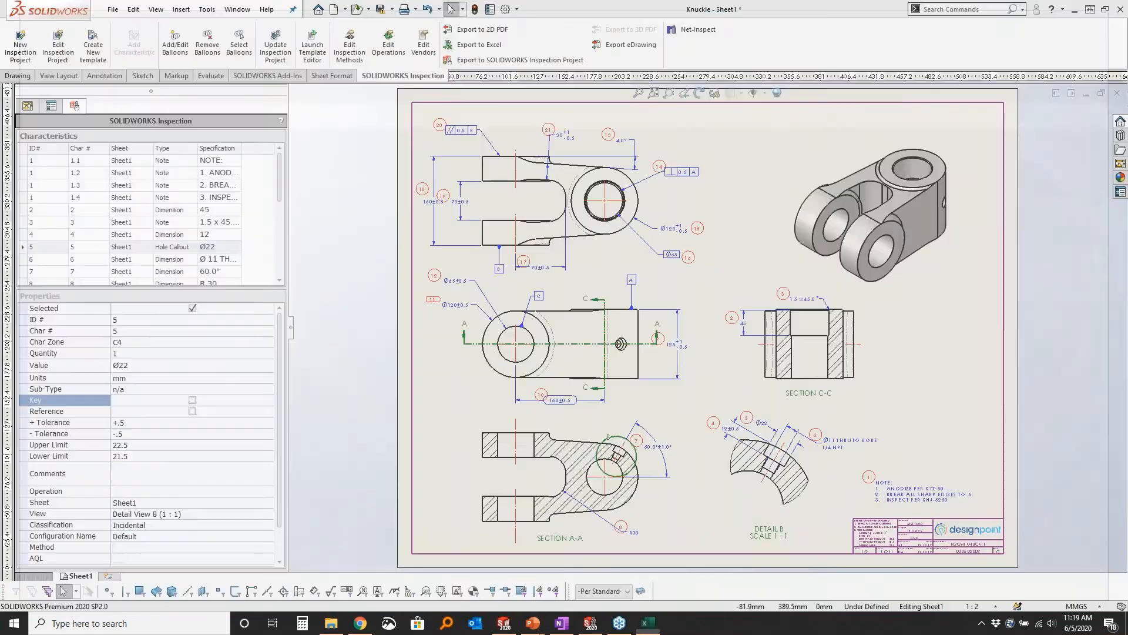
# - Export the report to Excel again with AS91021_CUSTOM.xltx as the active template, replacing the Knuckle-key file
pyautogui.click(466, 44)
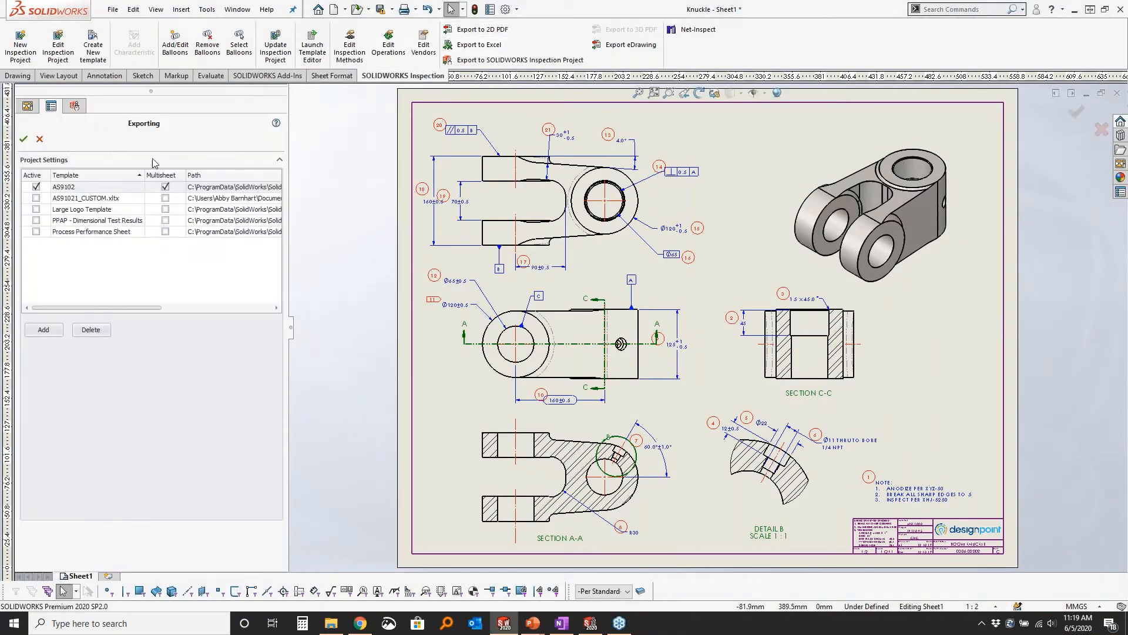
pyautogui.click(36, 198)
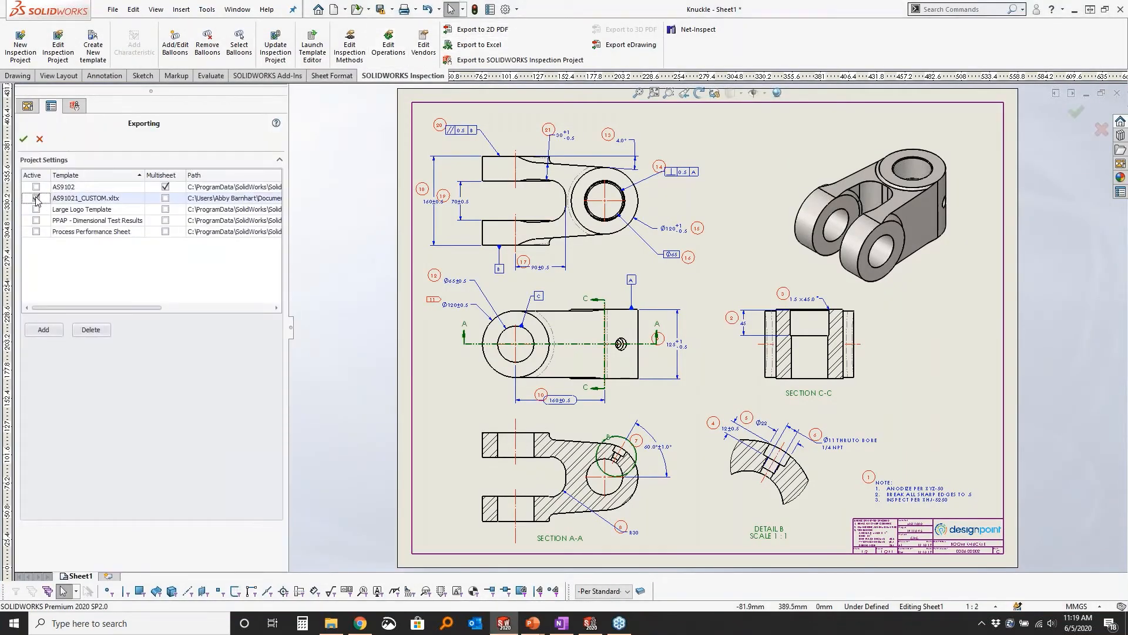
pyautogui.click(24, 139)
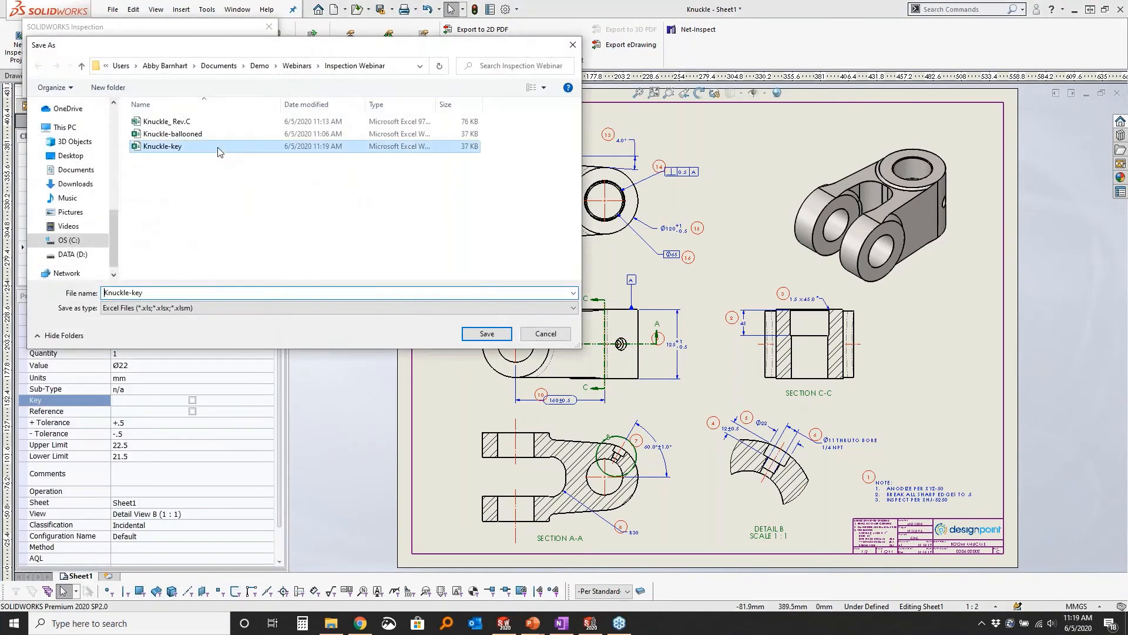
pyautogui.click(487, 333)
pyautogui.click(579, 310)
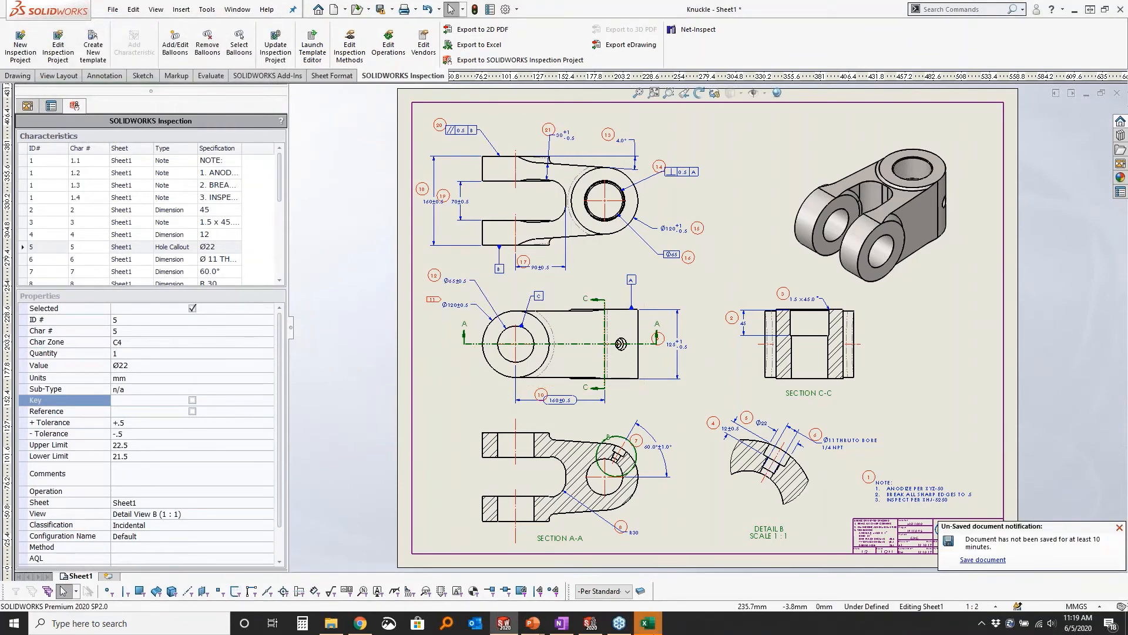
# - Examine the Key column on Form3 of the Knuckle-key report, comparing its values across the characteristics
pyautogui.scroll(-2, 586, 334)
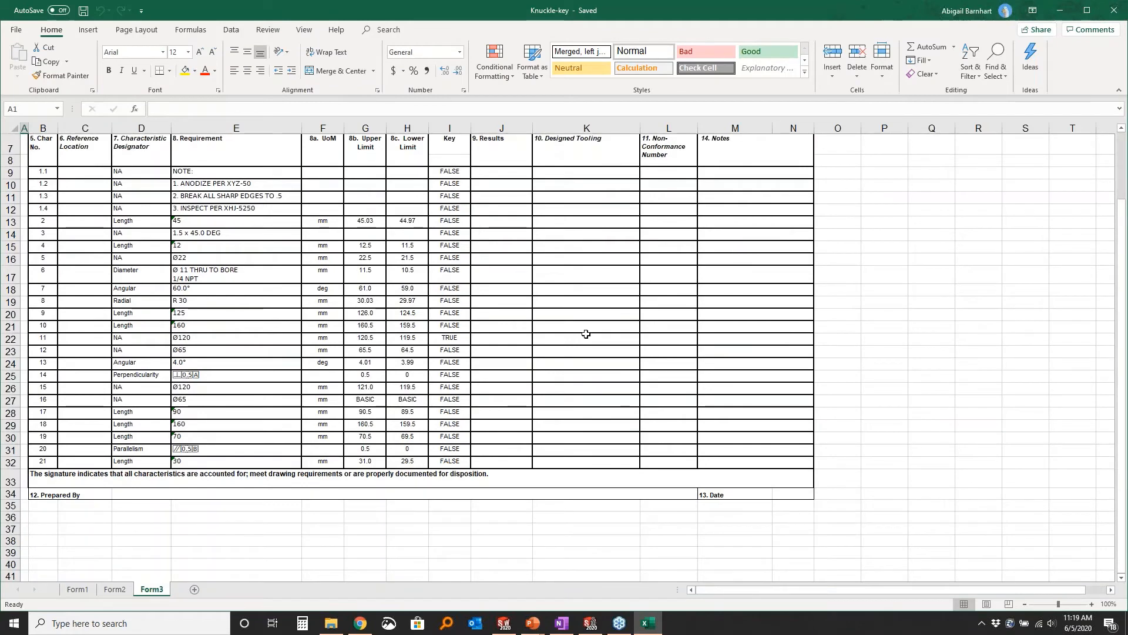
pyautogui.scroll(1, 586, 334)
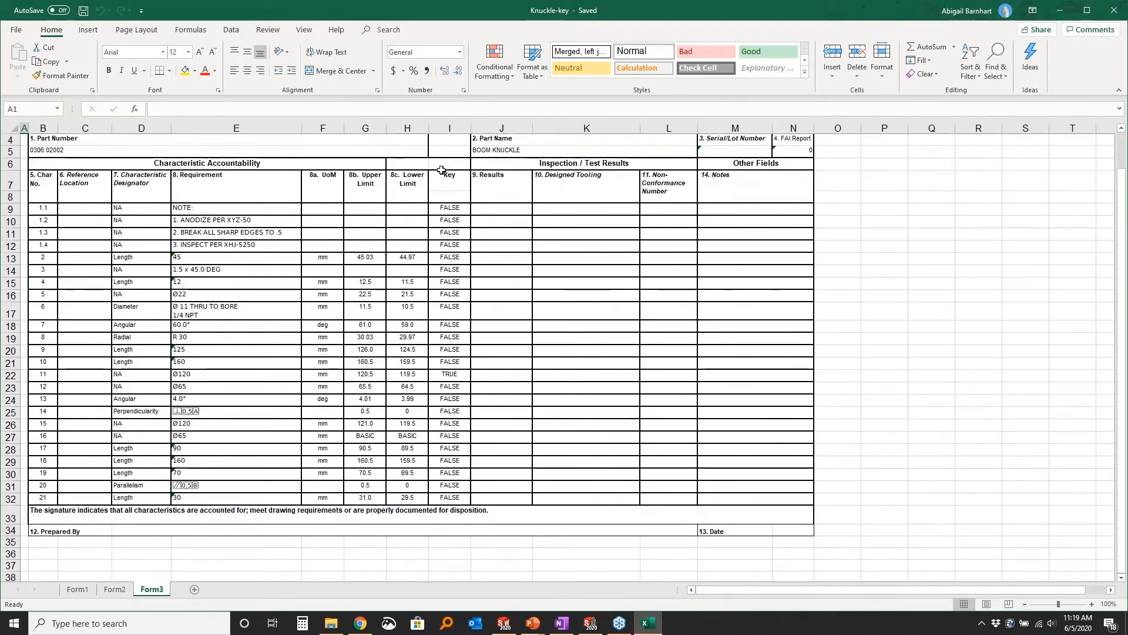
pyautogui.click(449, 208)
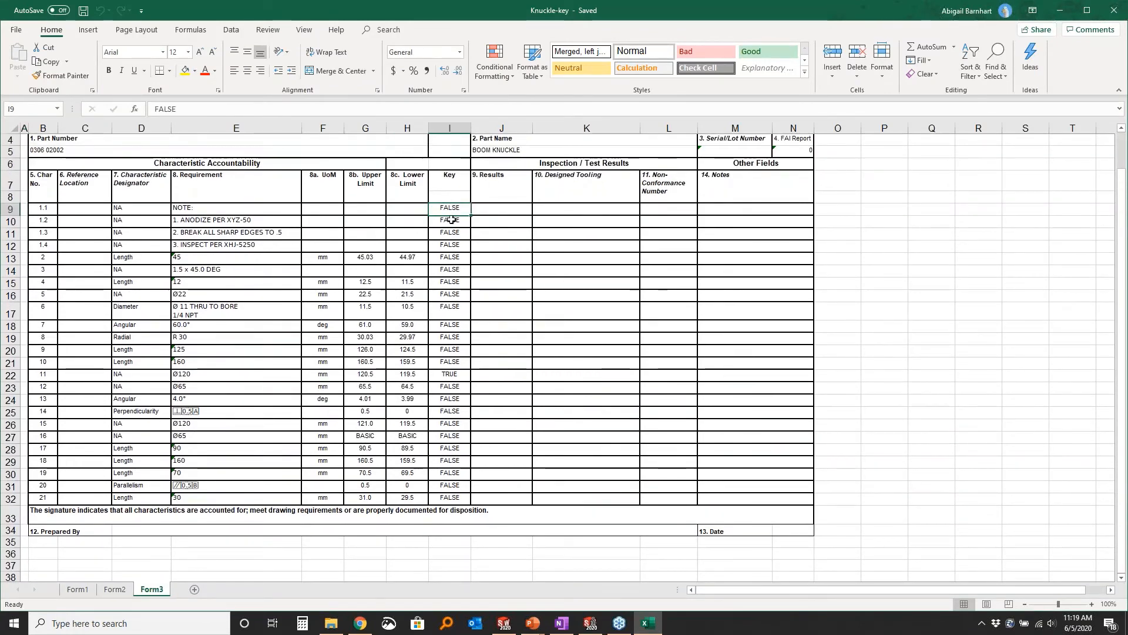
pyautogui.moveTo(451, 219); pyautogui.dragTo(449, 304)
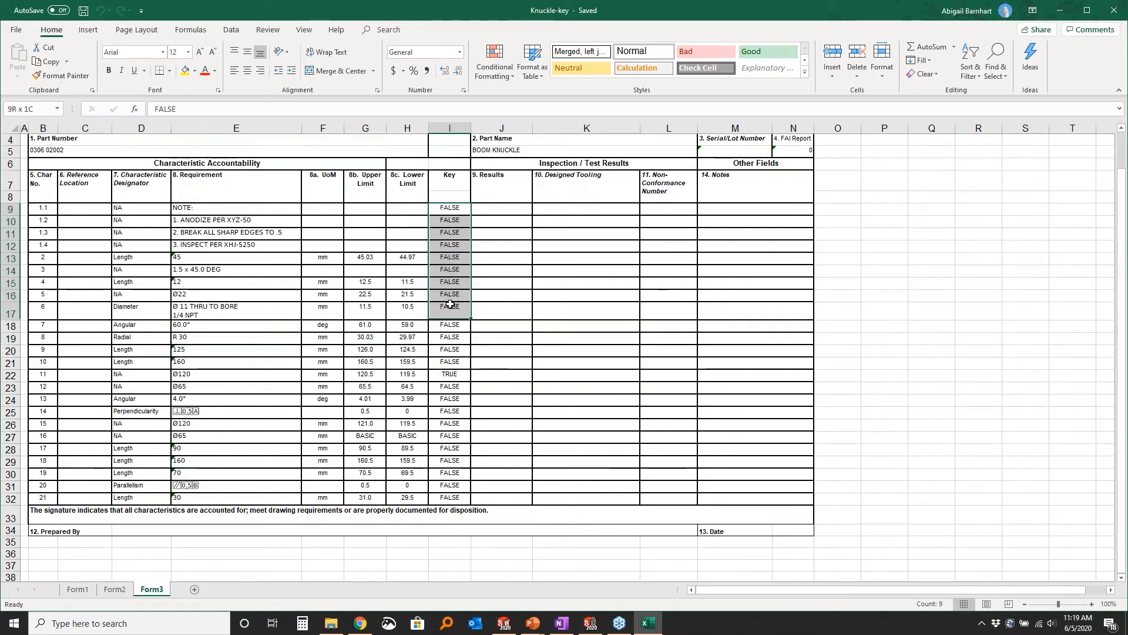
pyautogui.click(449, 374)
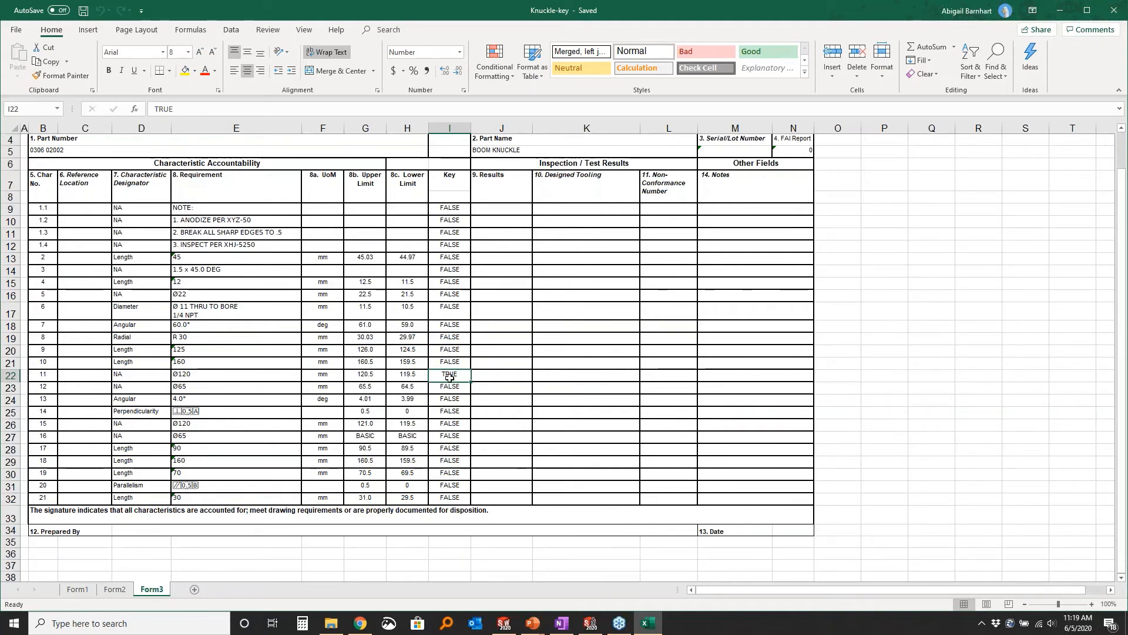
pyautogui.click(499, 314)
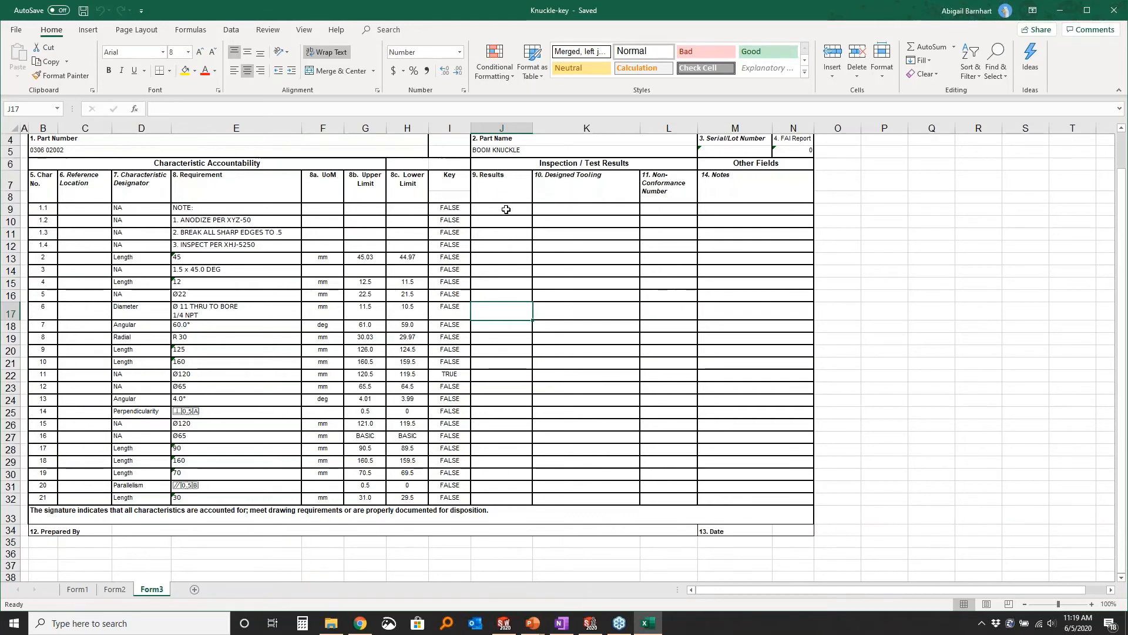
# - Create a conditional formatting rule on the Key values in I9:I32 for cells with specific text containing "false"
pyautogui.moveTo(451, 210); pyautogui.dragTo(442, 497)
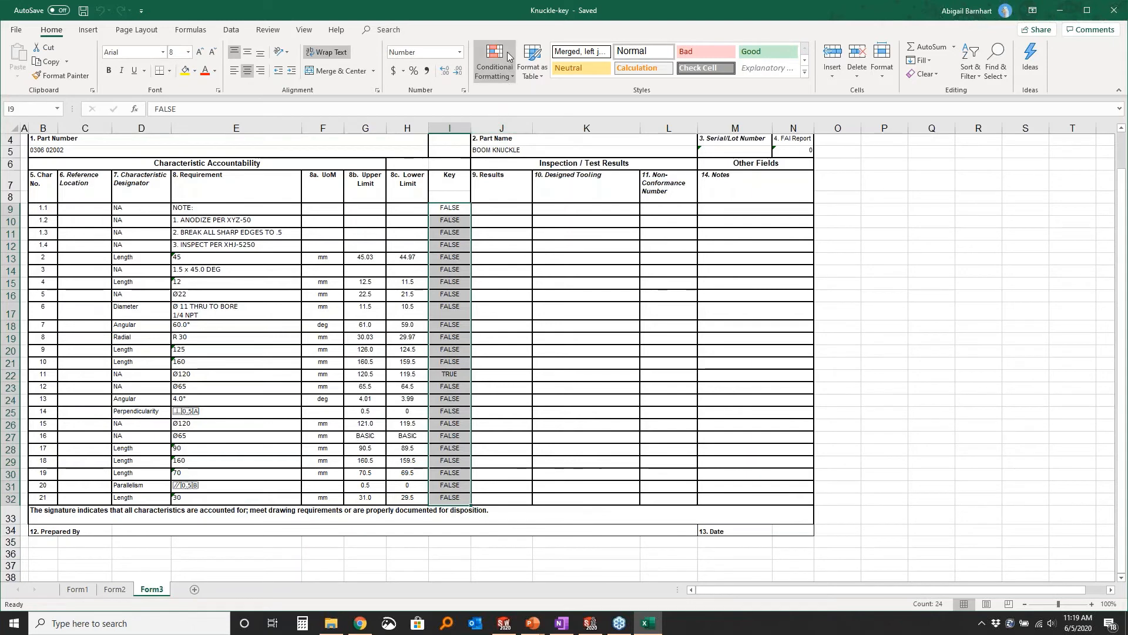
pyautogui.click(509, 72)
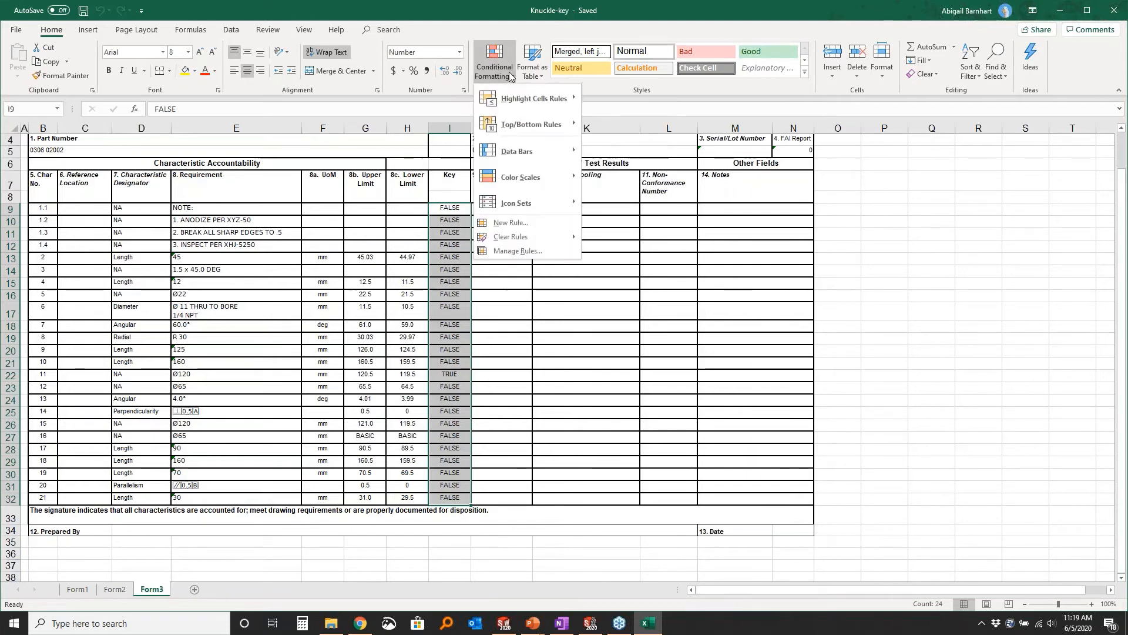
pyautogui.click(509, 252)
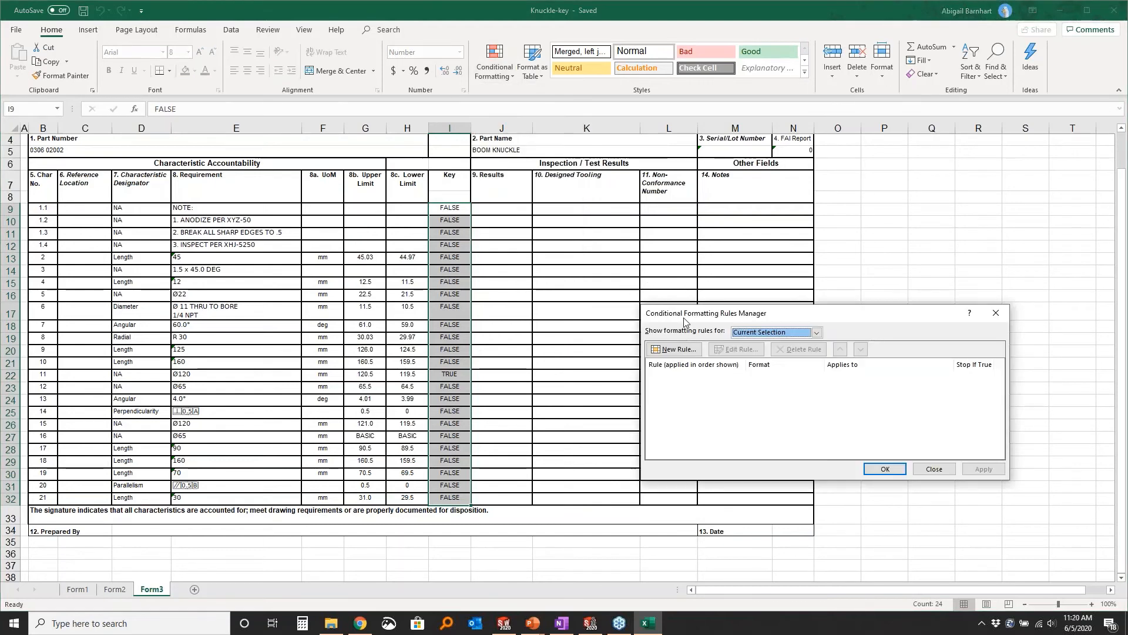
pyautogui.moveTo(684, 322); pyautogui.dragTo(574, 257)
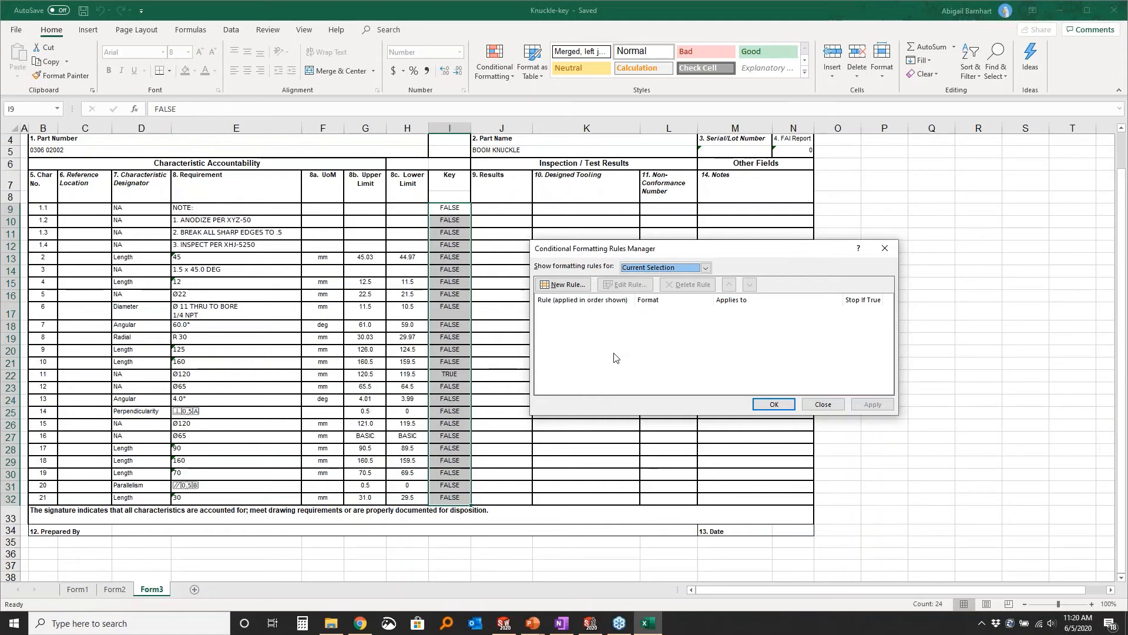
pyautogui.click(562, 286)
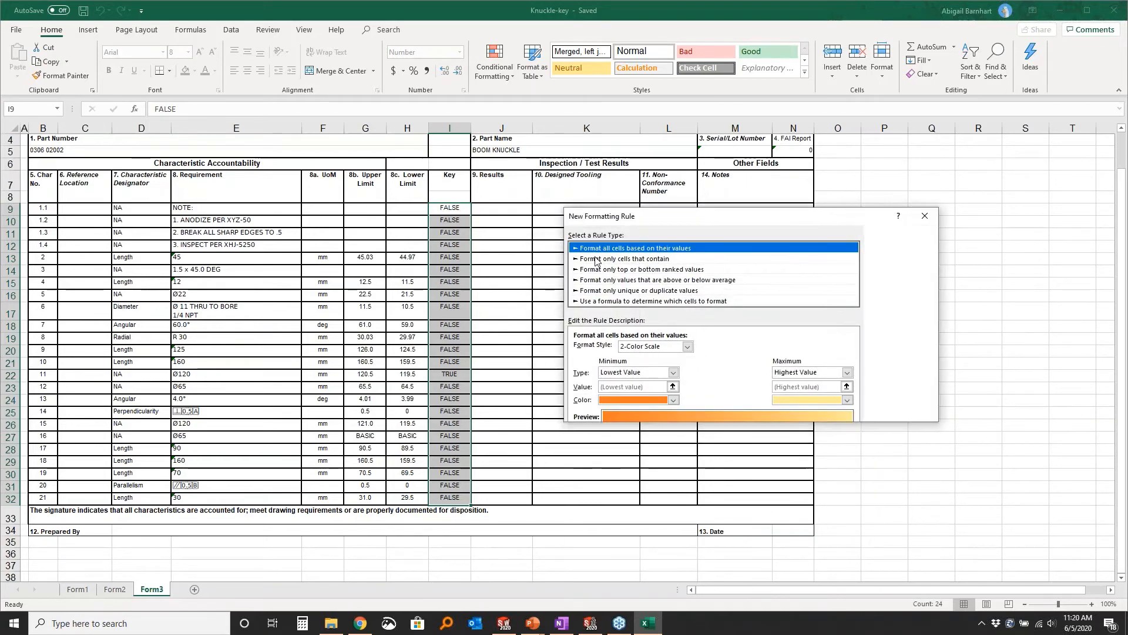
pyautogui.click(595, 260)
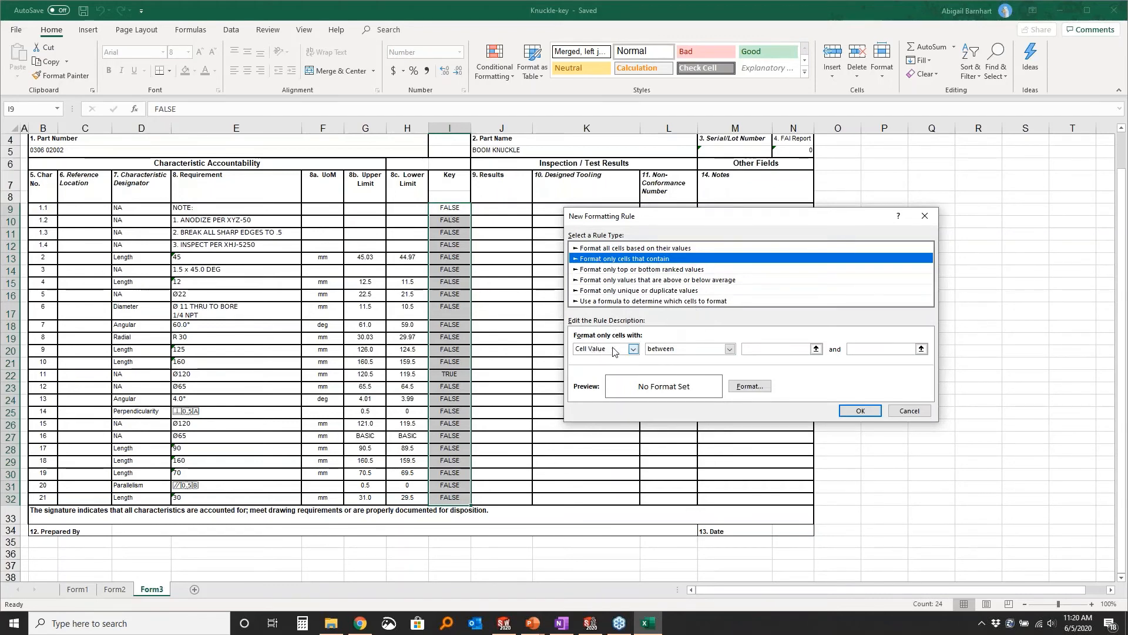
pyautogui.click(633, 349)
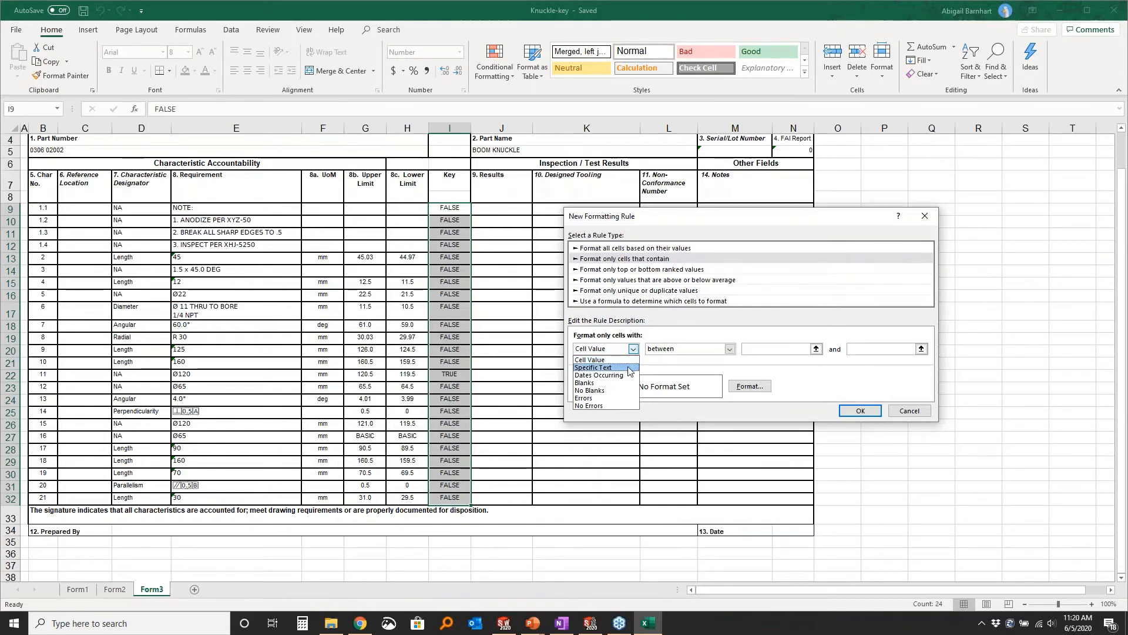
pyautogui.click(629, 368)
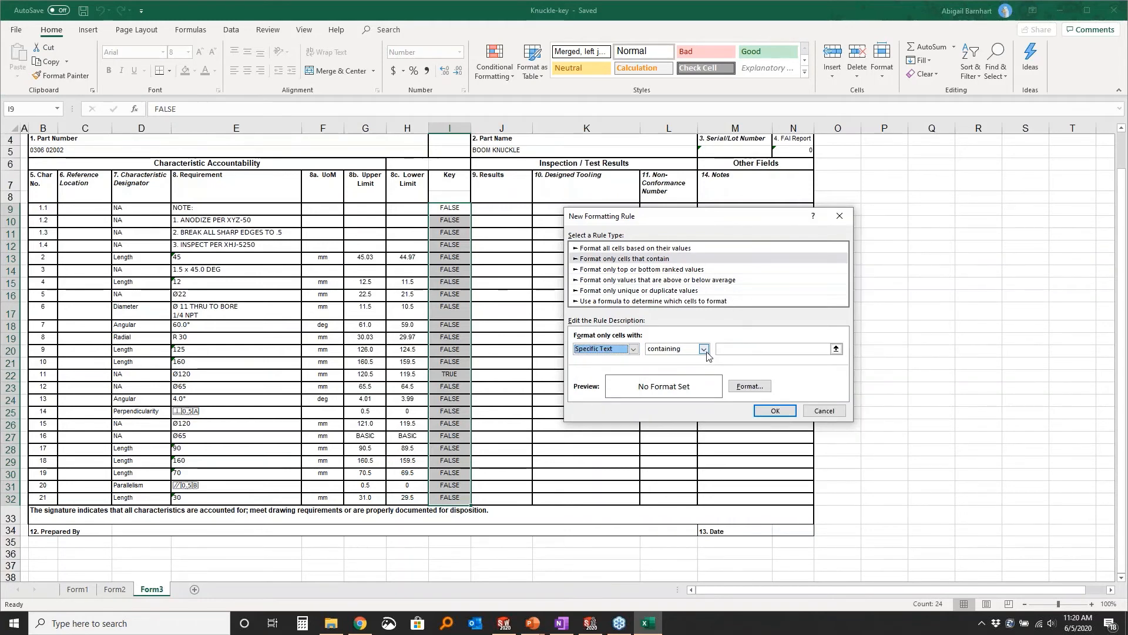
pyautogui.click(763, 352)
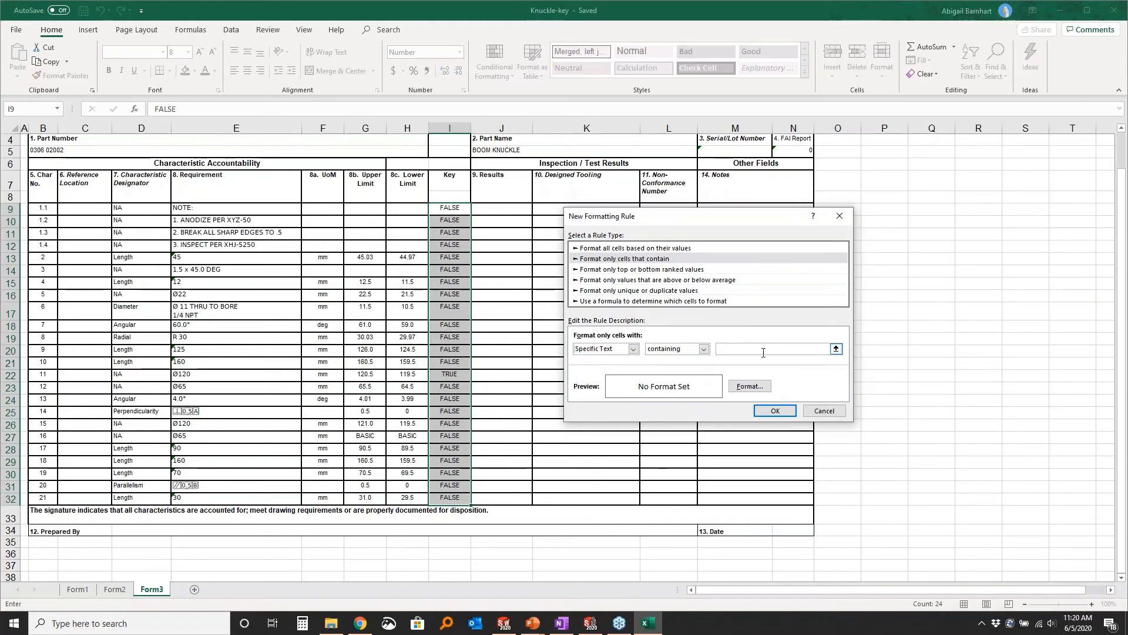
pyautogui.write('false')
# - Give the "false" rule a red font colour and apply it to the Key values
pyautogui.click(748, 386)
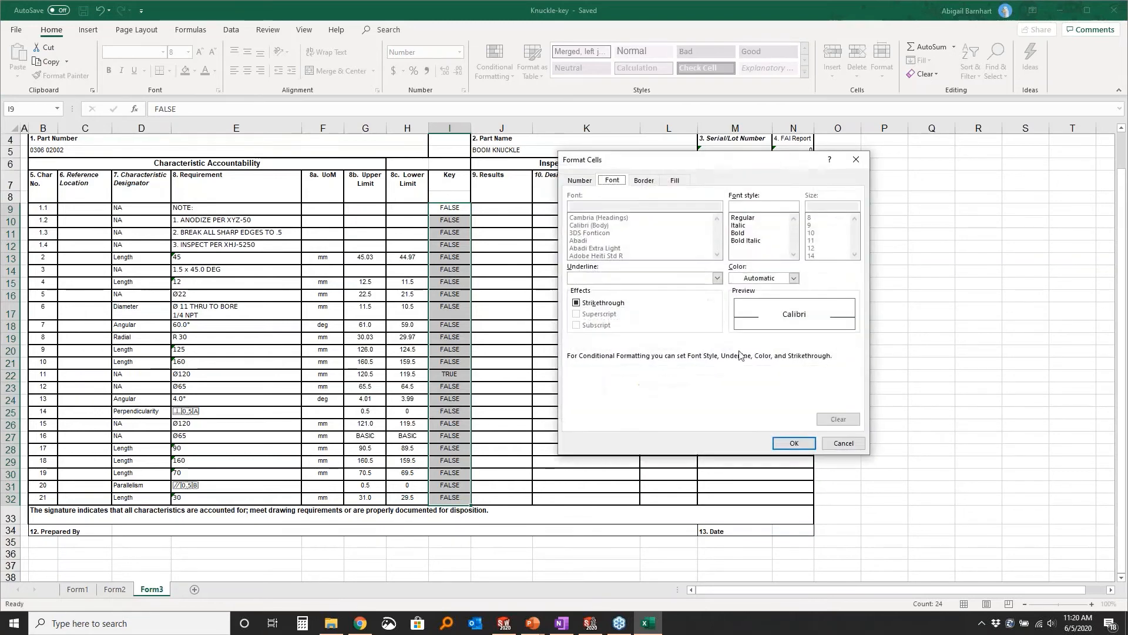
pyautogui.moveTo(677, 160); pyautogui.dragTo(420, 154)
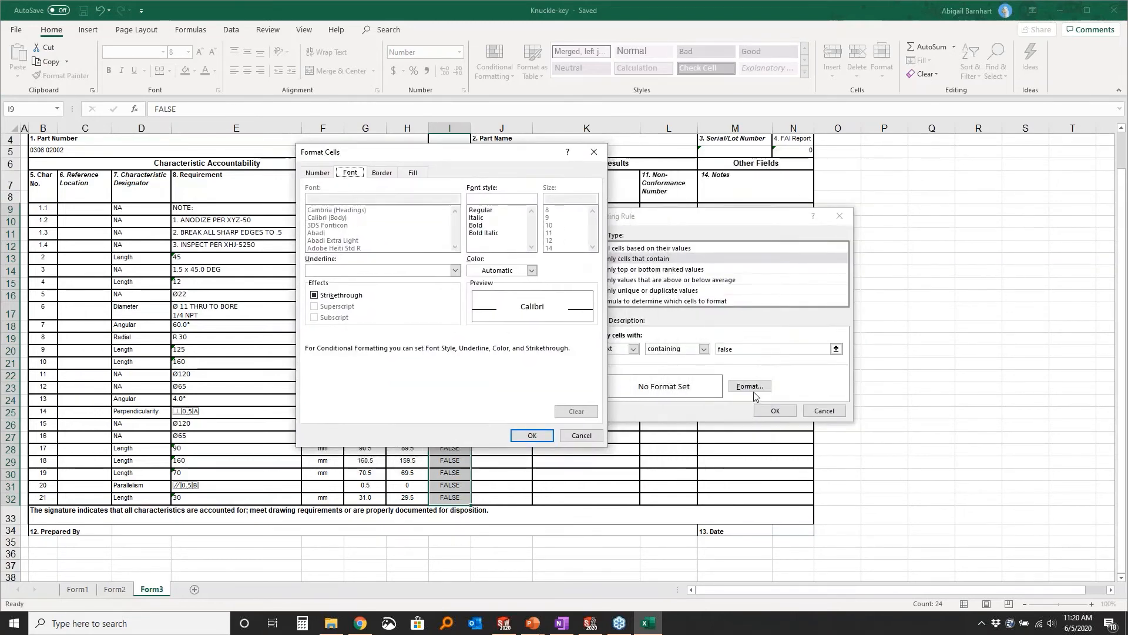
pyautogui.click(381, 173)
pyautogui.click(412, 173)
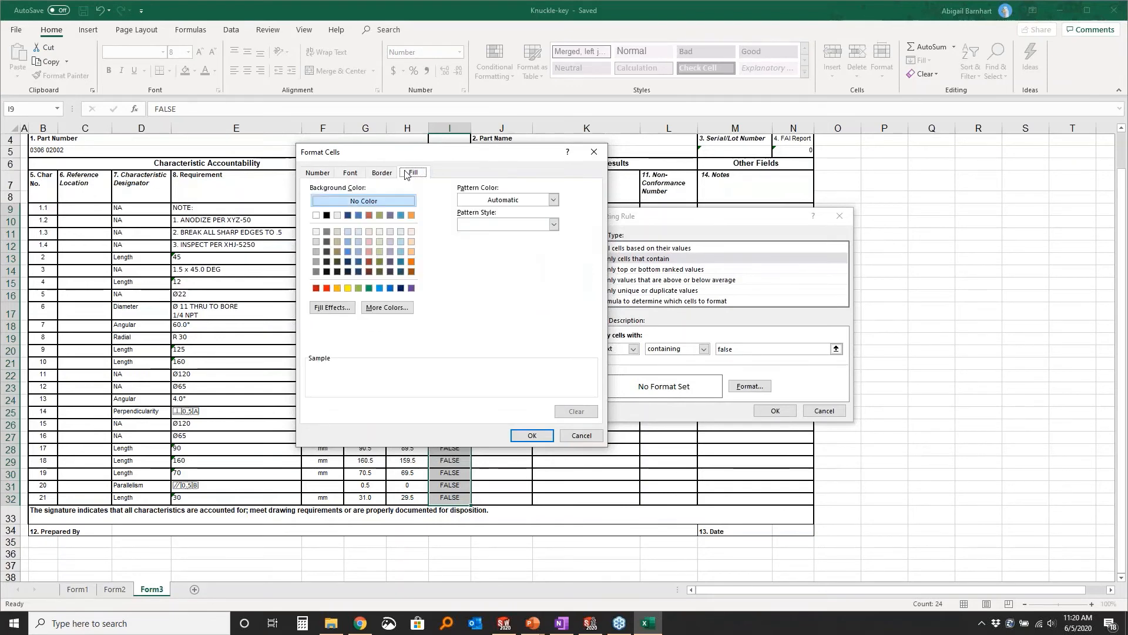
pyautogui.click(382, 173)
pyautogui.click(413, 173)
pyautogui.click(350, 173)
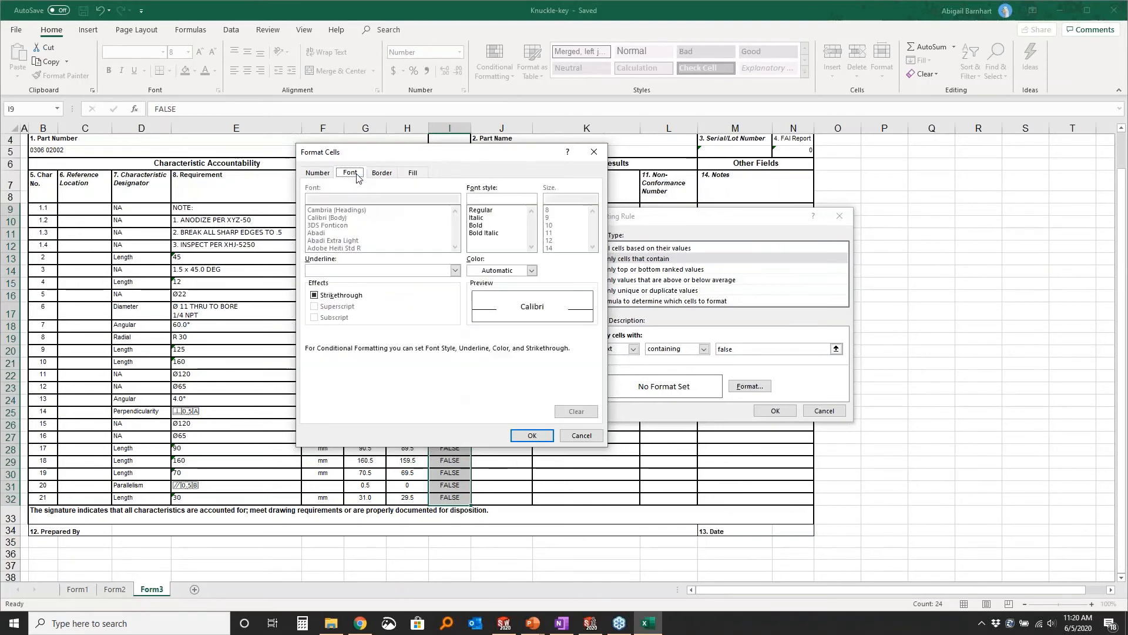
pyautogui.click(532, 270)
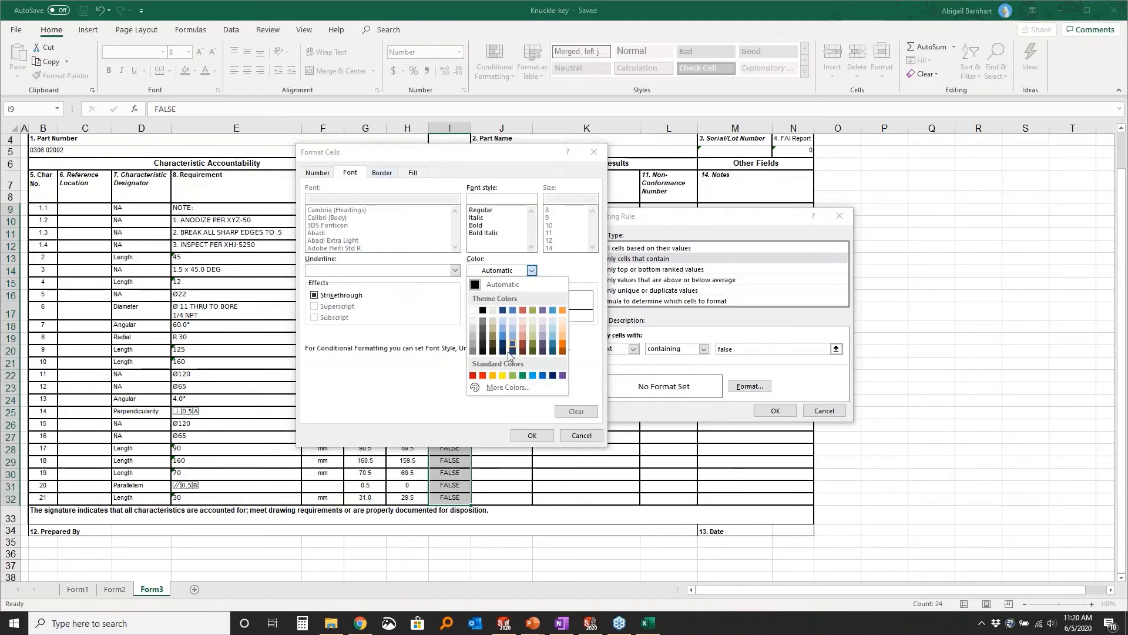
pyautogui.click(482, 376)
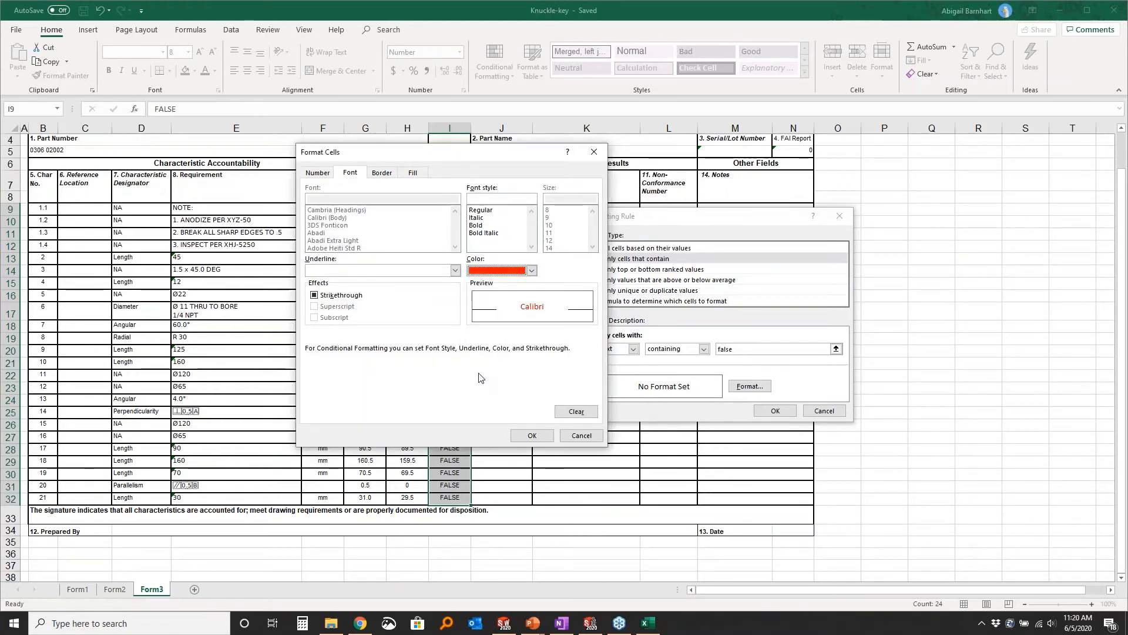
pyautogui.click(522, 435)
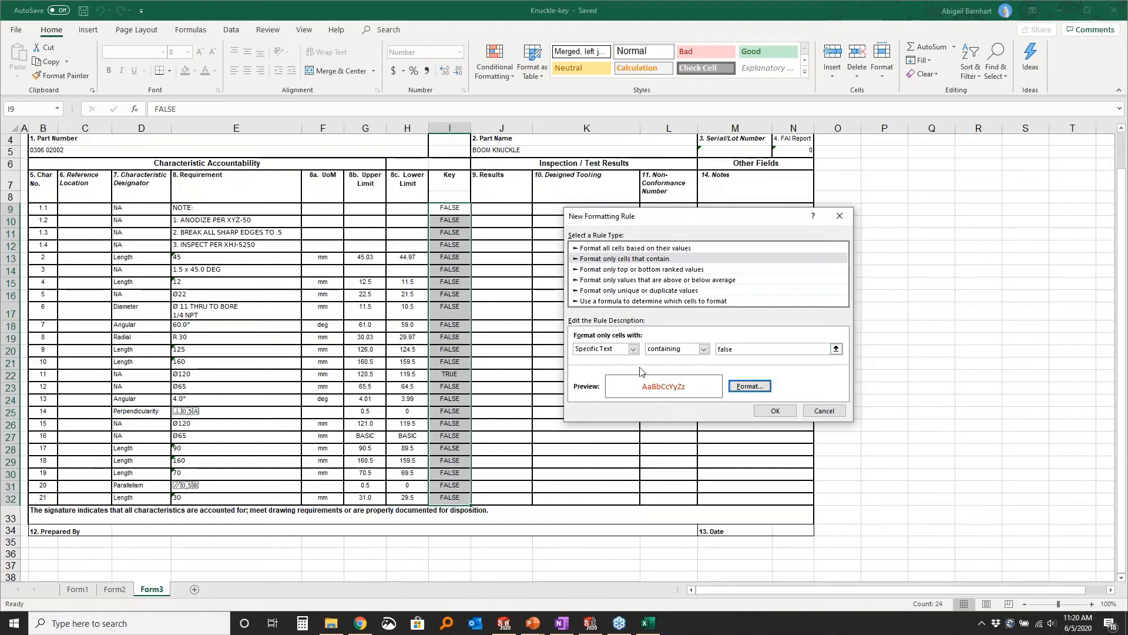
pyautogui.click(775, 410)
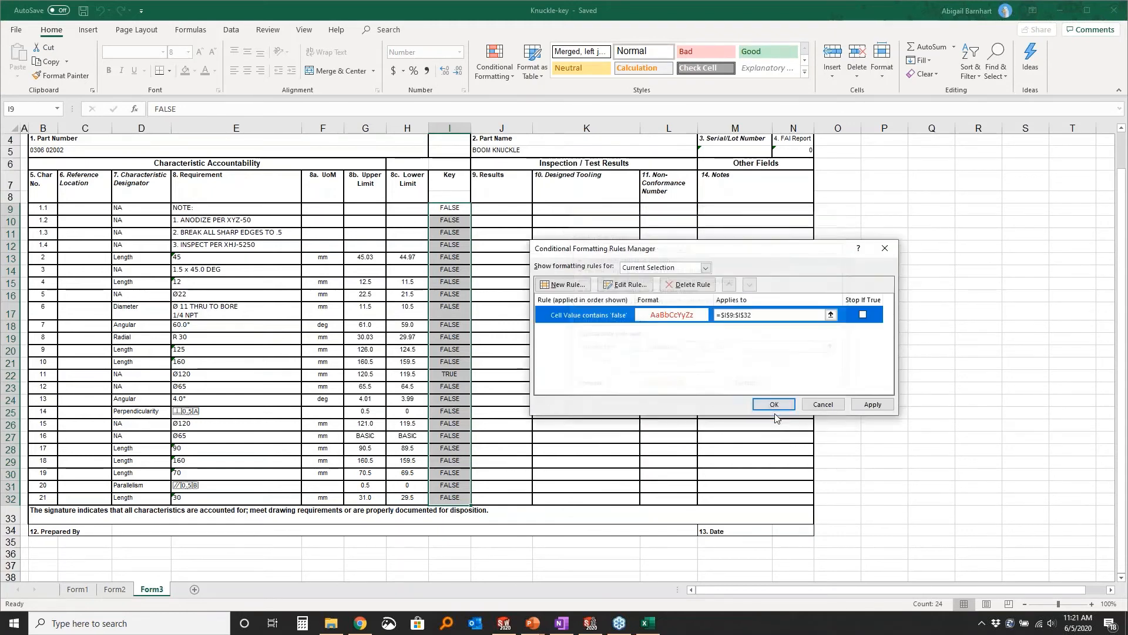
pyautogui.click(873, 404)
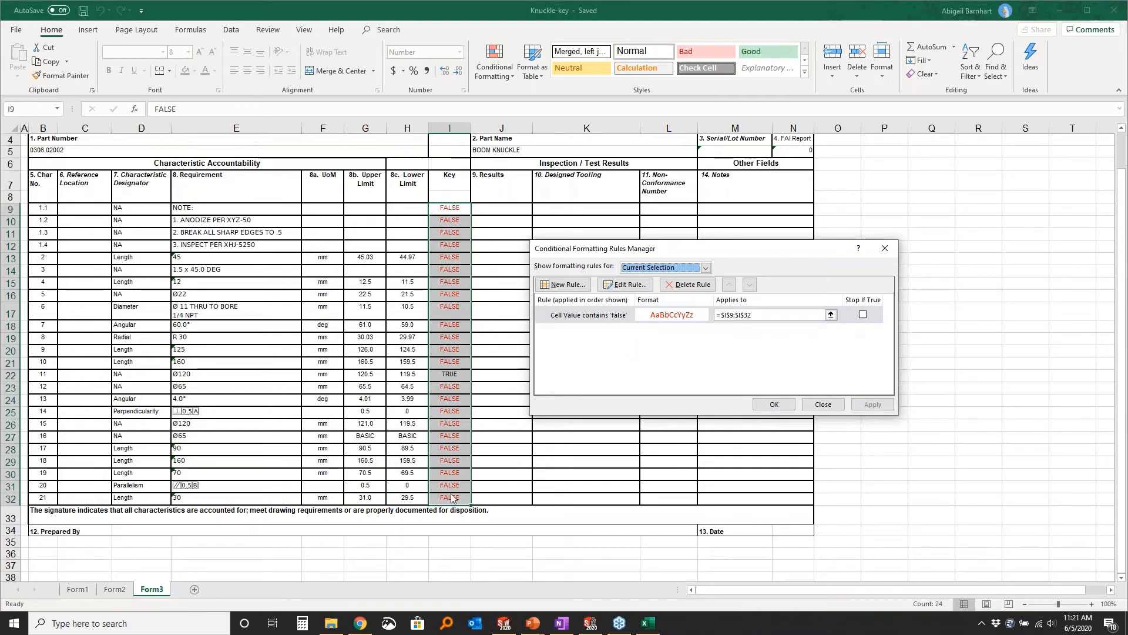
# - Add a second formatting rule for the same Key cells, matching specific text containing "true"
pyautogui.click(565, 284)
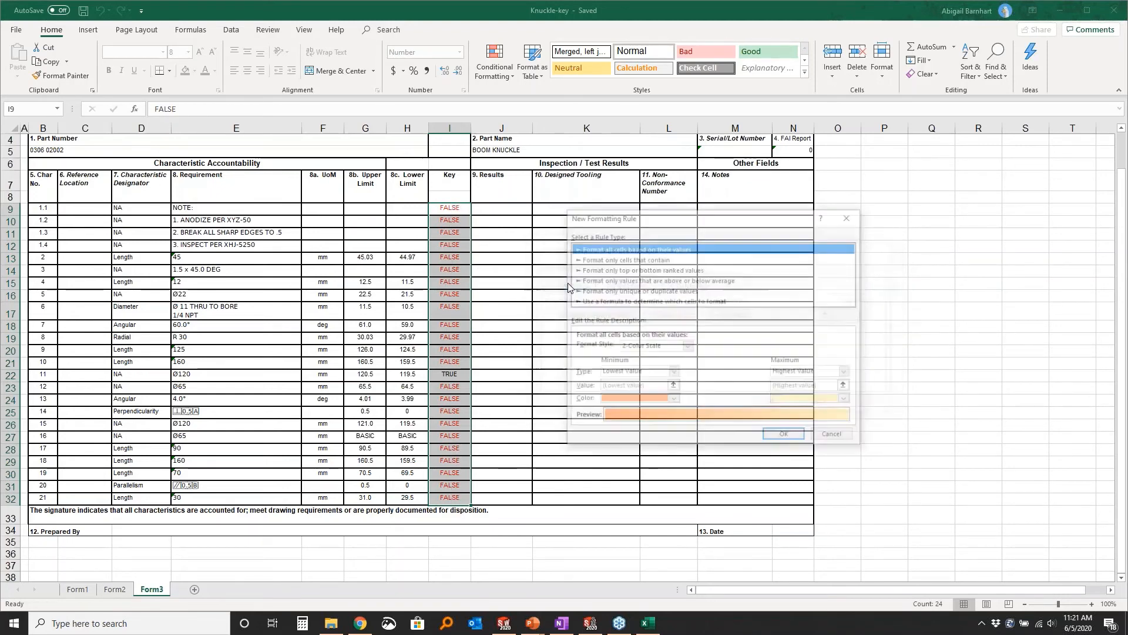
pyautogui.click(591, 261)
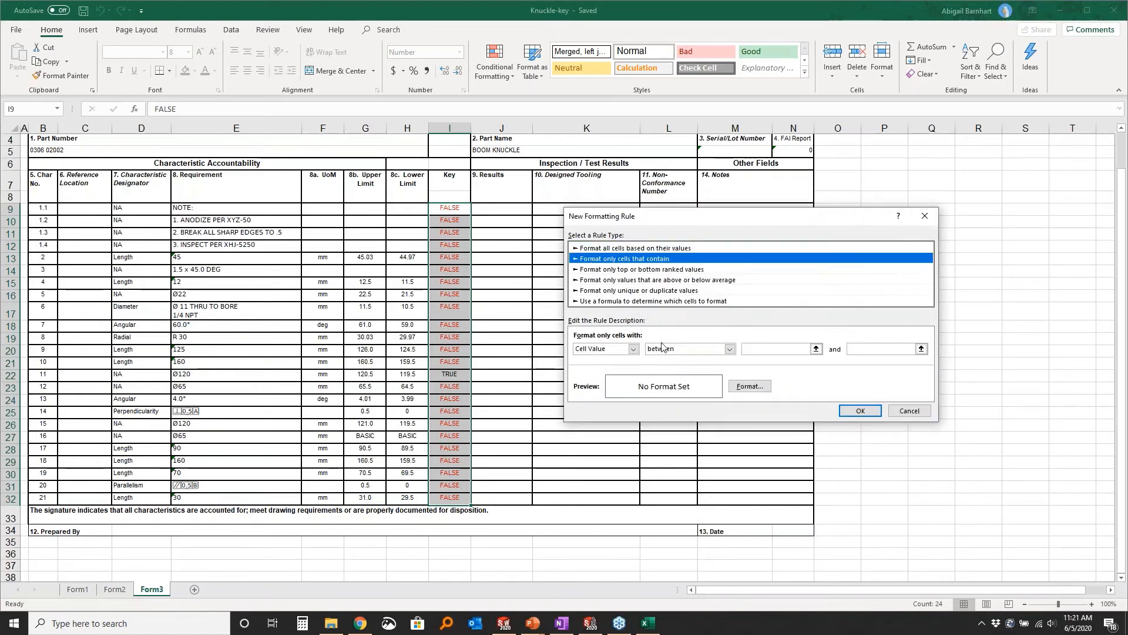
pyautogui.click(633, 349)
pyautogui.click(623, 368)
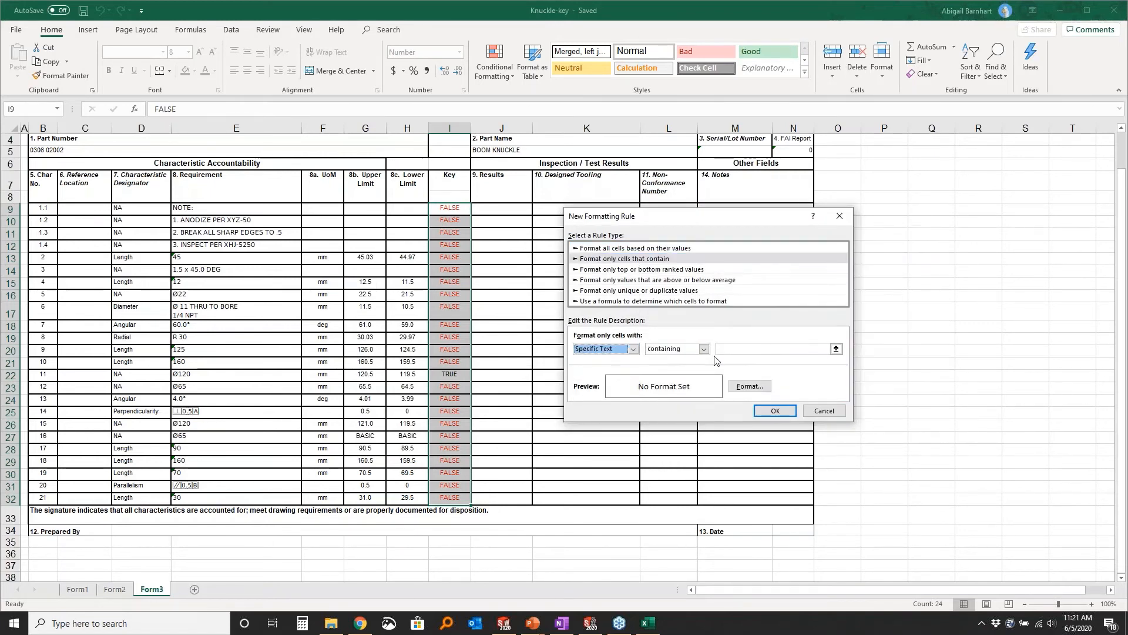
pyautogui.click(732, 348)
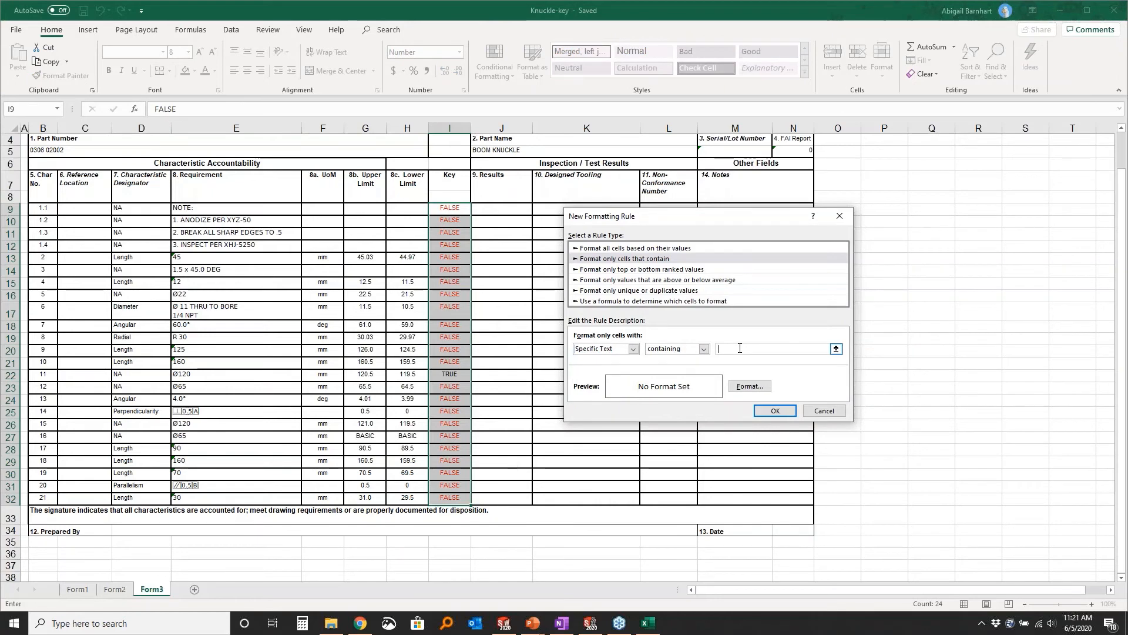
# - Set the "true" rule's font colour to green, apply it, and close the rules manager
pyautogui.click(742, 387)
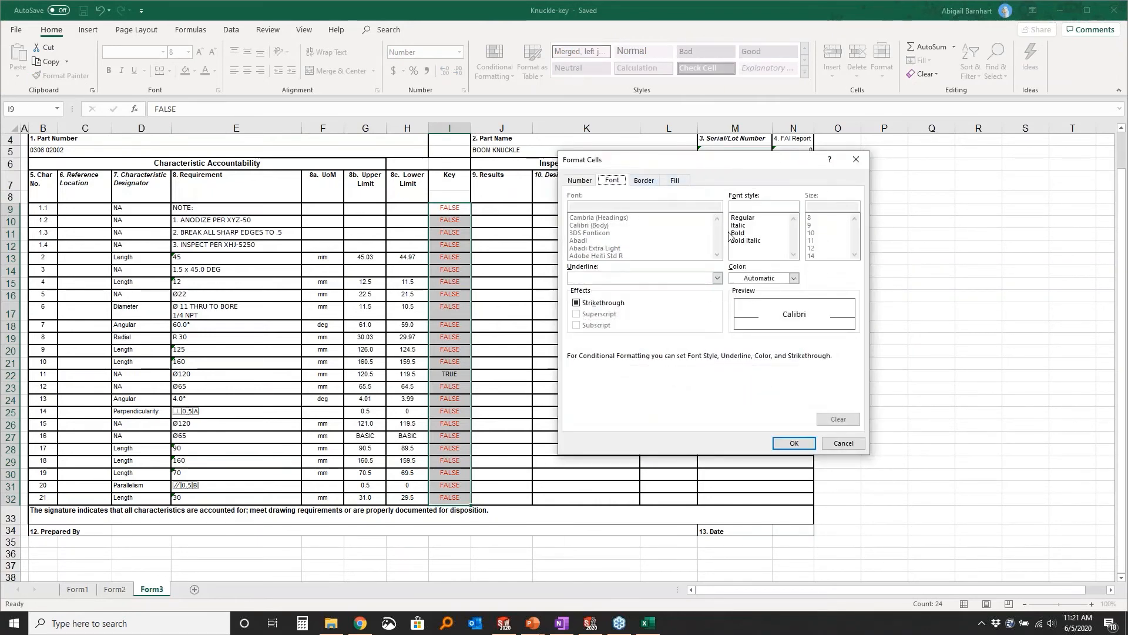
pyautogui.click(793, 278)
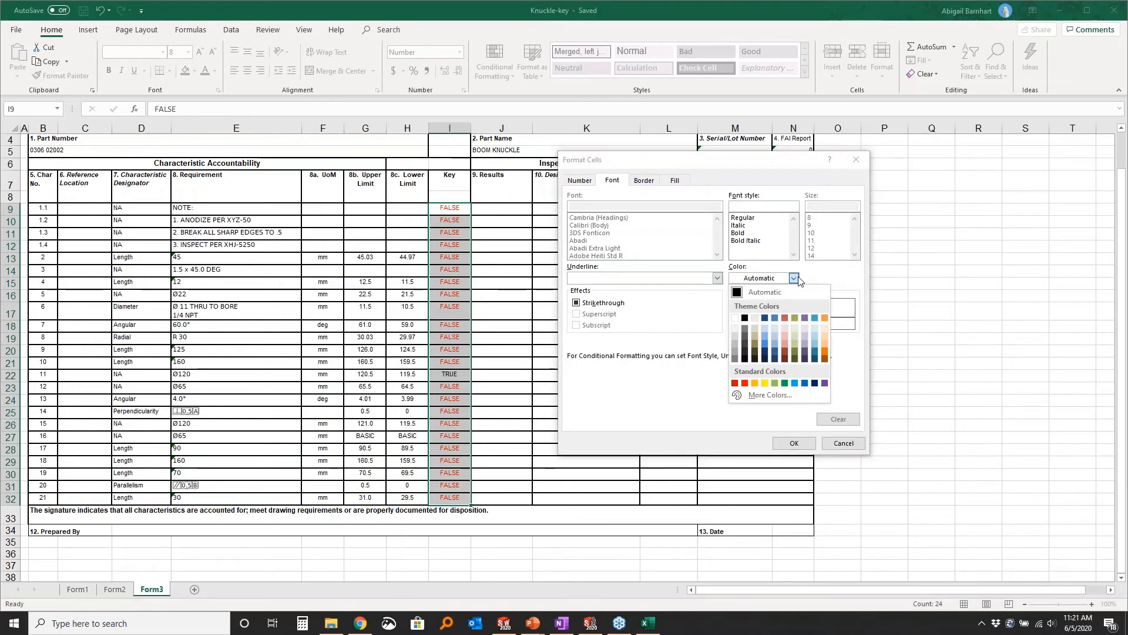
pyautogui.click(784, 383)
pyautogui.click(797, 443)
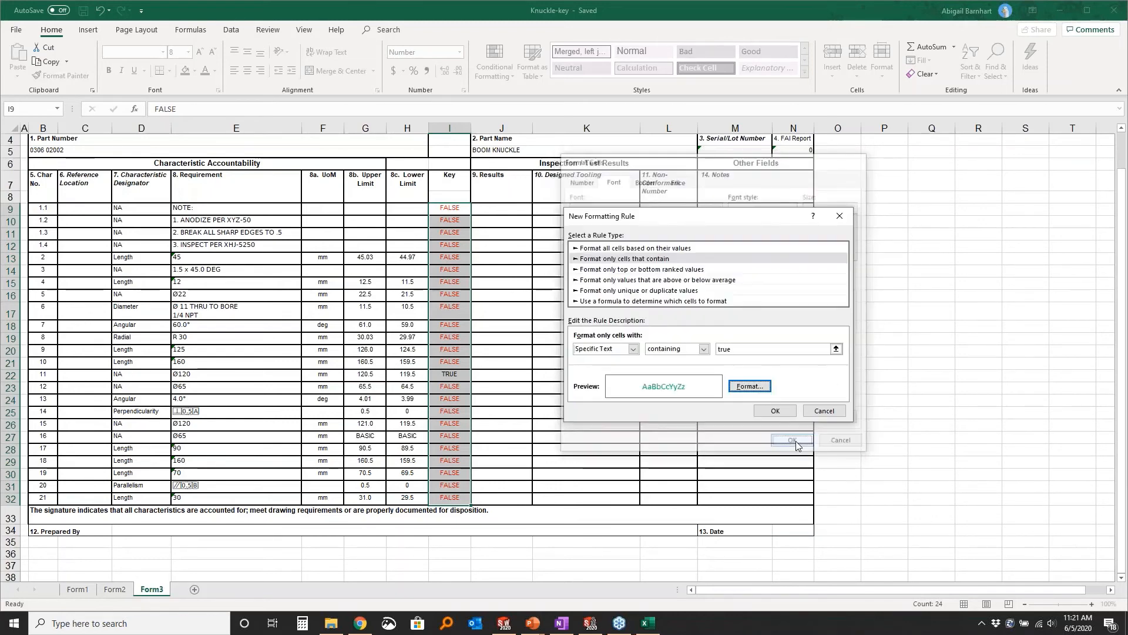
pyautogui.click(775, 411)
pyautogui.click(872, 404)
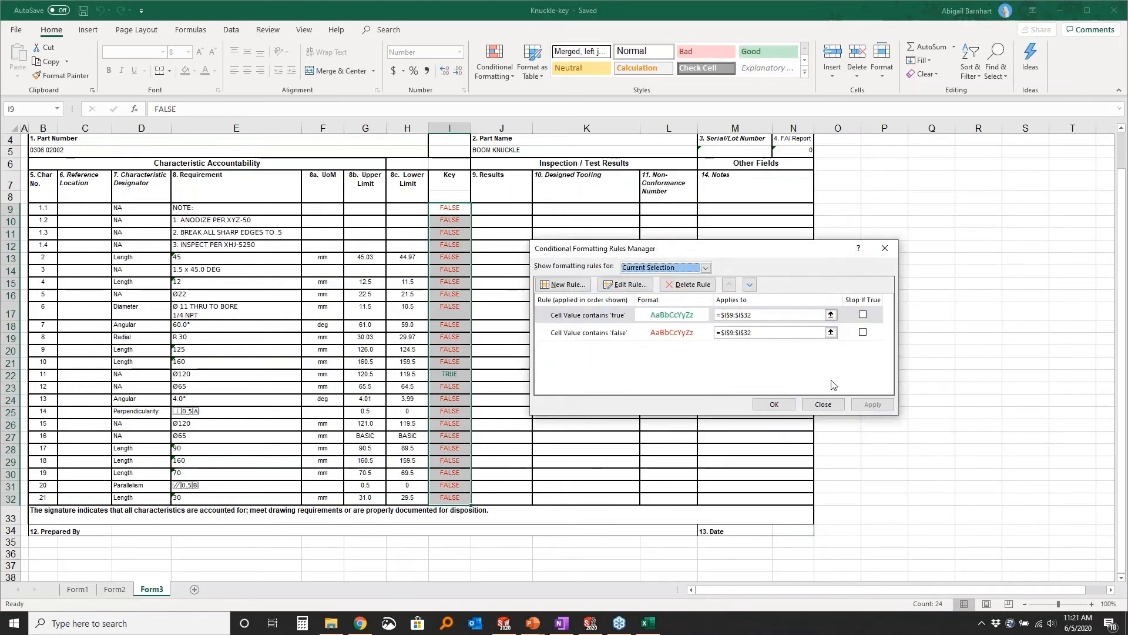
pyautogui.click(774, 404)
# - Insert a new column before the Results column on Form3 and head it "Key" in J7
pyautogui.click(475, 271)
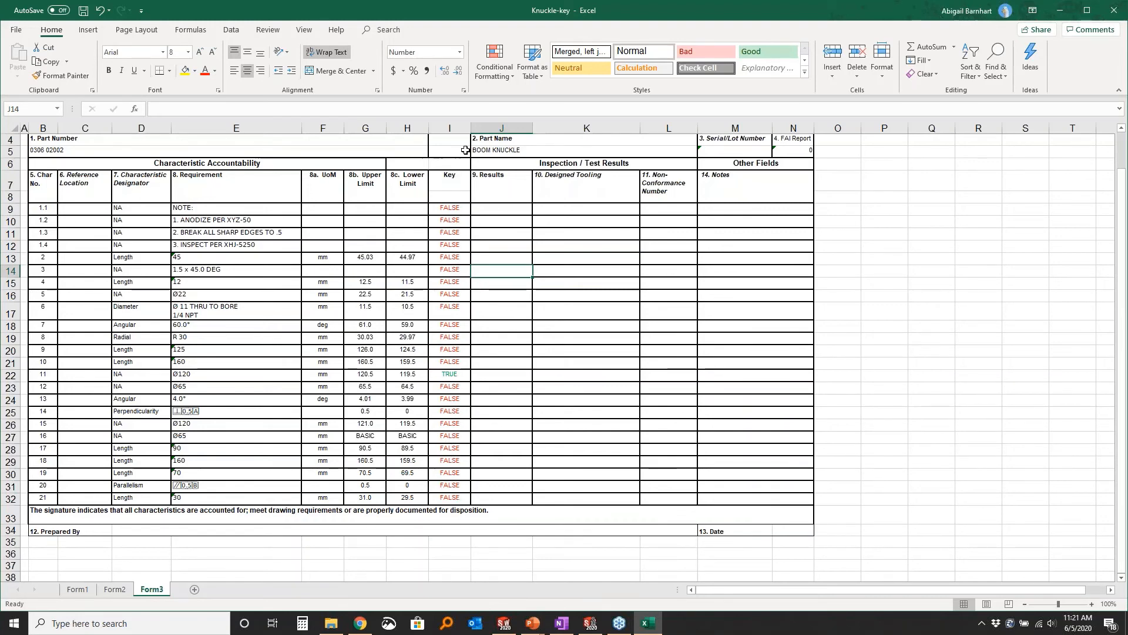
pyautogui.click(502, 128)
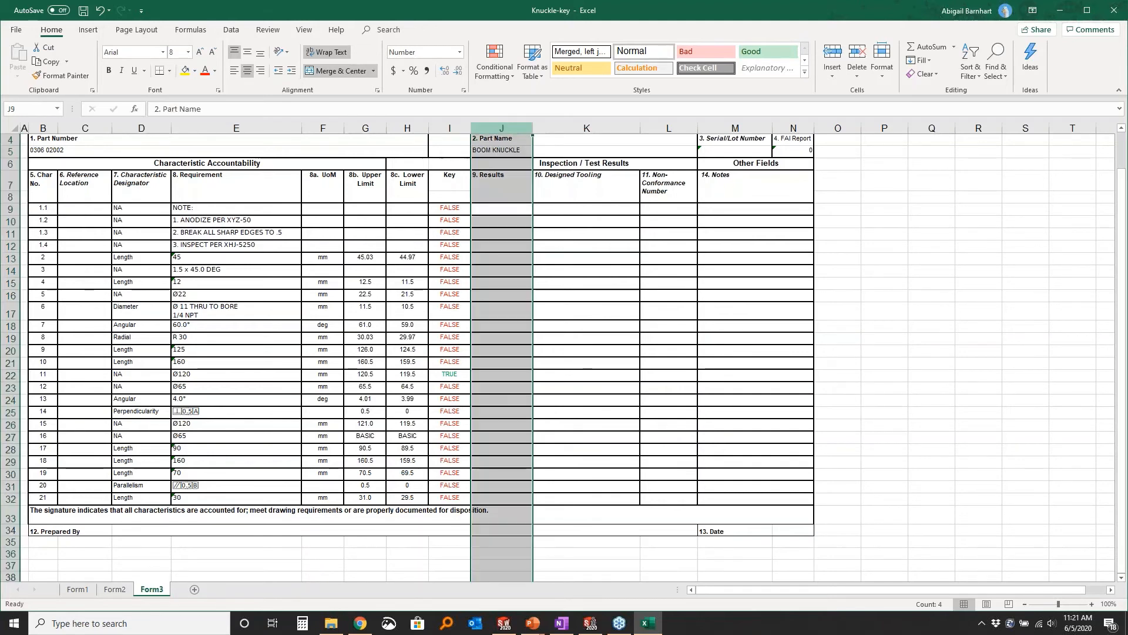
pyautogui.rightClick(502, 128)
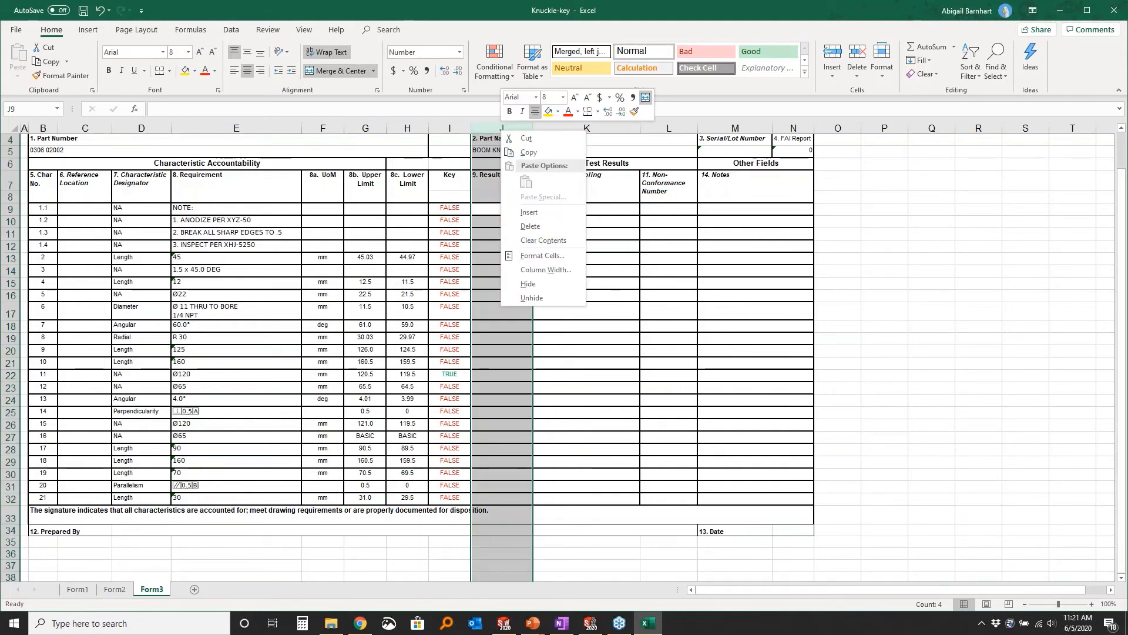
pyautogui.click(552, 213)
pyautogui.click(502, 184)
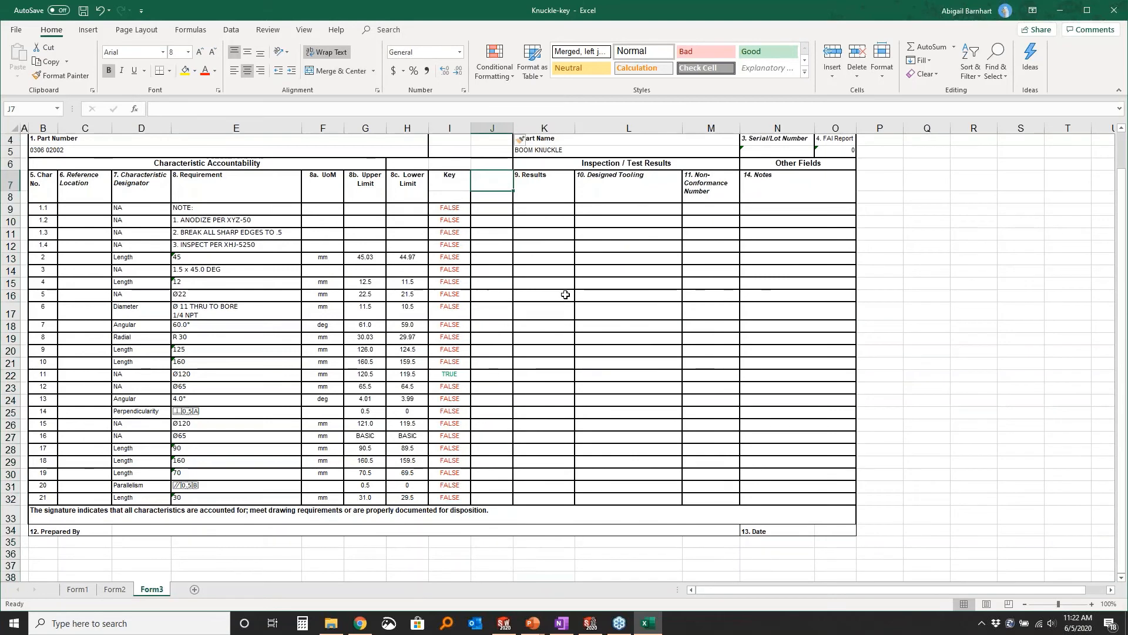
pyautogui.write('K')
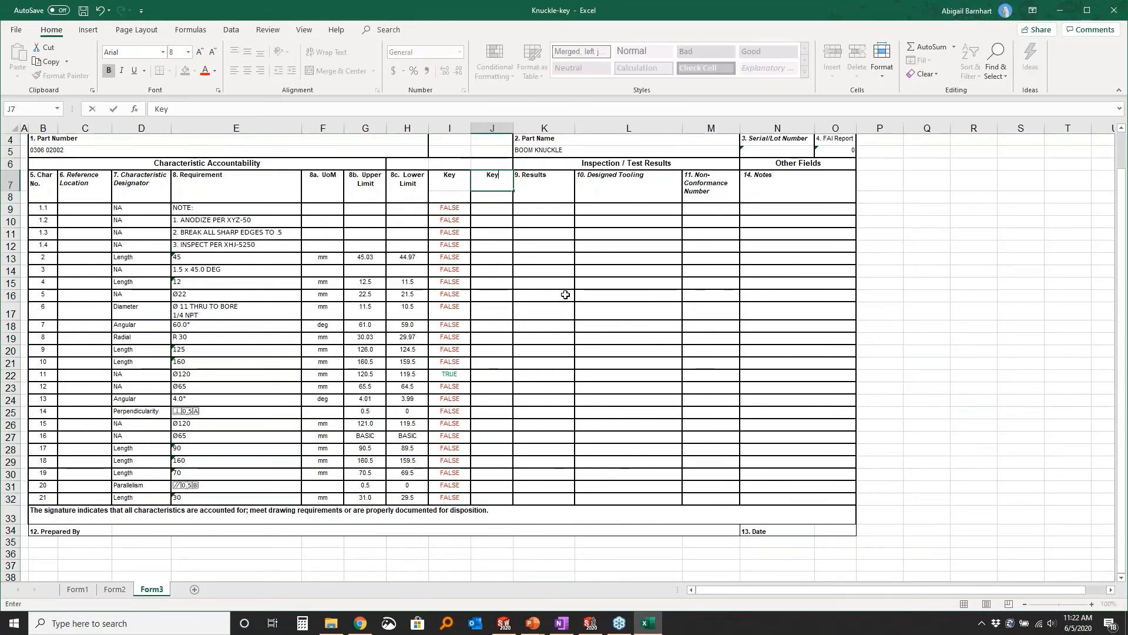
pyautogui.write('ey')
# - Enter the formula =IF(I9=true, "X", "") in J9 of the new Key column
pyautogui.click(497, 207)
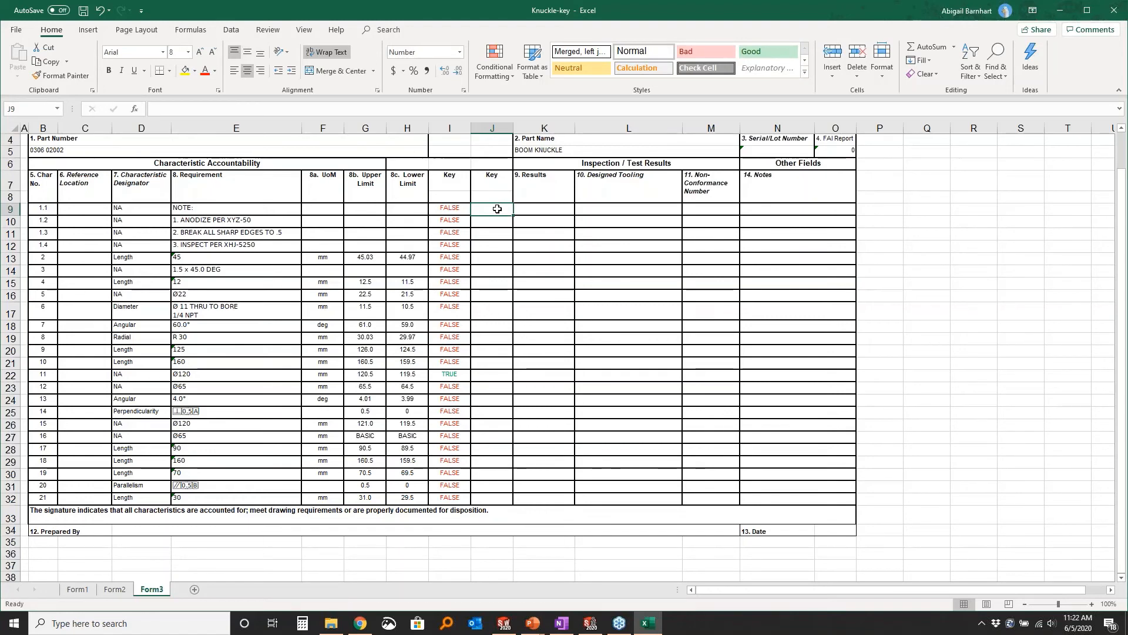
pyautogui.click(242, 110)
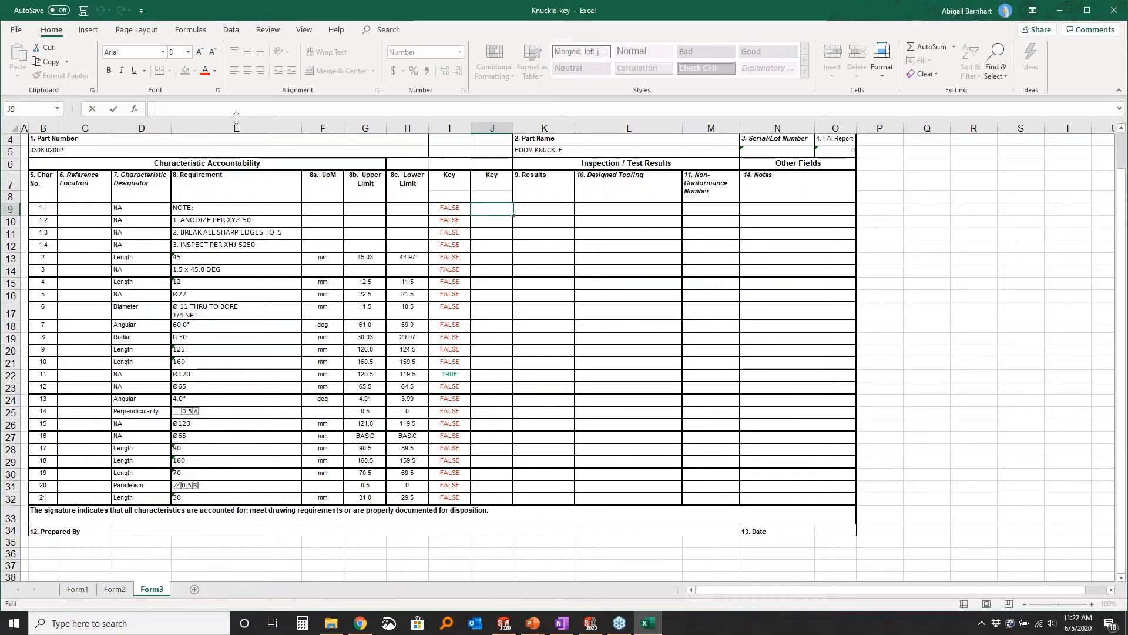
pyautogui.write('=IF')
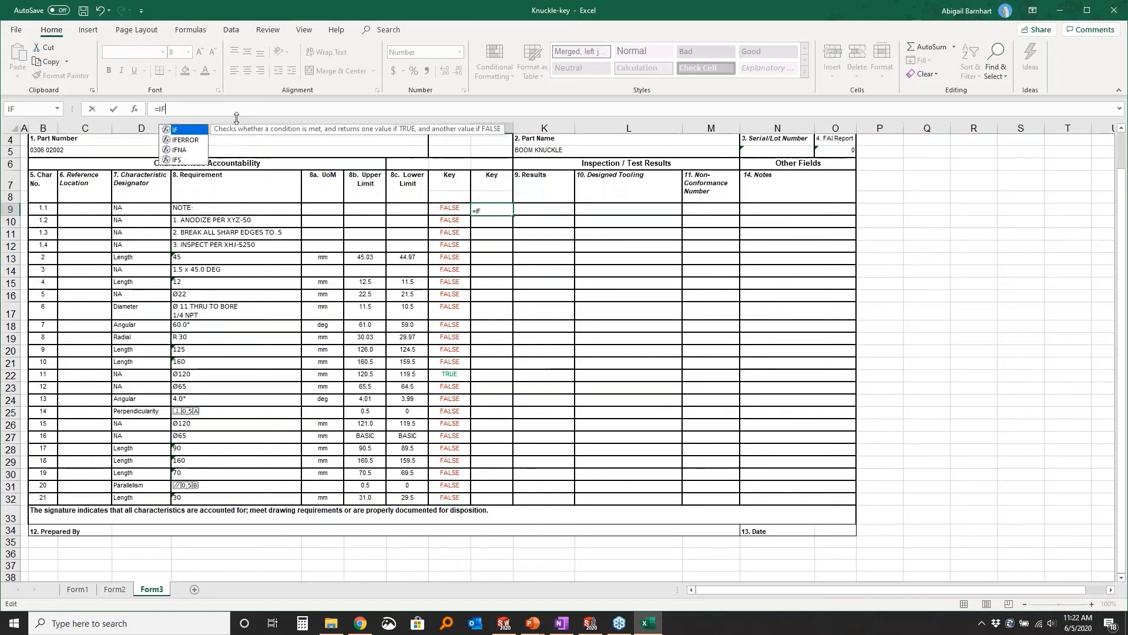
pyautogui.write('(')
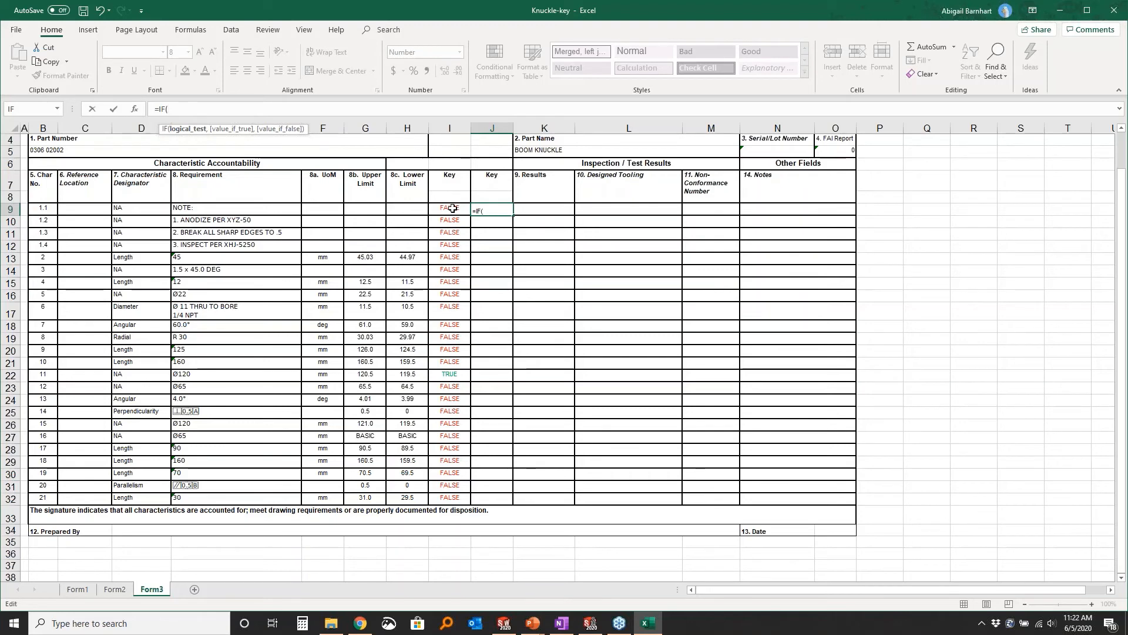
pyautogui.click(451, 208)
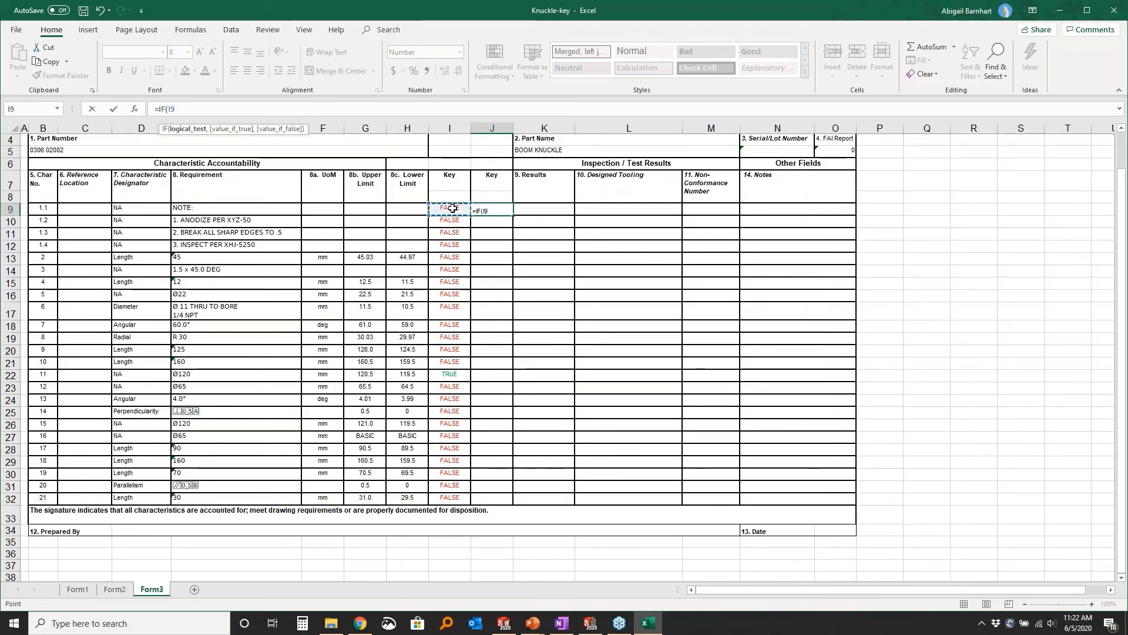
pyautogui.click(216, 108)
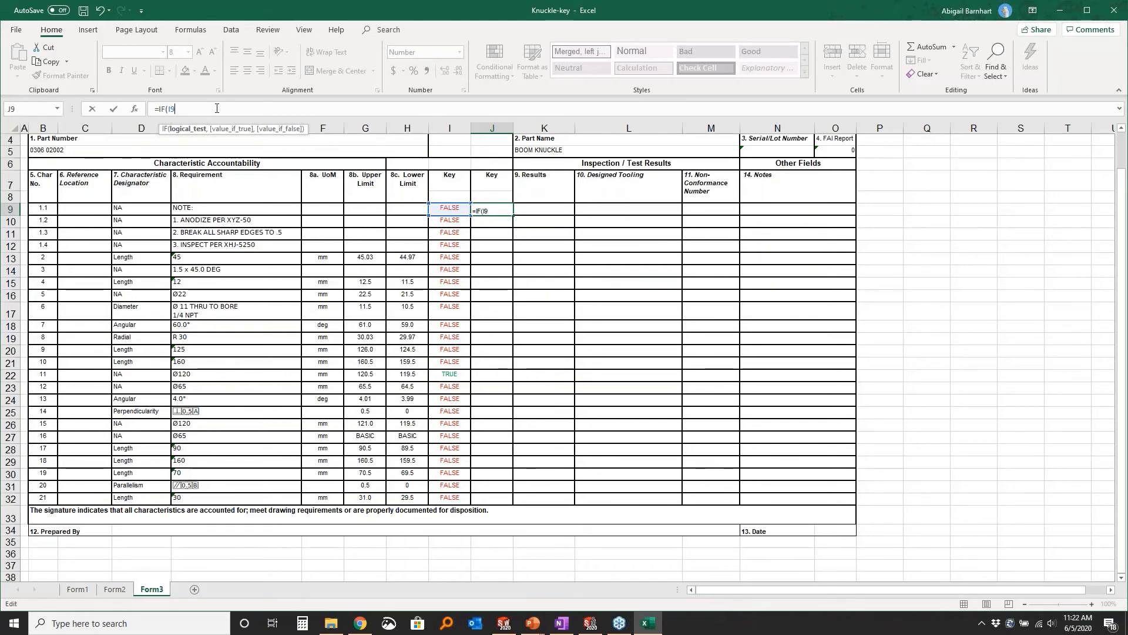
pyautogui.write('=true')
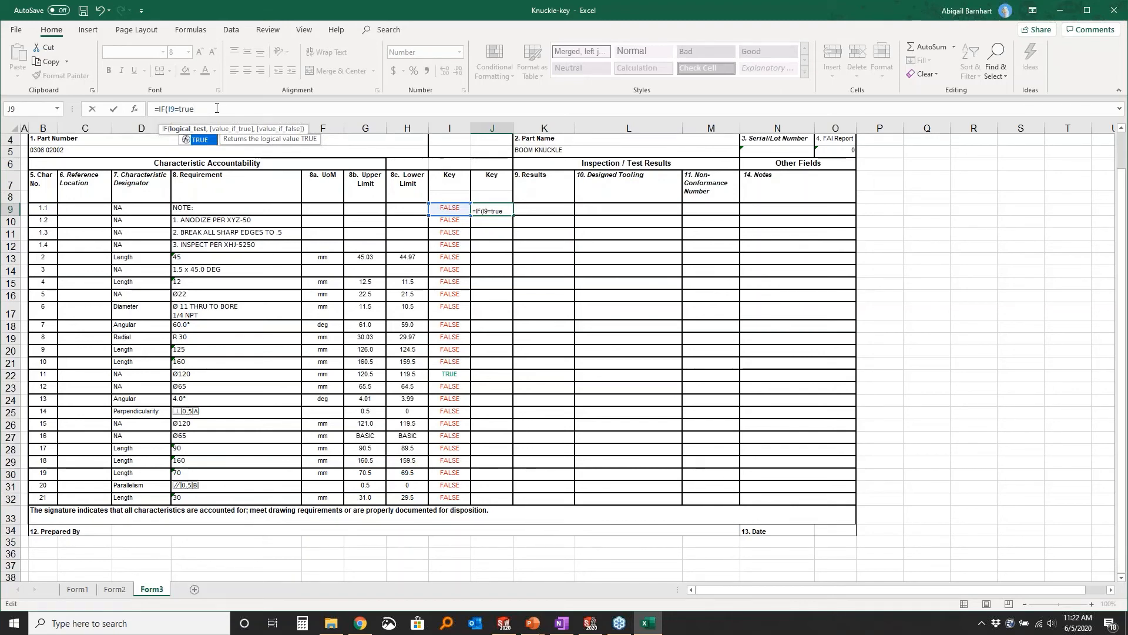
pyautogui.write(',')
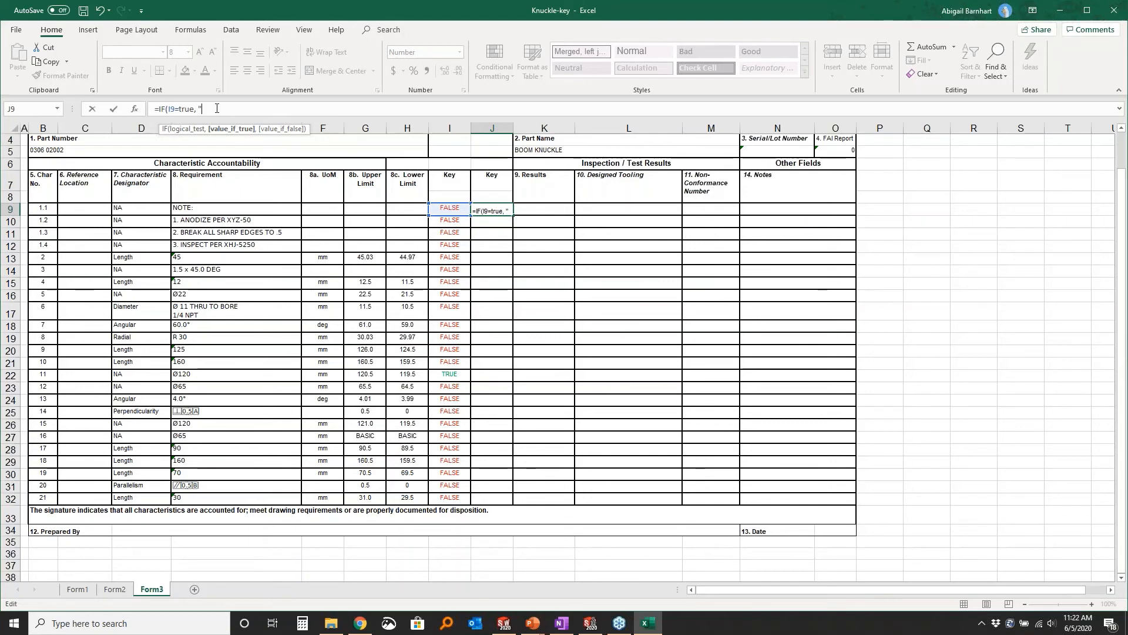
pyautogui.write('X"')
pyautogui.write(',')
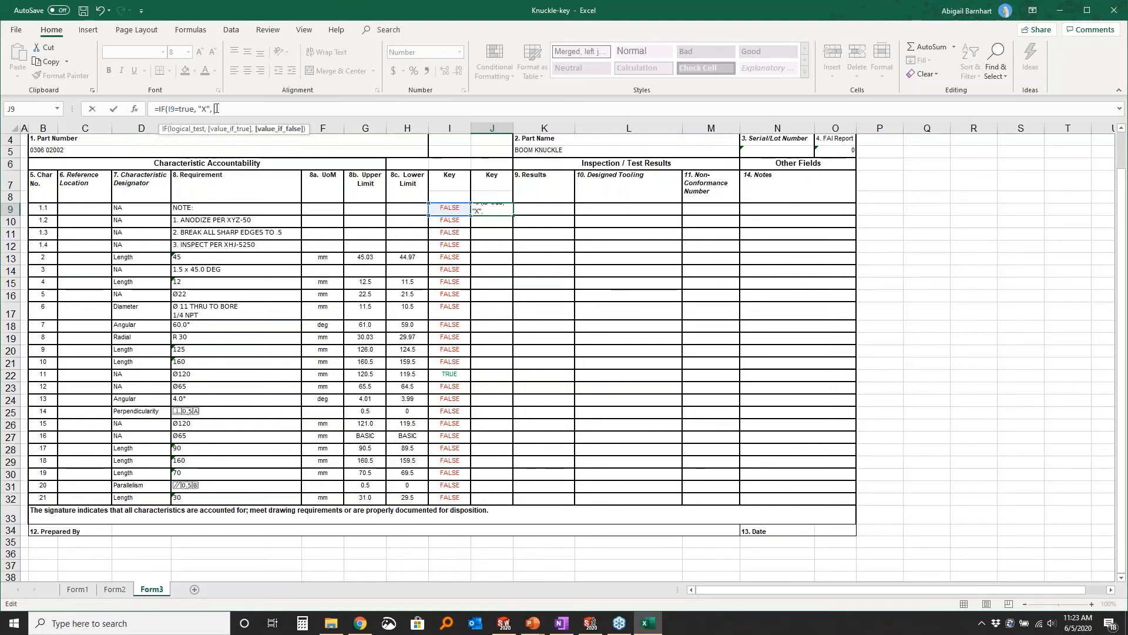
pyautogui.write(' ""')
pyautogui.write(')')
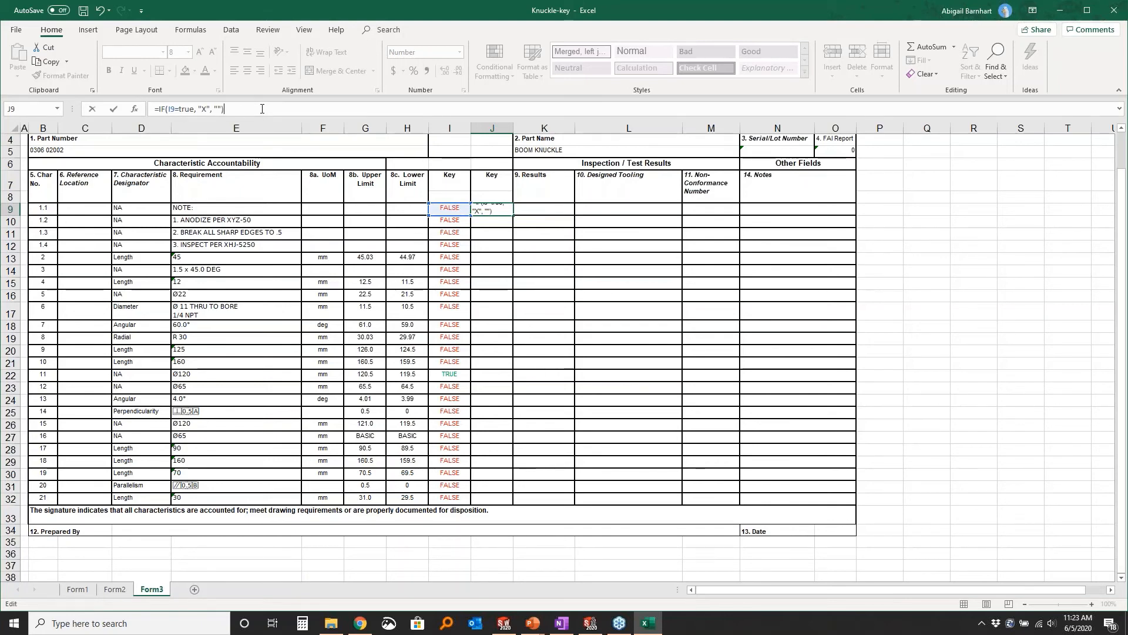
pyautogui.press('Return')
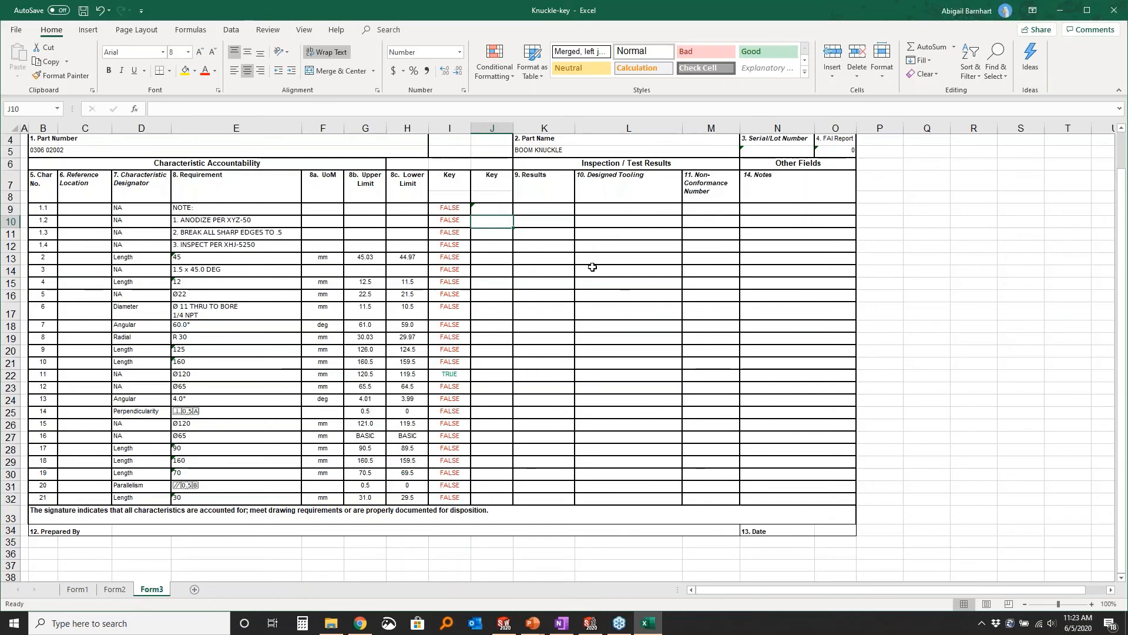
# - Fill the J9 formula down the new Key column through J32 and check the result for characteristic 11
pyautogui.click(501, 209)
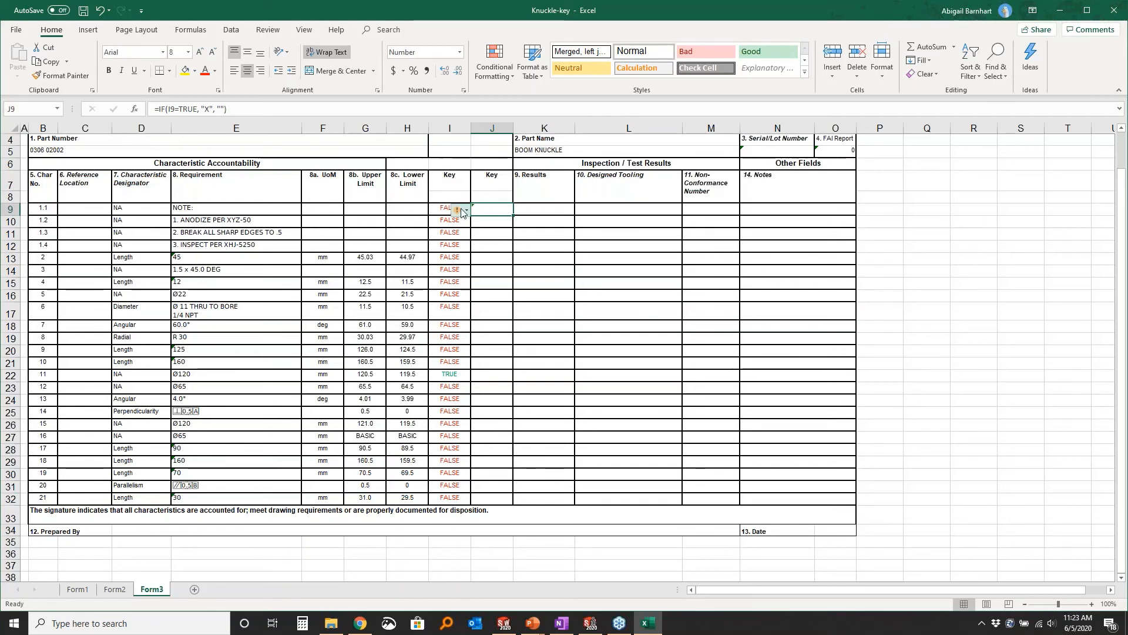
pyautogui.moveTo(515, 218); pyautogui.dragTo(521, 505)
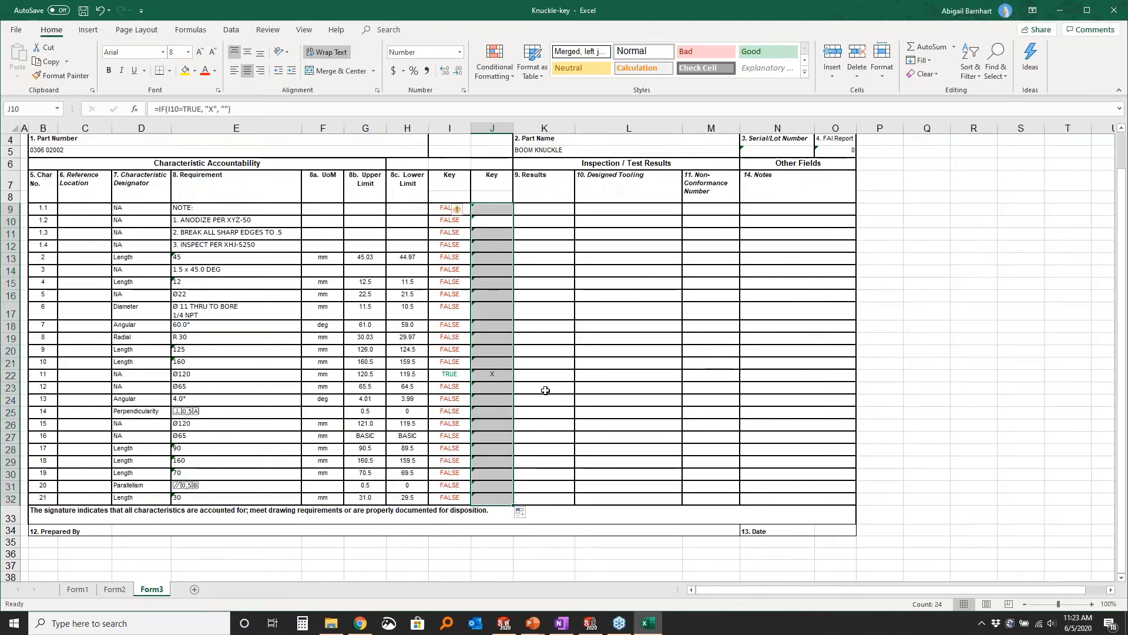
pyautogui.click(507, 377)
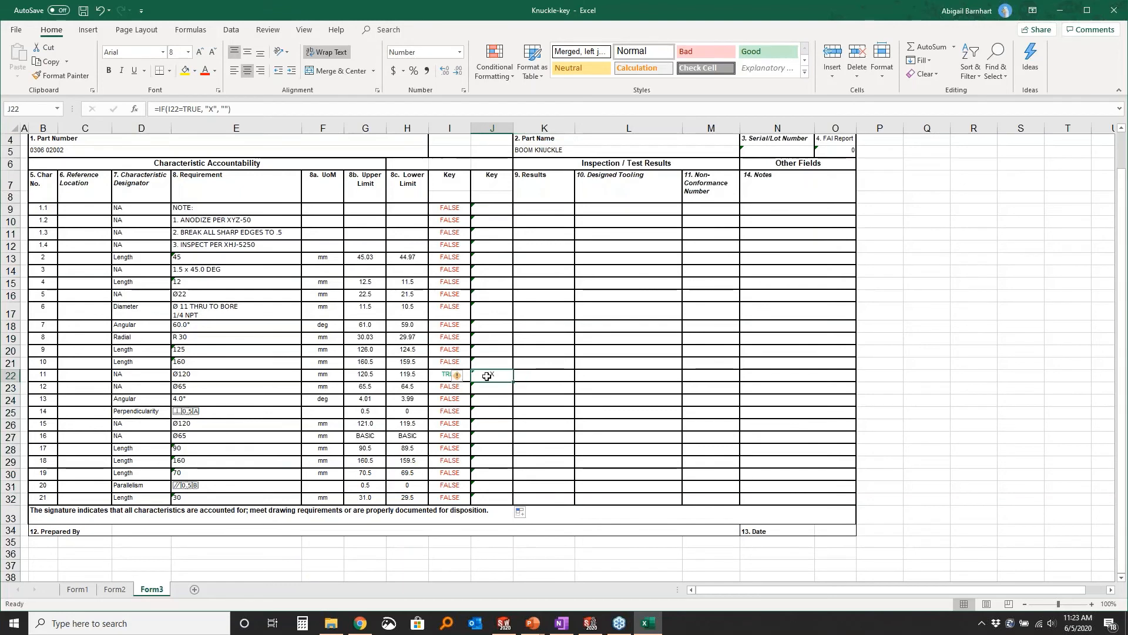
pyautogui.click(439, 375)
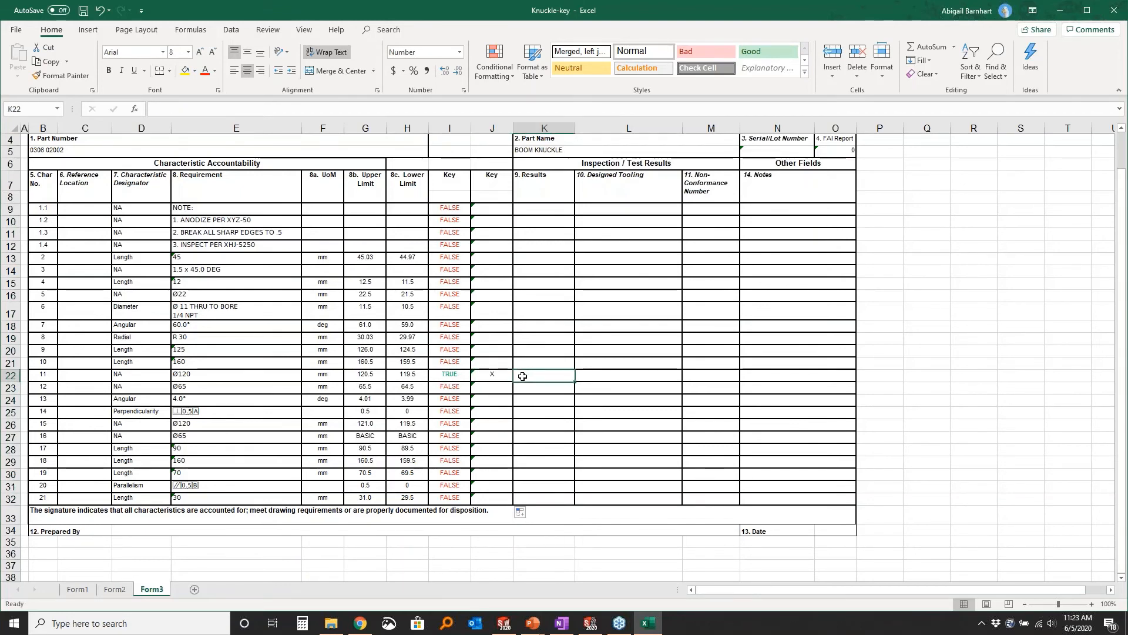
# - Hide the original Key column I on Form3
pyautogui.click(450, 128)
pyautogui.rightClick(464, 128)
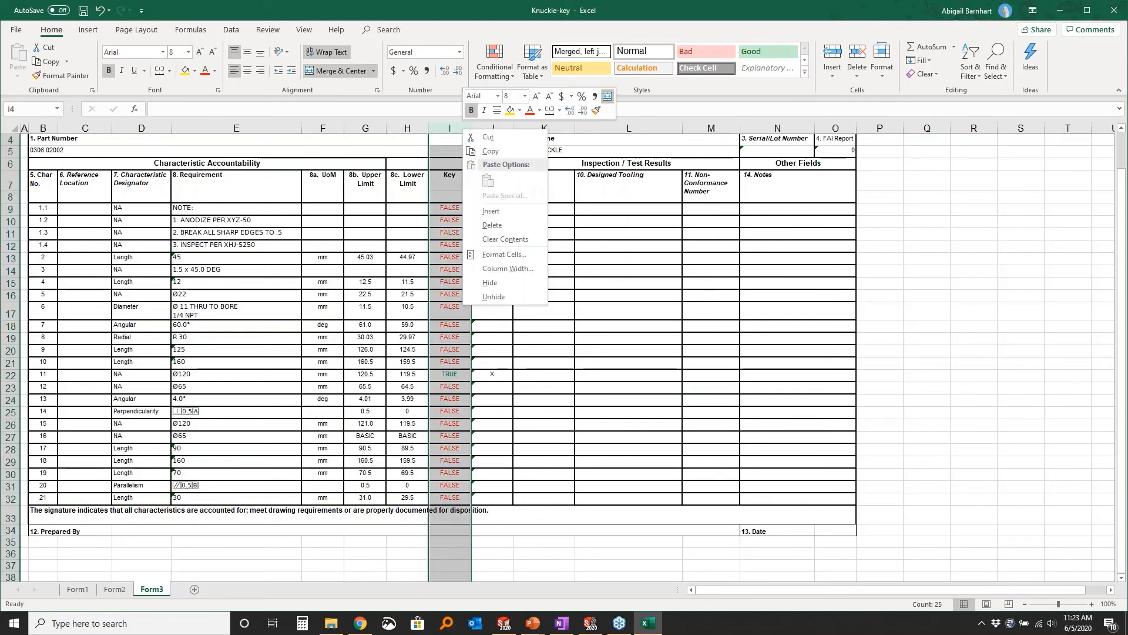
pyautogui.click(482, 288)
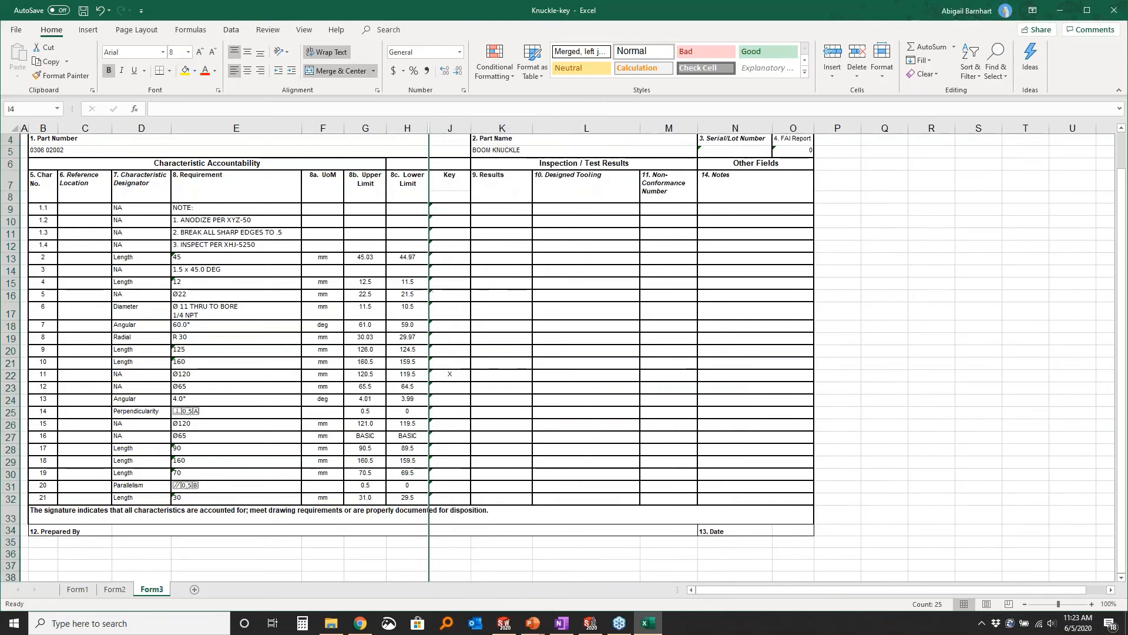
pyautogui.click(503, 305)
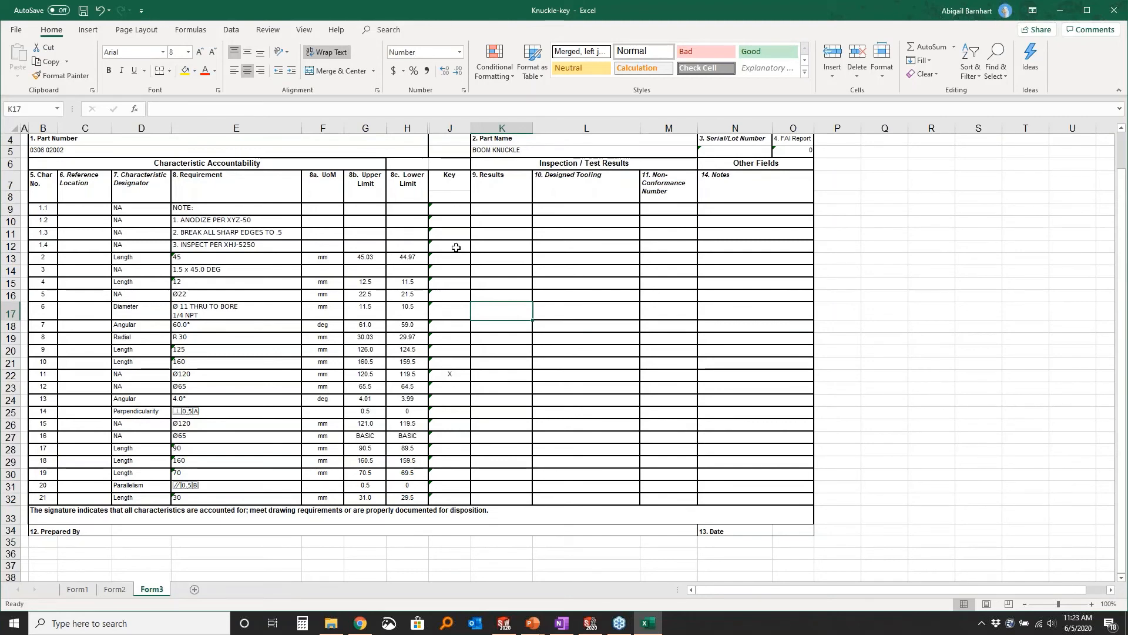
pyautogui.click(450, 372)
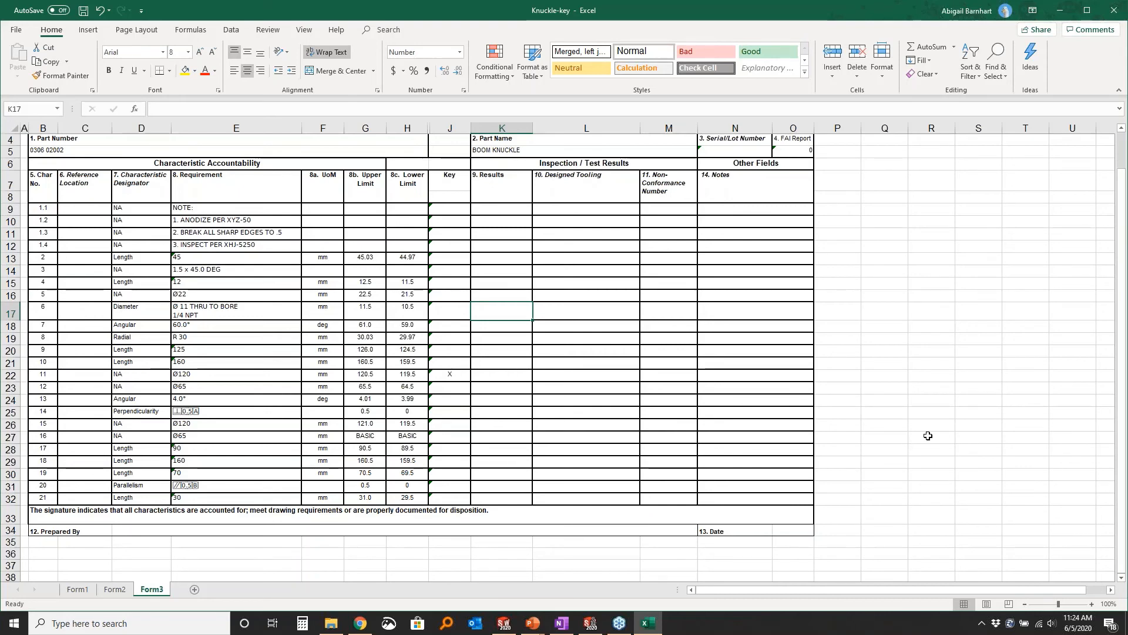
# - Glance at the Knuckle drawing in SOLIDWORKS, minimize it, and close the Knuckle-key workbook without saving changes
pyautogui.click(504, 623)
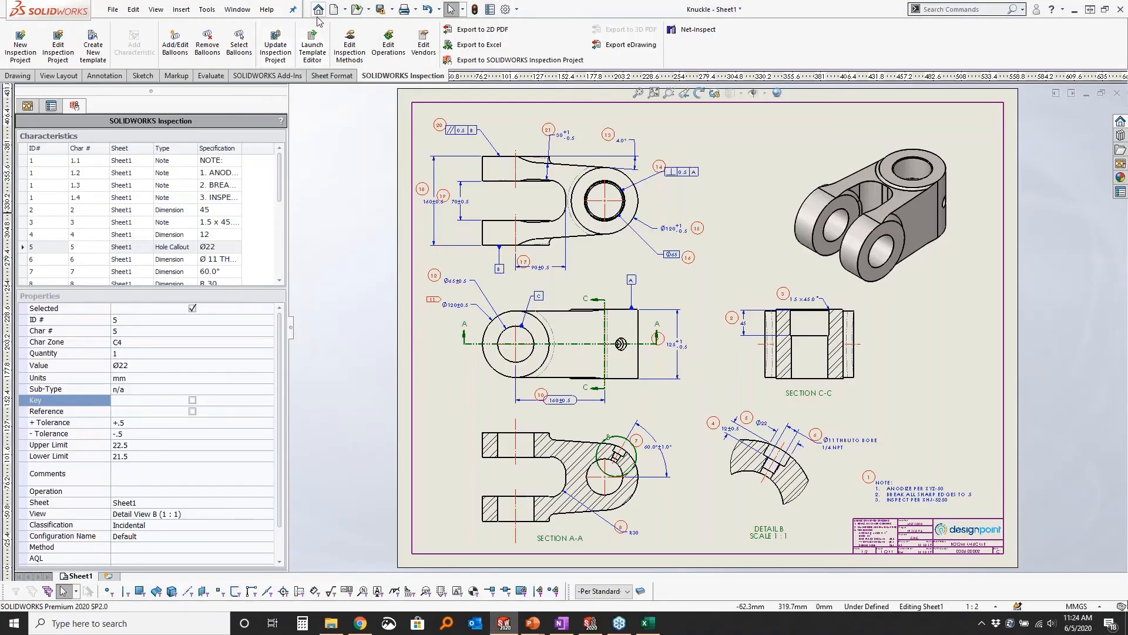
pyautogui.click(1074, 10)
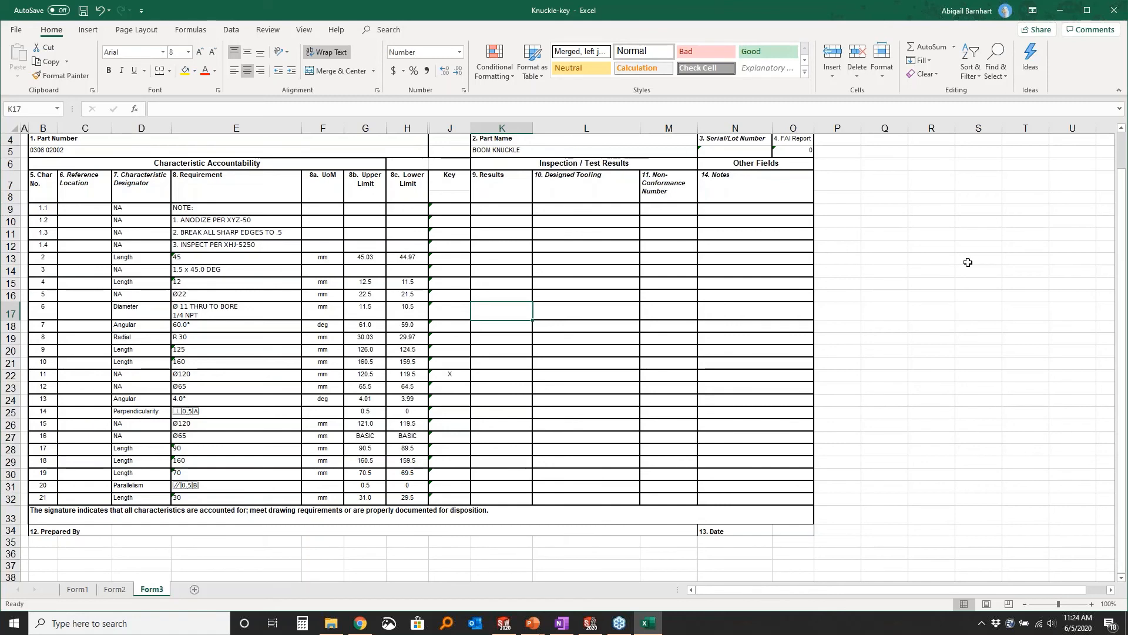
pyautogui.click(1113, 10)
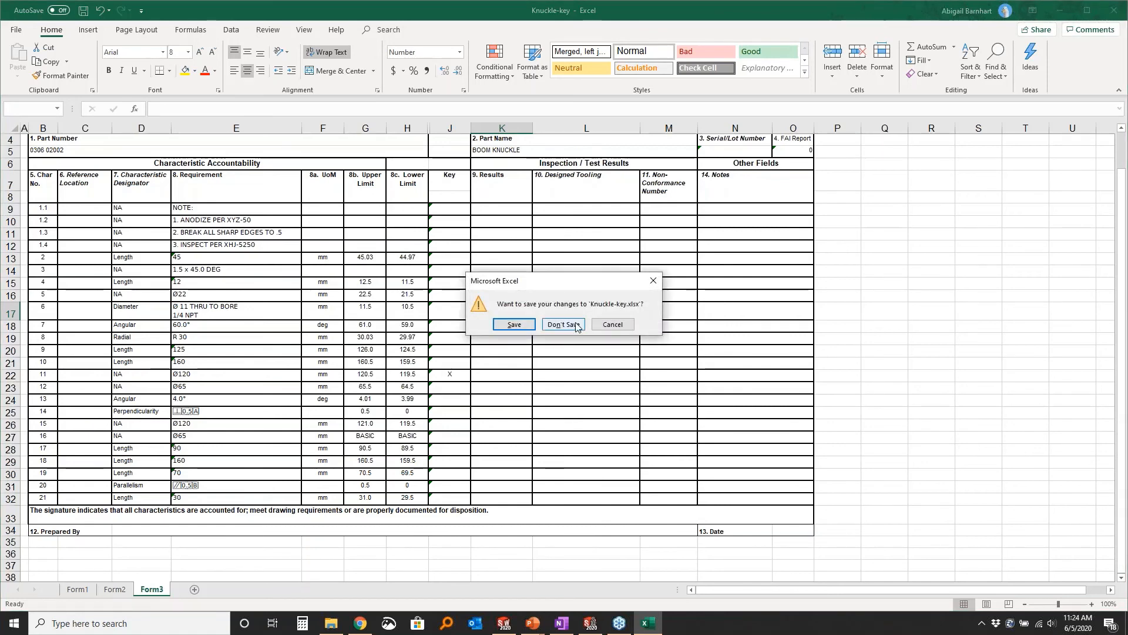
pyautogui.click(563, 325)
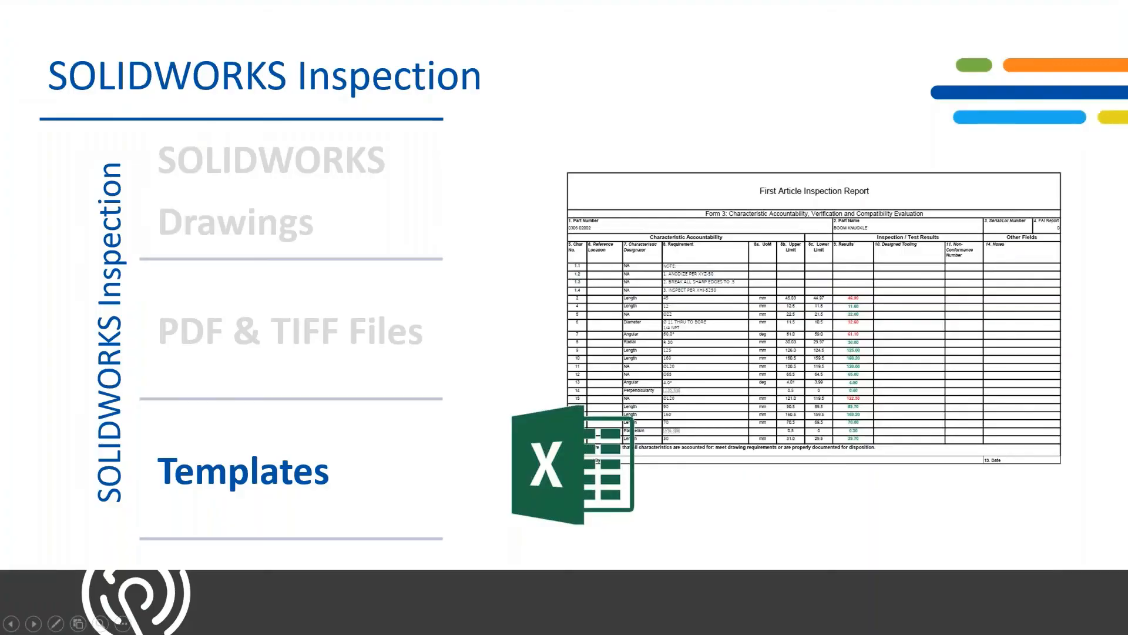
# - Switch to the standalone SOLIDWORKS Inspection application and close the open Knuckle_Rev.C project
pyautogui.press('super+Tab')
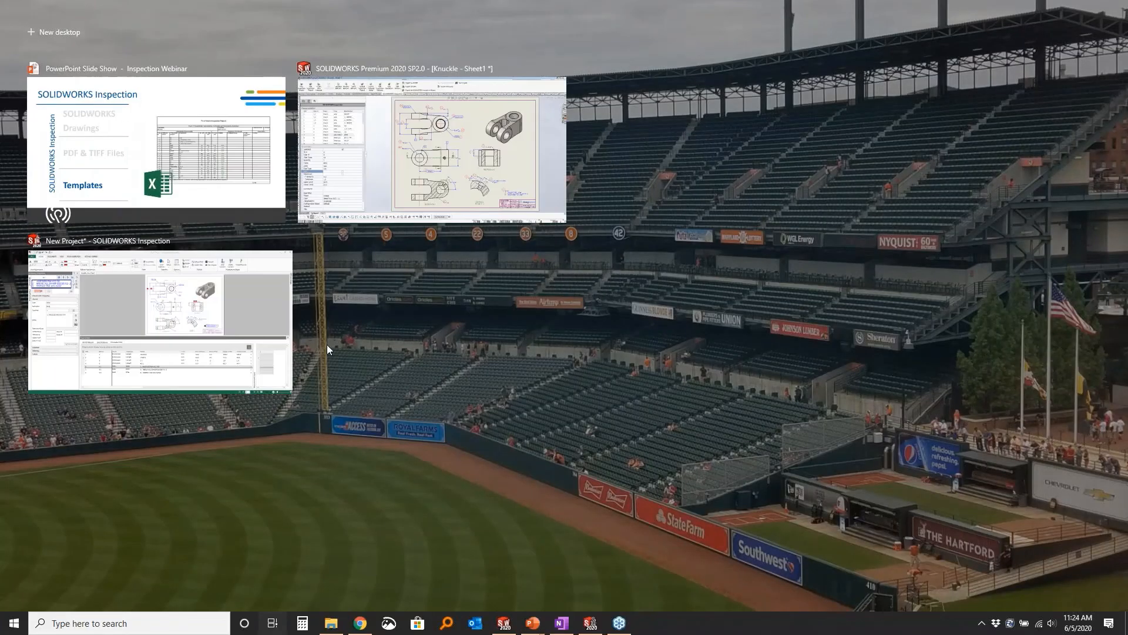
pyautogui.click(210, 315)
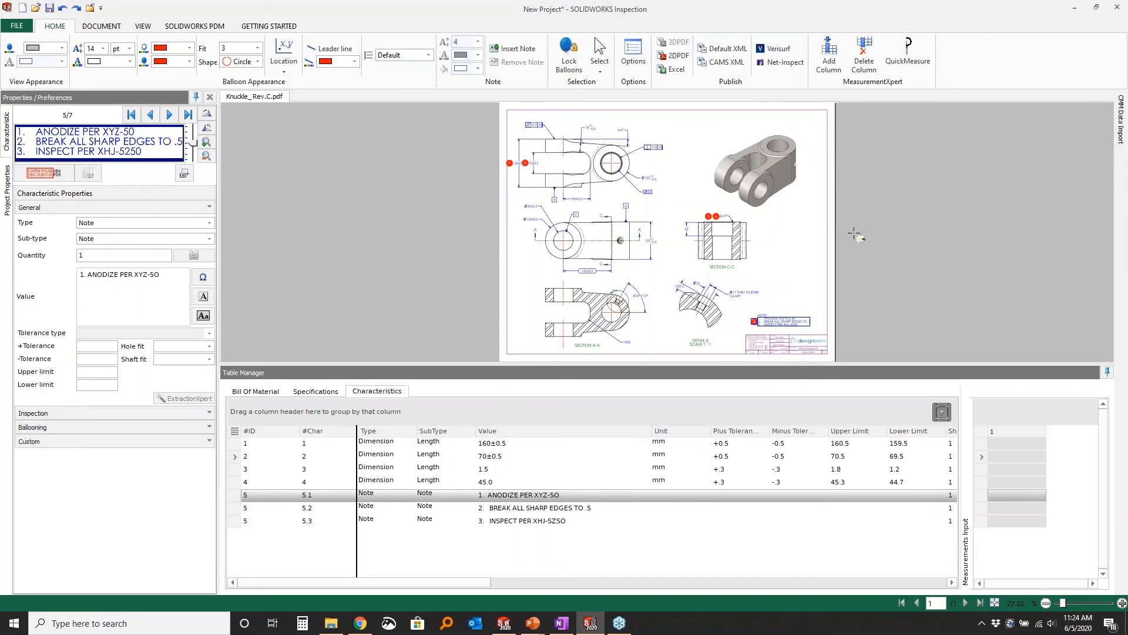
pyautogui.click(19, 28)
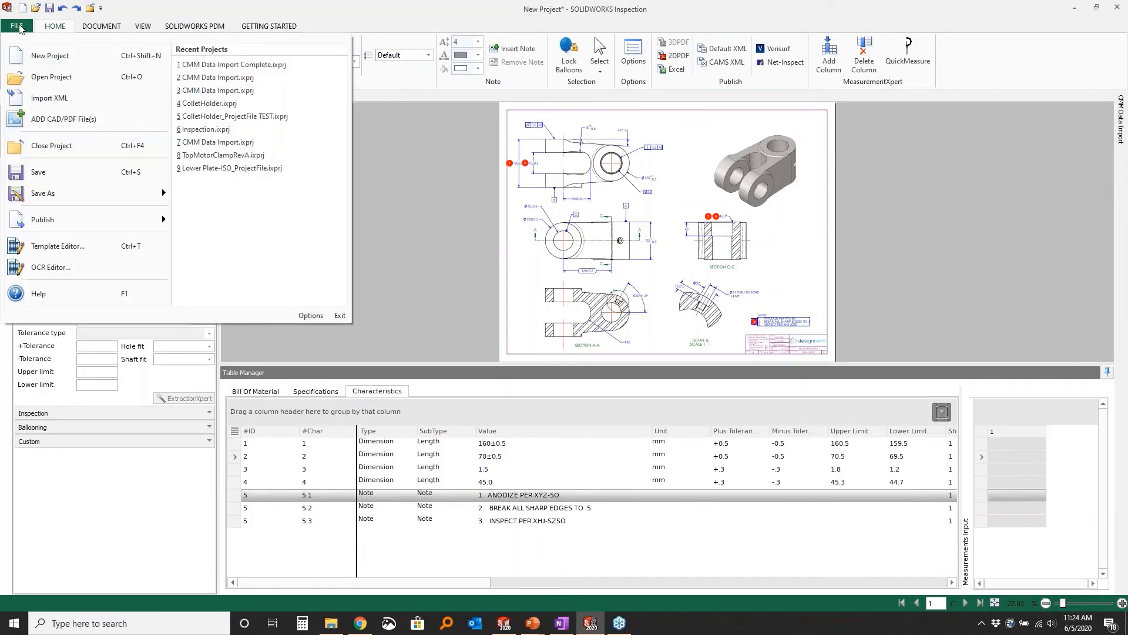
pyautogui.click(47, 143)
pyautogui.click(579, 323)
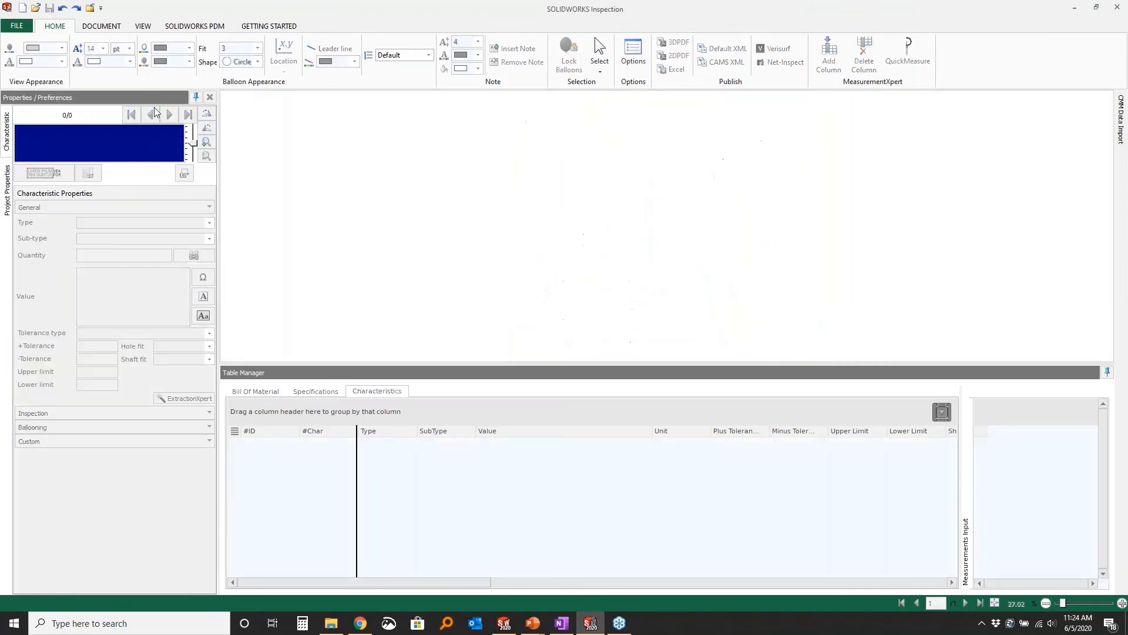
# - Open the CMM Data Import Complete project from the Inspection Webinar folder and enlarge its drawing area
pyautogui.click(16, 26)
pyautogui.click(59, 79)
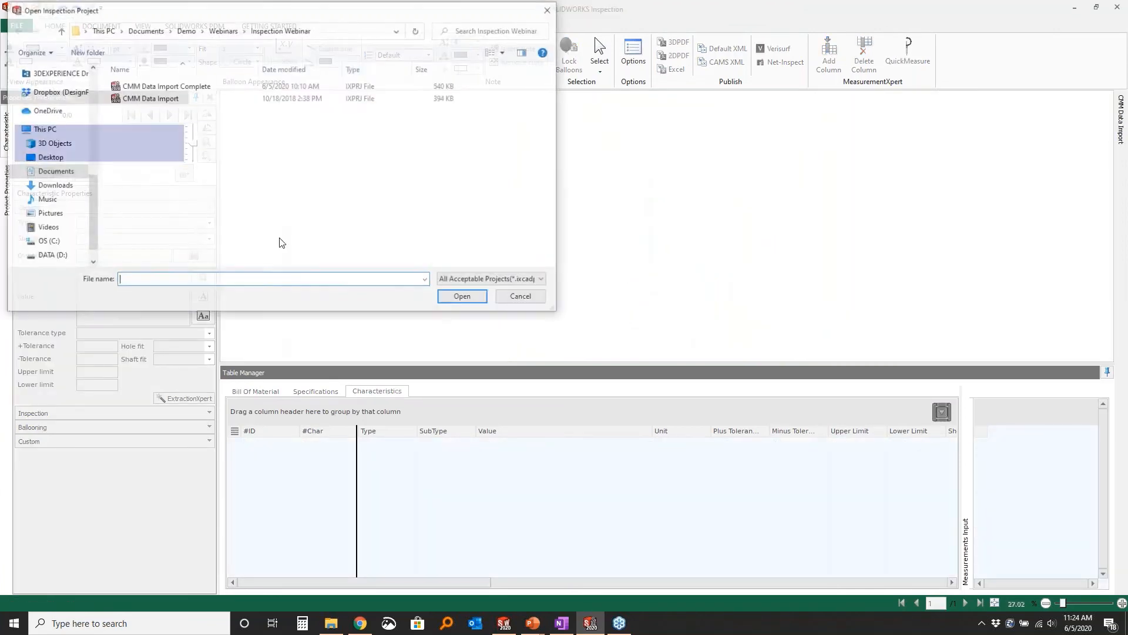
pyautogui.click(306, 86)
pyautogui.click(464, 298)
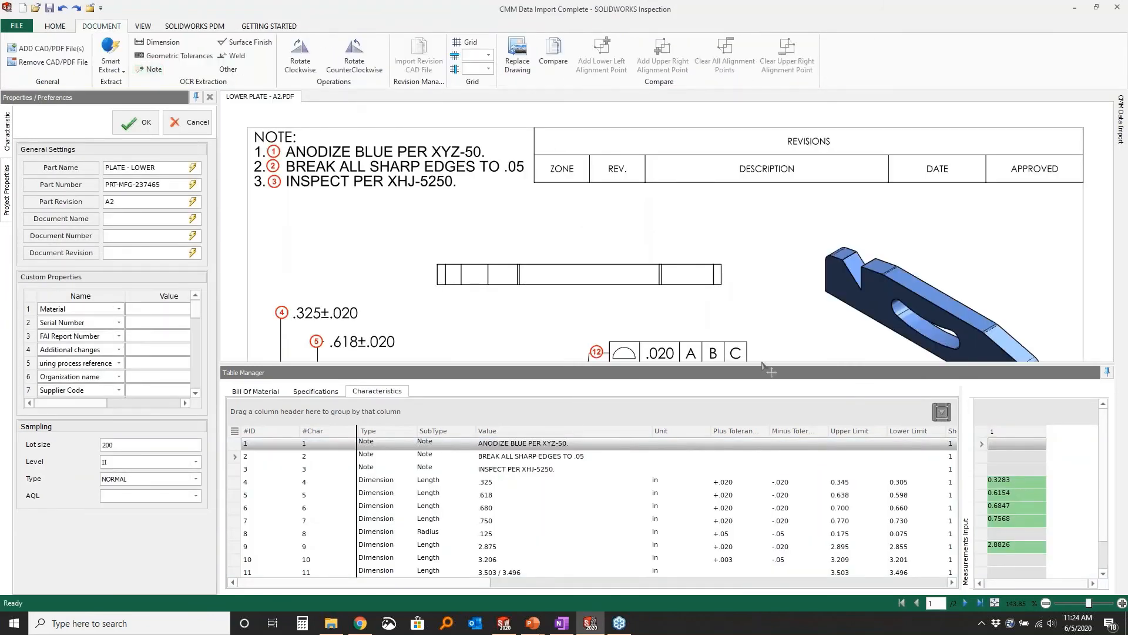
pyautogui.moveTo(826, 366); pyautogui.dragTo(829, 393)
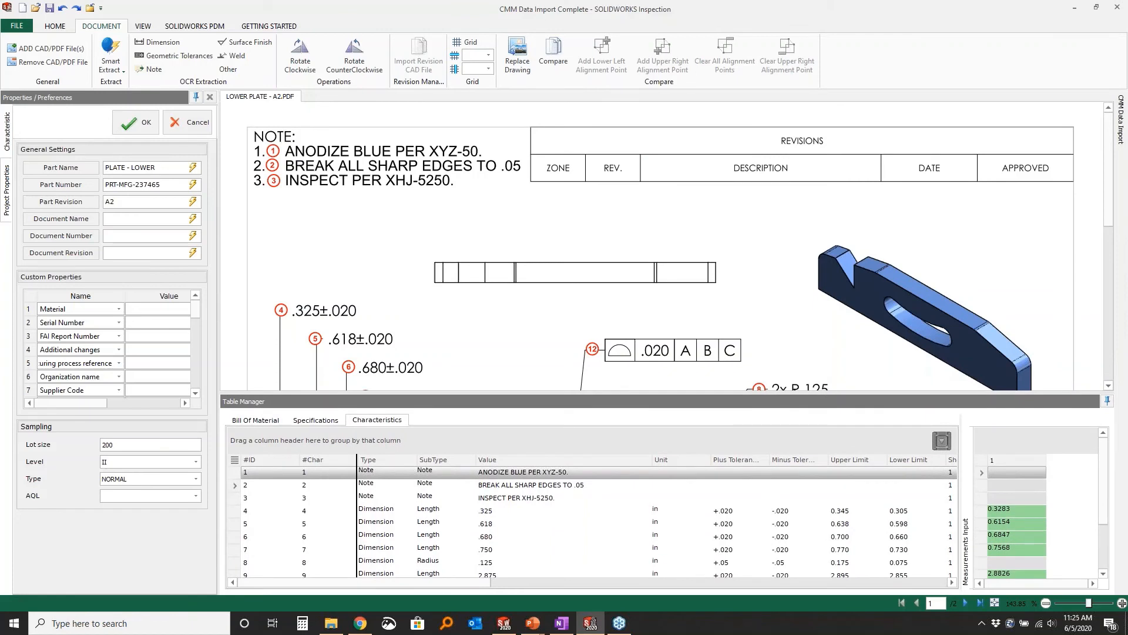
# - Set up an Excel export with the AS9102 (Image captures) - MXpert.xlt template, including drawing sheets 1 and 2 as document snapshots
pyautogui.click(54, 26)
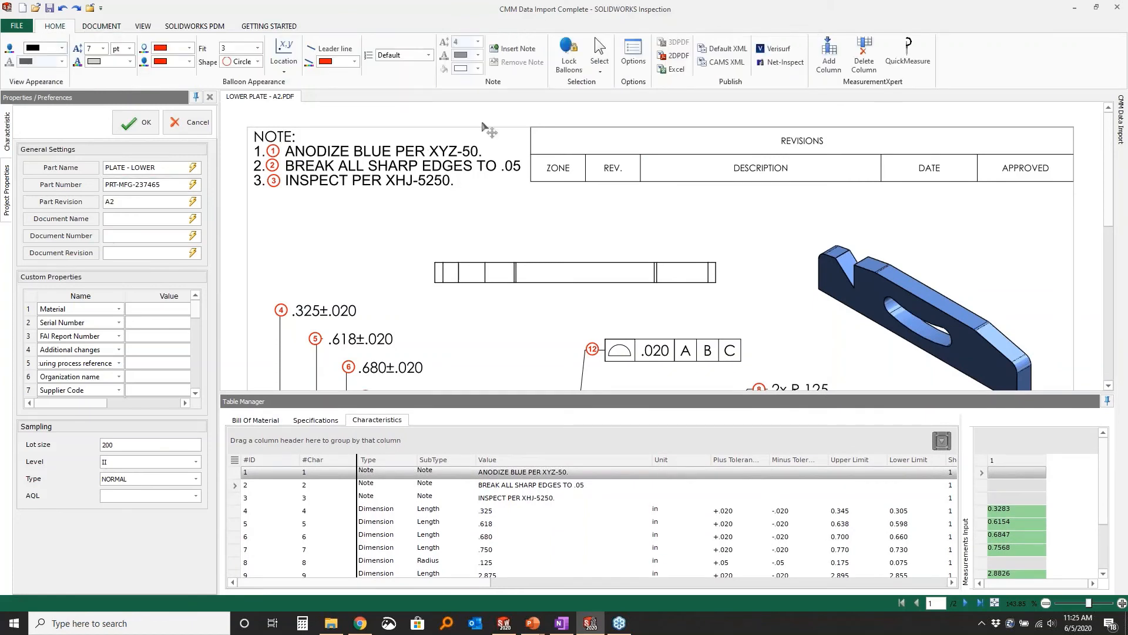
pyautogui.click(674, 69)
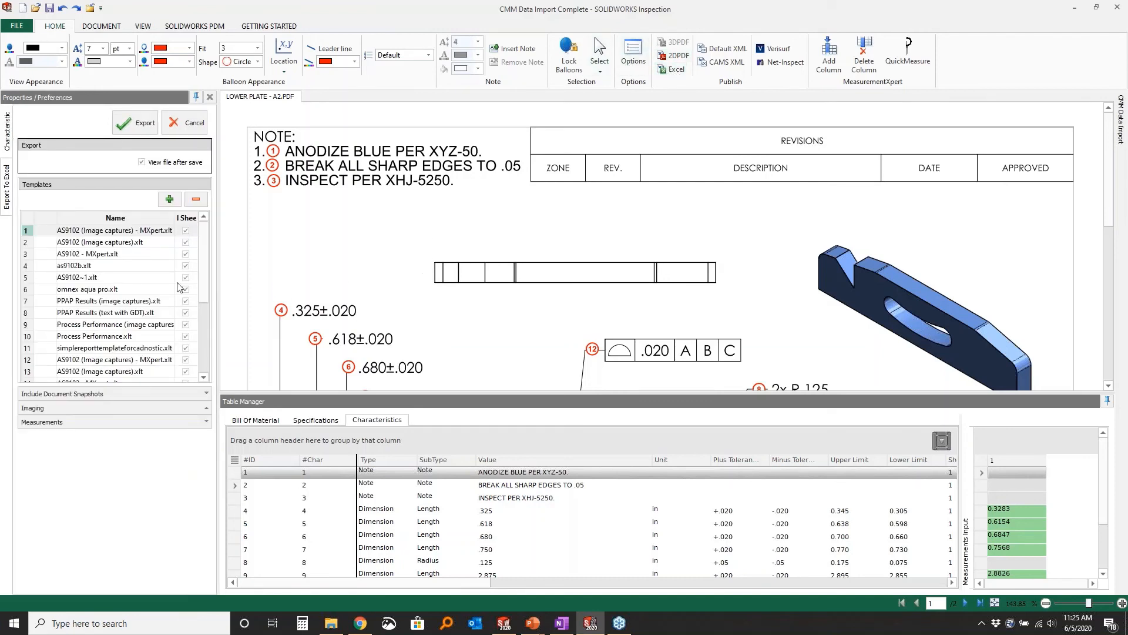
pyautogui.click(120, 396)
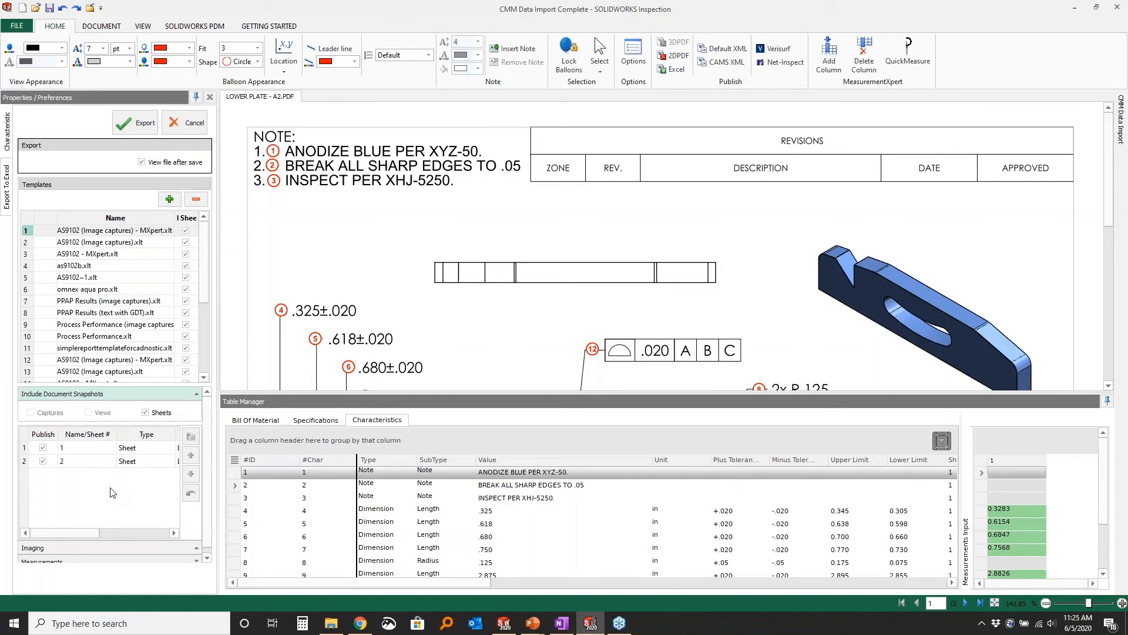
pyautogui.click(42, 448)
pyautogui.click(42, 461)
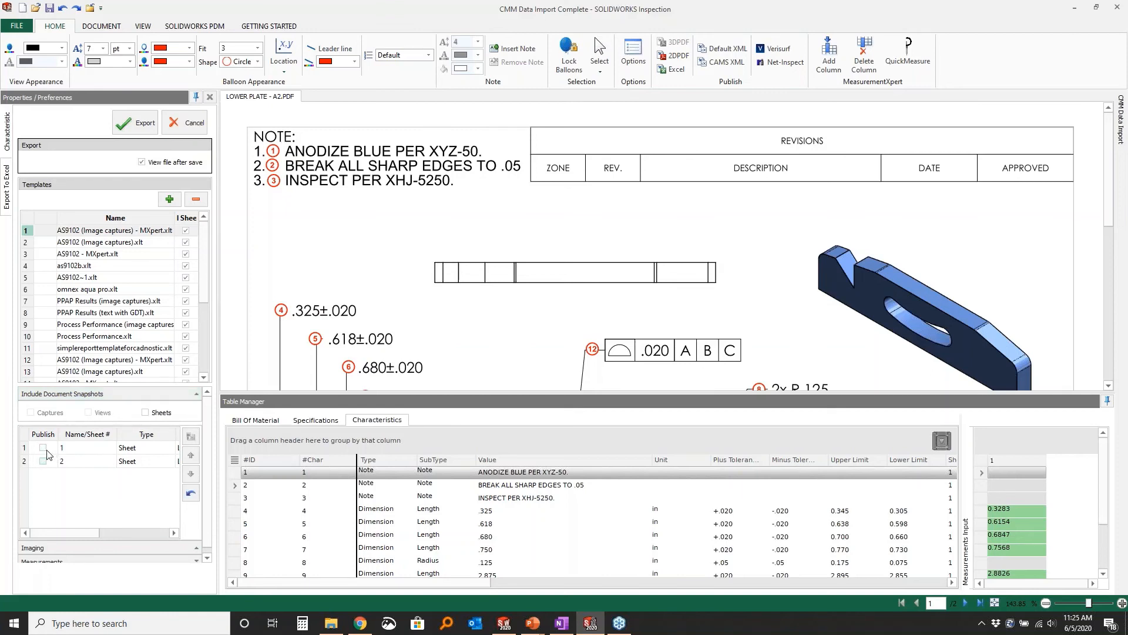
pyautogui.click(42, 448)
# - Export the report as the Excel 2003 file LOWER PLATE - A2 in the Inspection Webinar folder and bring up the workbook
pyautogui.click(135, 122)
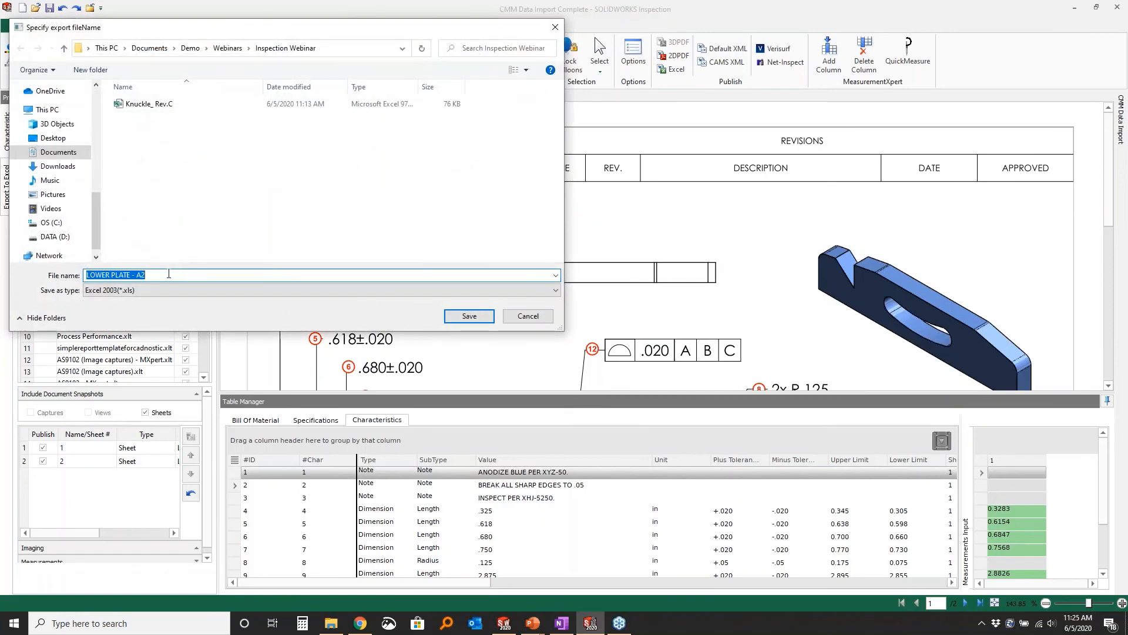
pyautogui.click(468, 316)
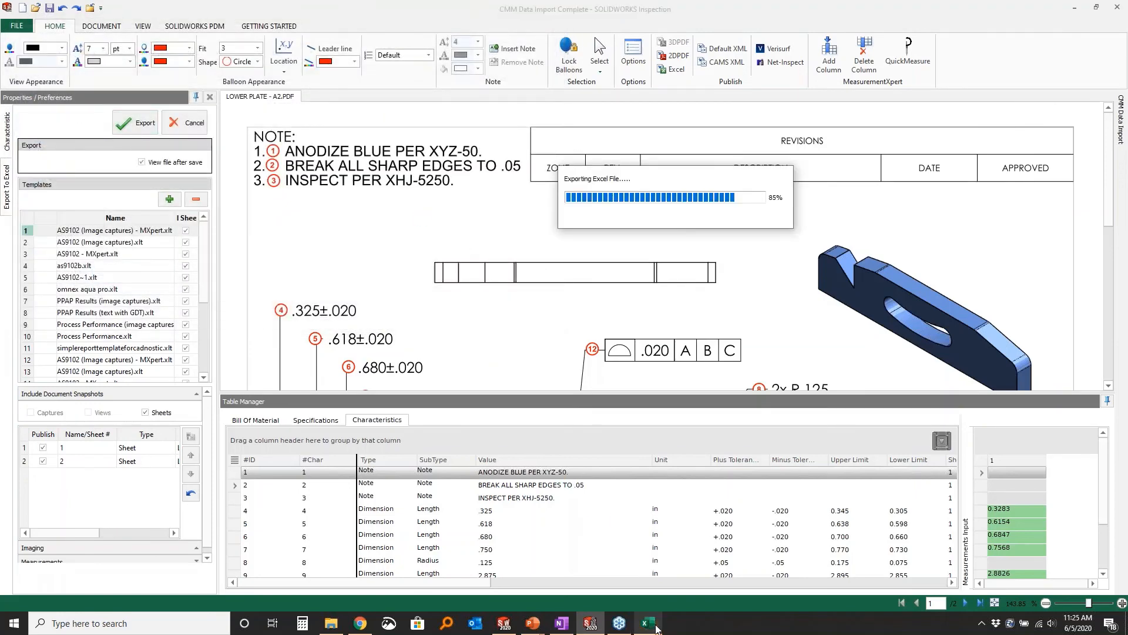
pyautogui.click(656, 625)
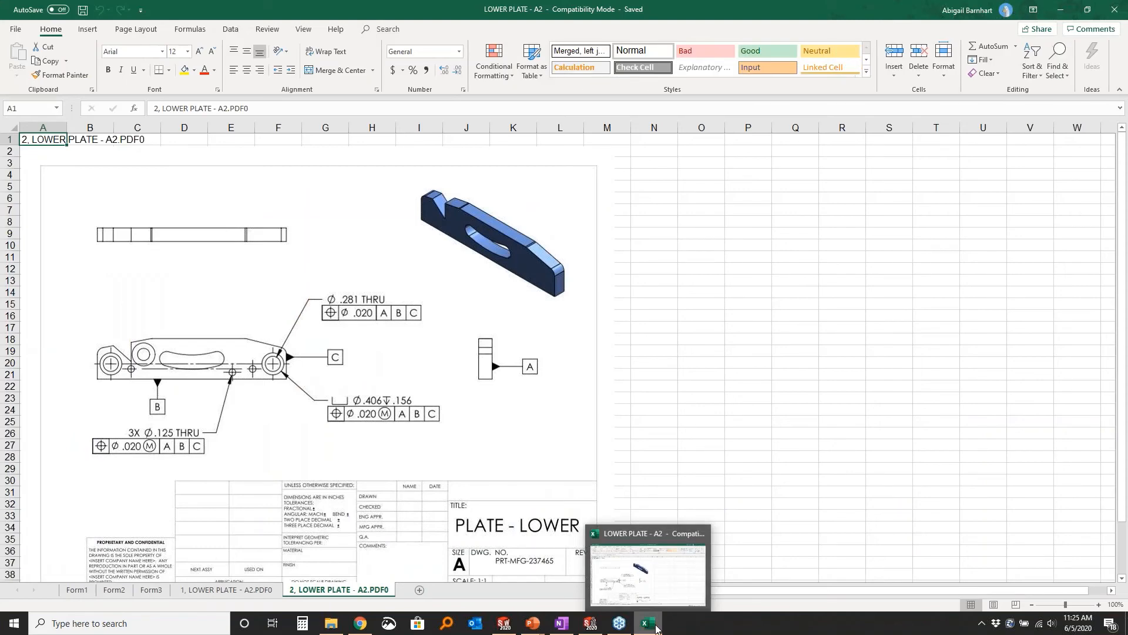
# - Review the measurement results on Form3 and the two exported LOWER PLATE - A2 drawing sheets
pyautogui.click(149, 591)
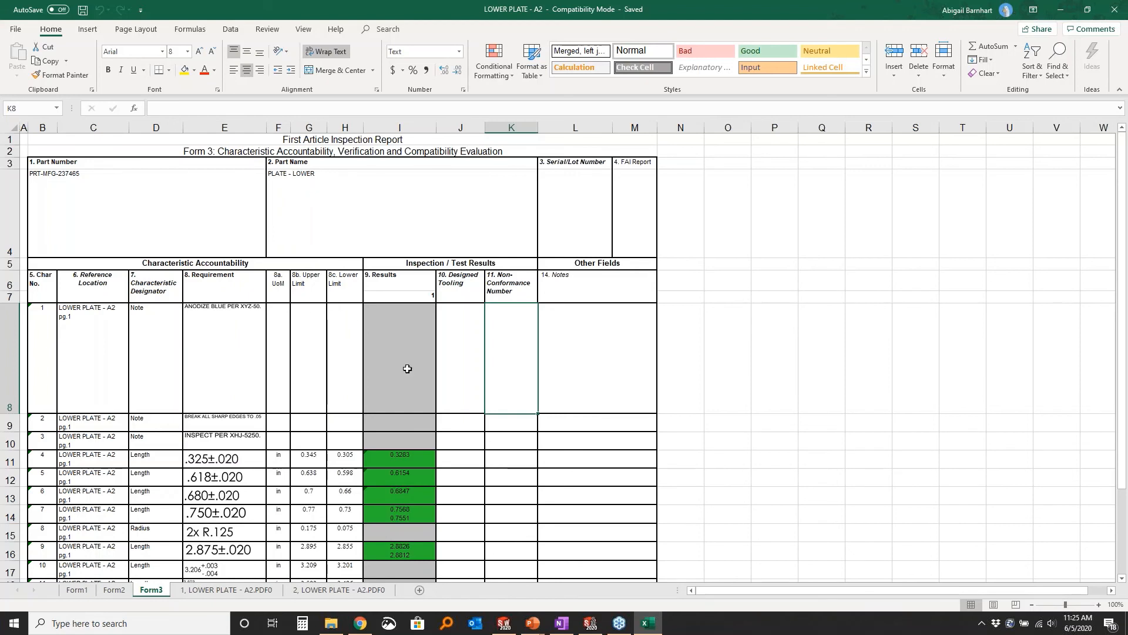
pyautogui.click(384, 459)
pyautogui.click(398, 479)
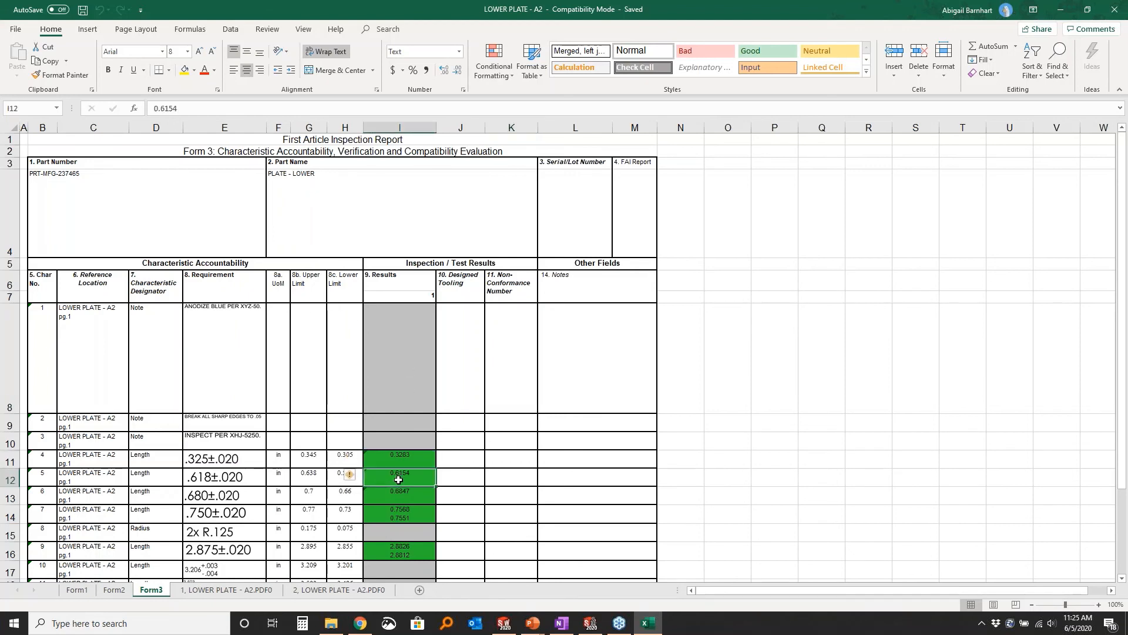
pyautogui.click(401, 495)
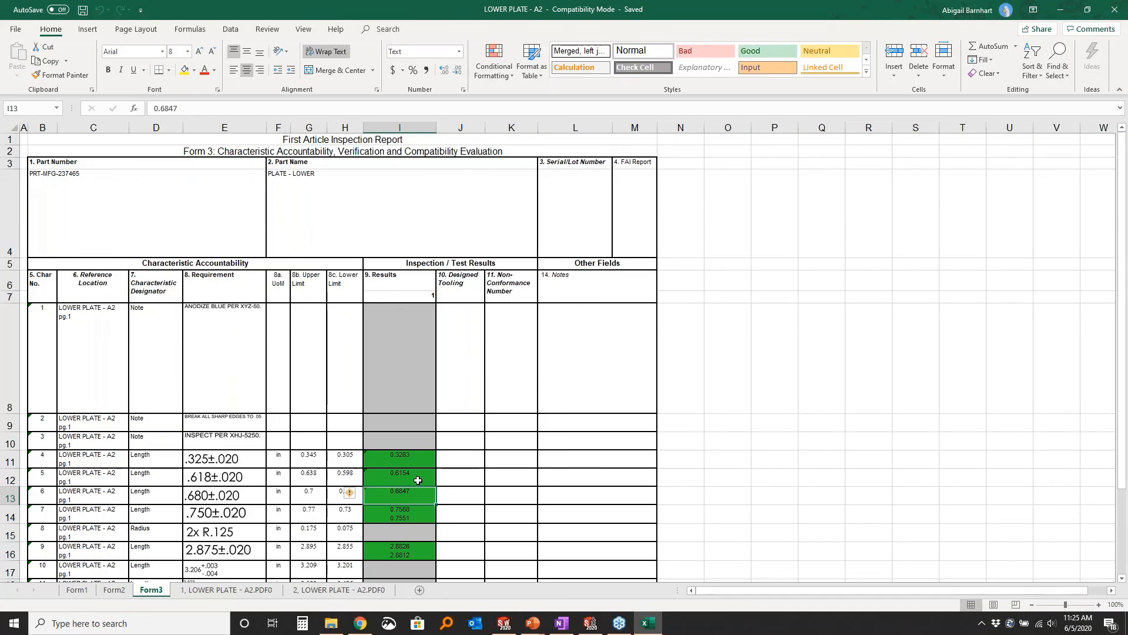
pyautogui.click(242, 592)
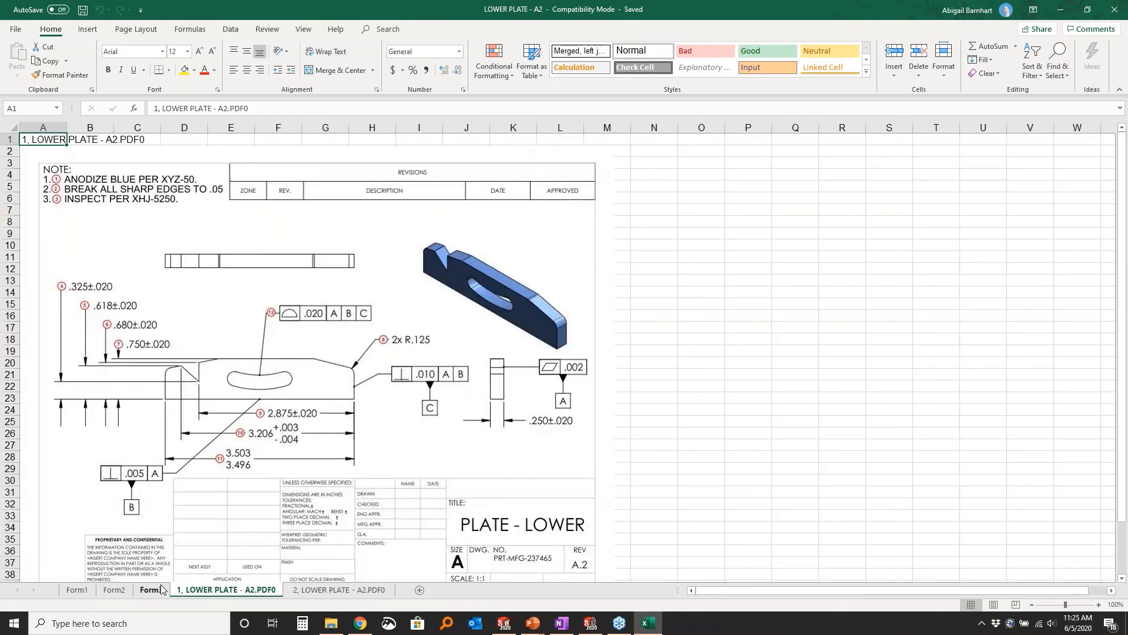
pyautogui.click(301, 590)
pyautogui.click(244, 591)
# - Nudge the .618±.020 image capture in Form3's Requirement column and close the LOWER PLATE - A2 workbook without saving
pyautogui.click(152, 590)
pyautogui.scroll(-2, 202, 415)
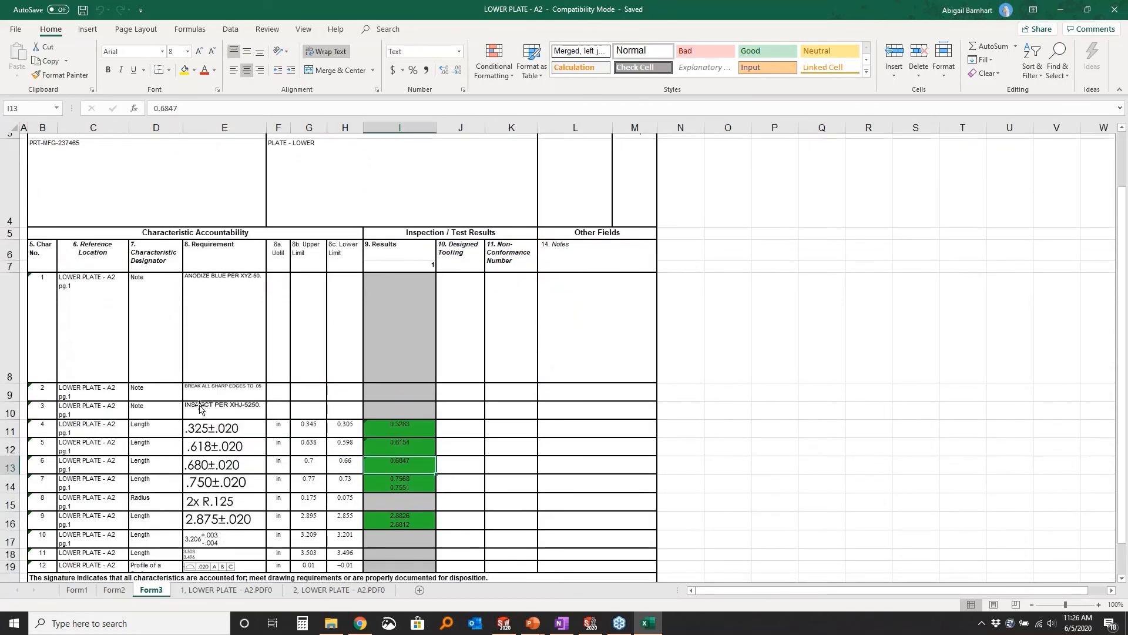
pyautogui.click(220, 320)
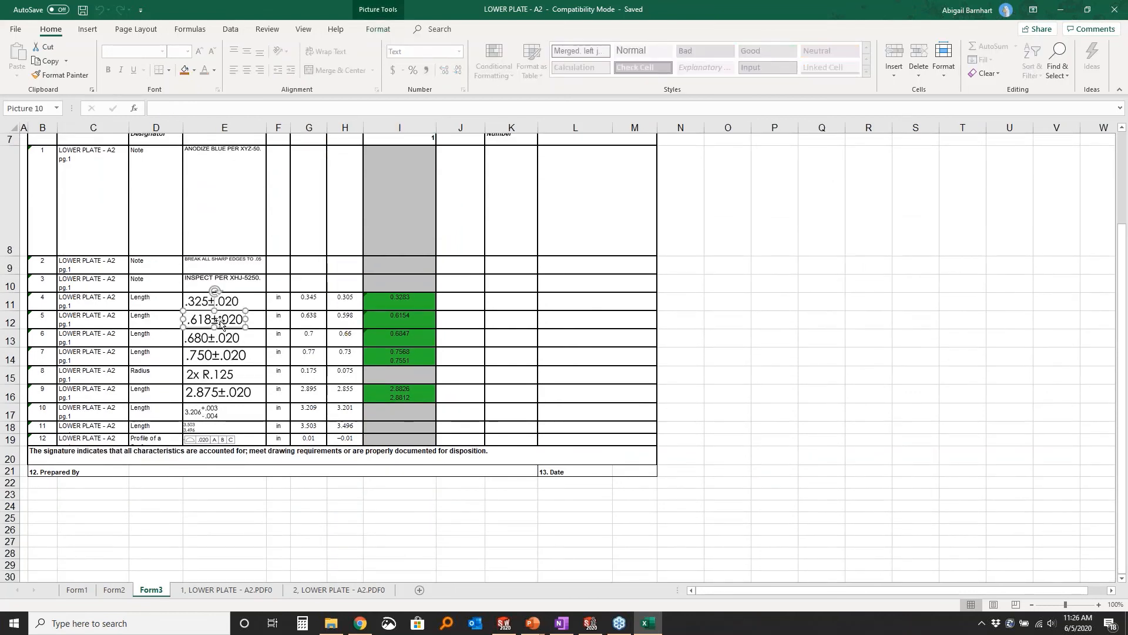
pyautogui.moveTo(220, 323)
pyautogui.mouseDown()
pyautogui.moveTo(321, 236)
pyautogui.moveTo(215, 227)
pyautogui.moveTo(222, 284)
pyautogui.moveTo(211, 321)
pyautogui.mouseUp()
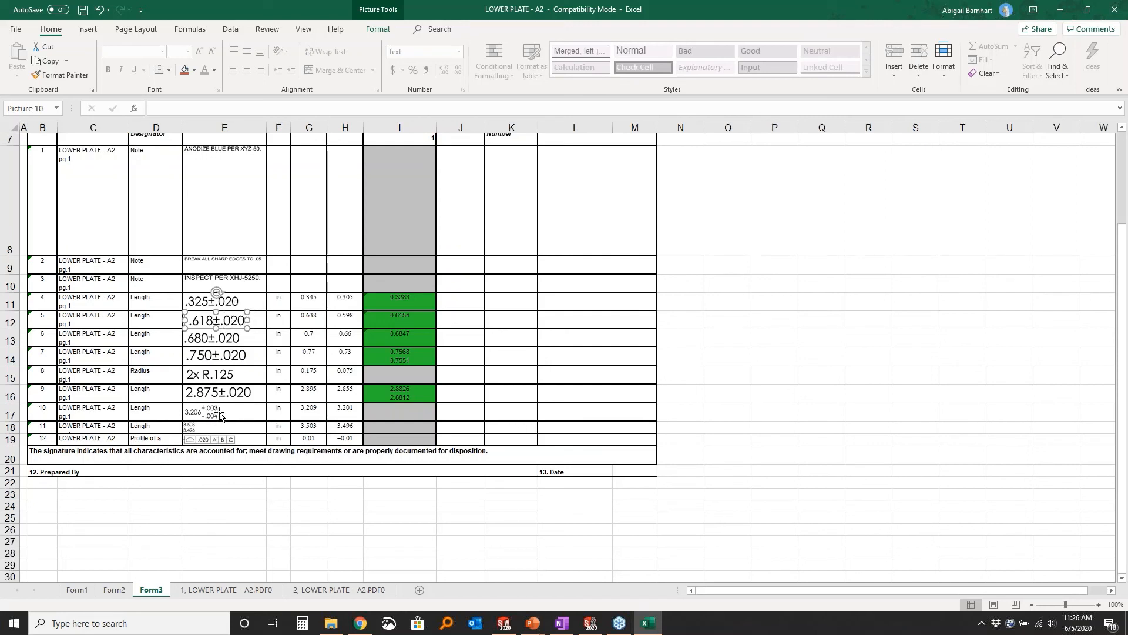
pyautogui.click(1115, 10)
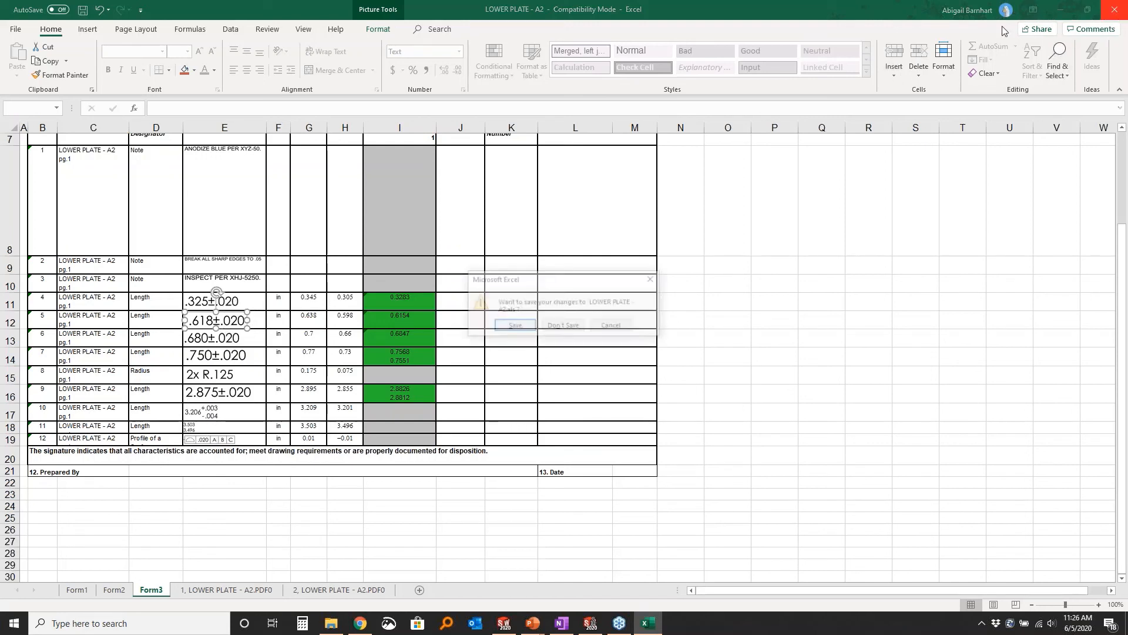
pyautogui.click(564, 326)
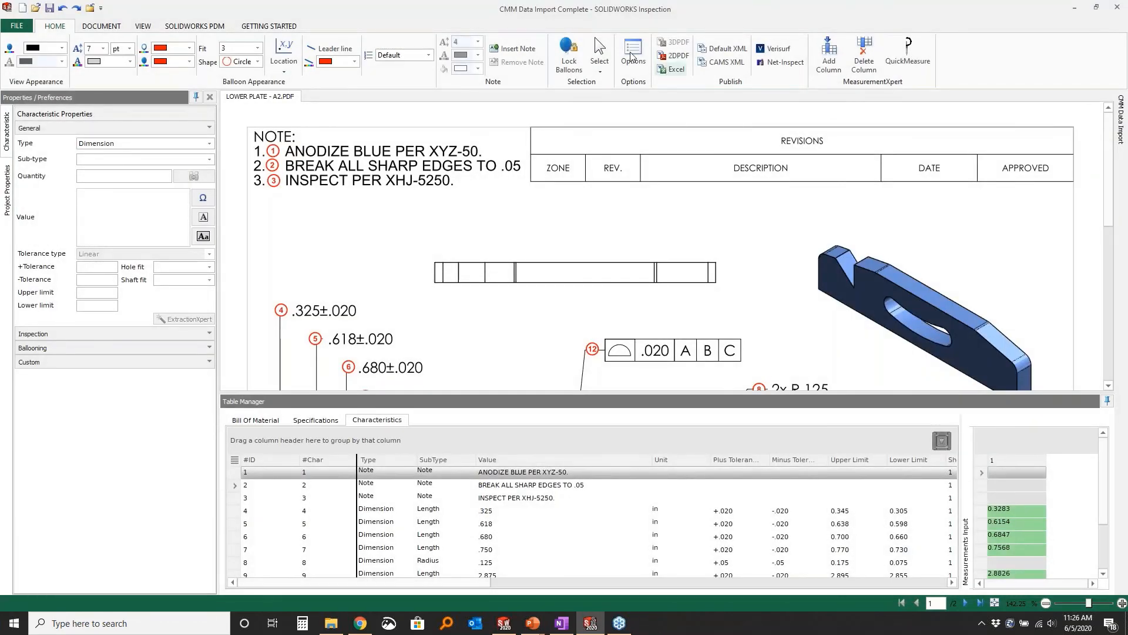
# - Start another Excel export and set its image capture adjustment to Fit cell to image for height and width
pyautogui.click(676, 69)
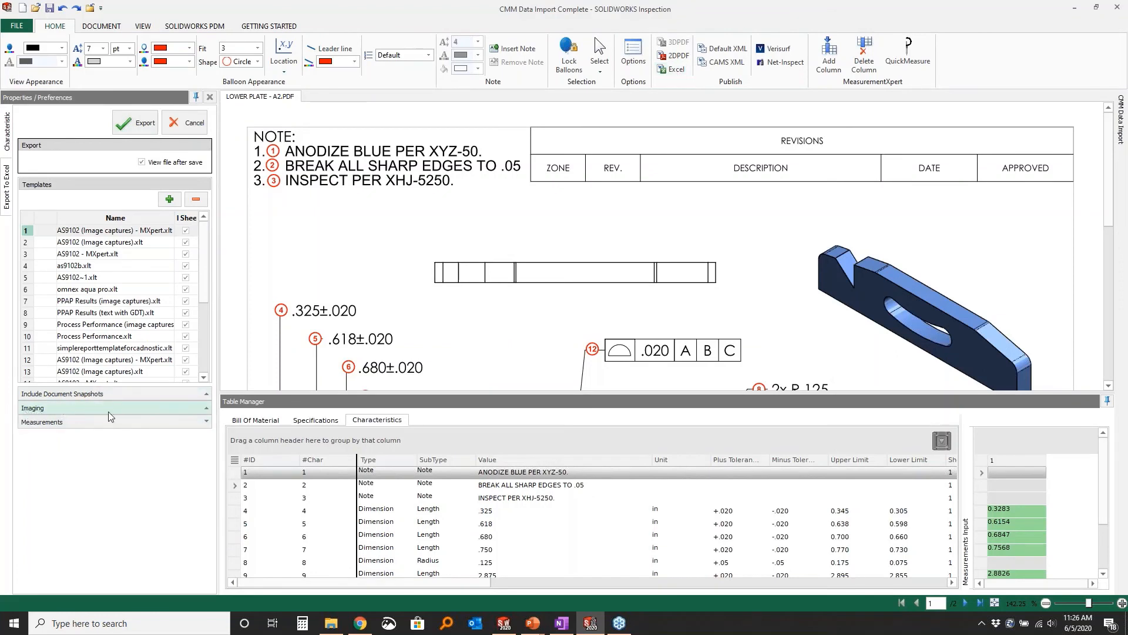
pyautogui.click(44, 414)
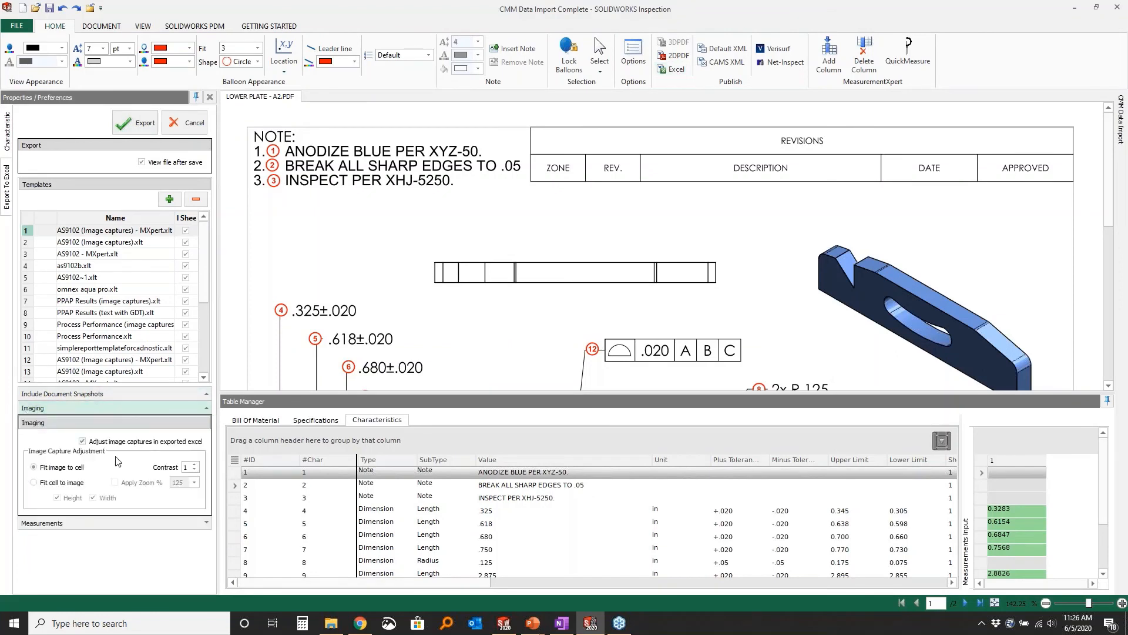
pyautogui.click(59, 483)
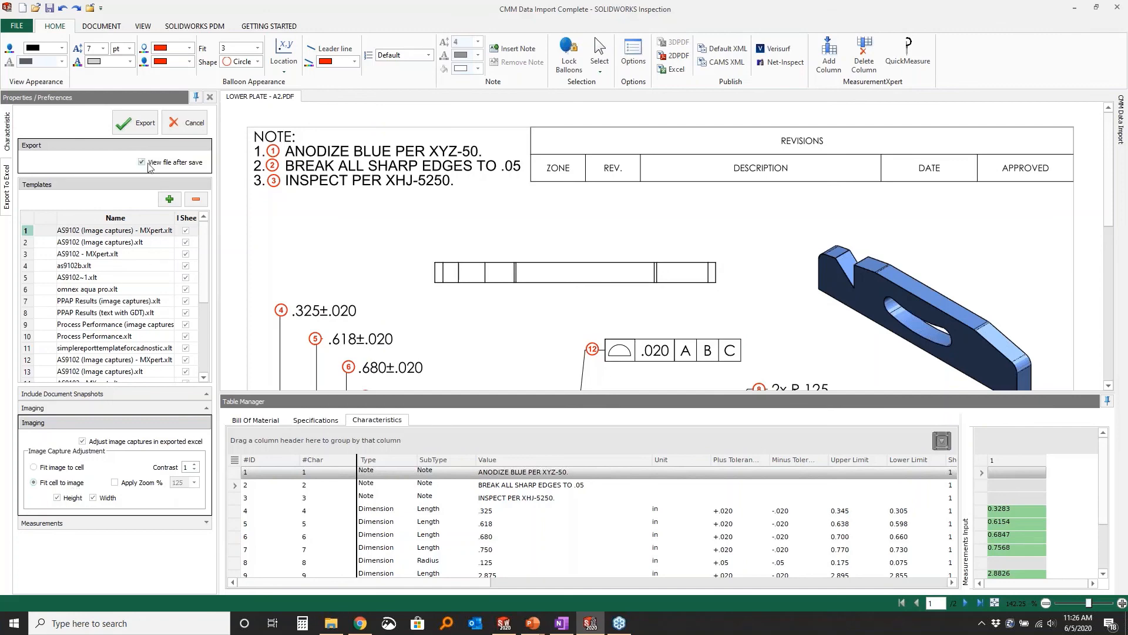
# - Export the report to the Inspection Webinar folder as the Excel 2003 file LOWER PLATE - A2-new
pyautogui.click(137, 123)
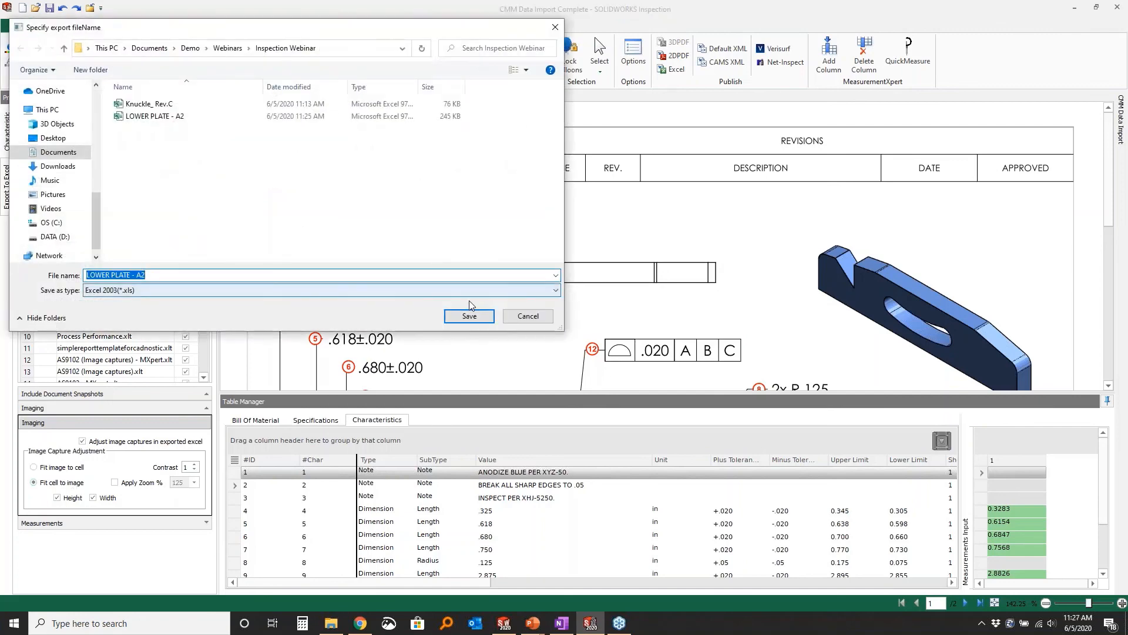
pyautogui.click(178, 274)
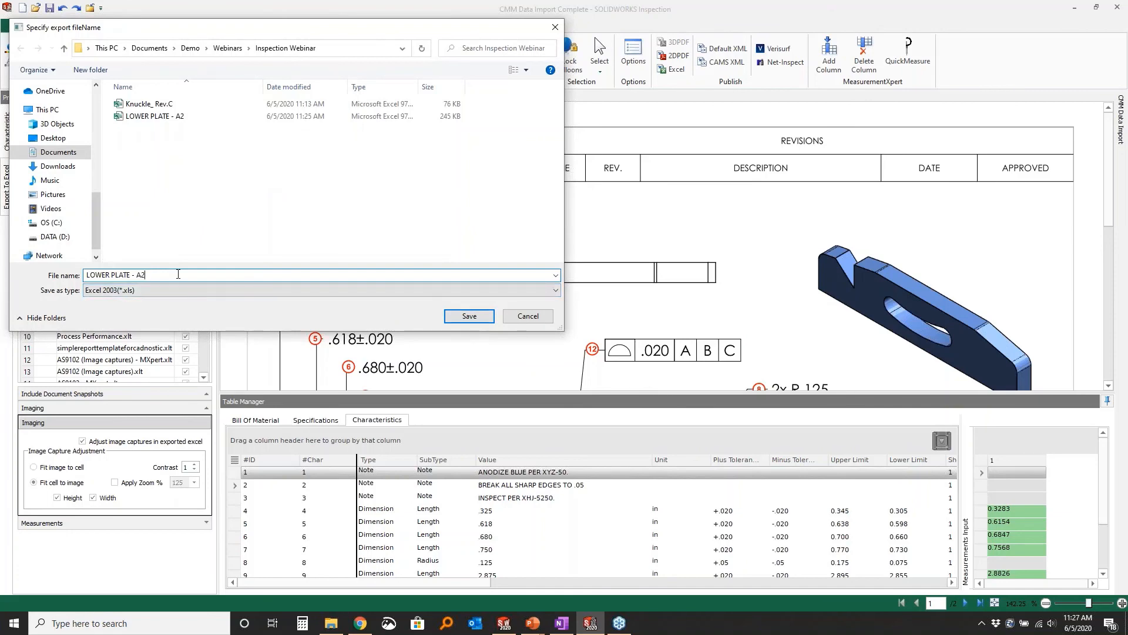
pyautogui.write('new')
pyautogui.press('Return')
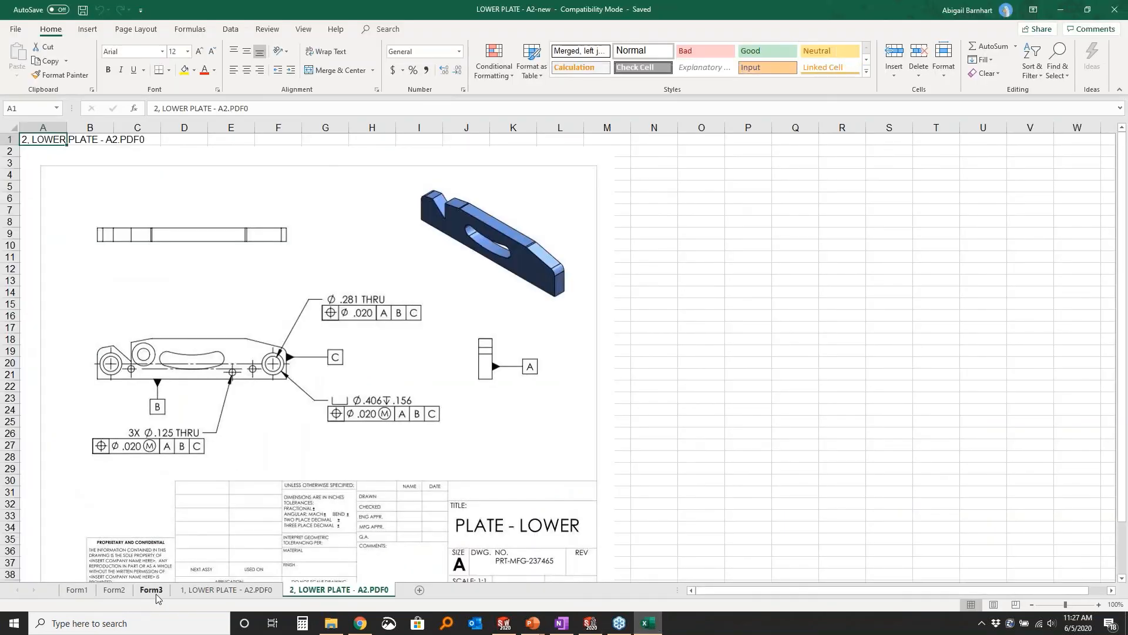
# - Examine how the requirement image captures fit their cells on Form3 of the LOWER PLATE - A2-new workbook
pyautogui.click(151, 589)
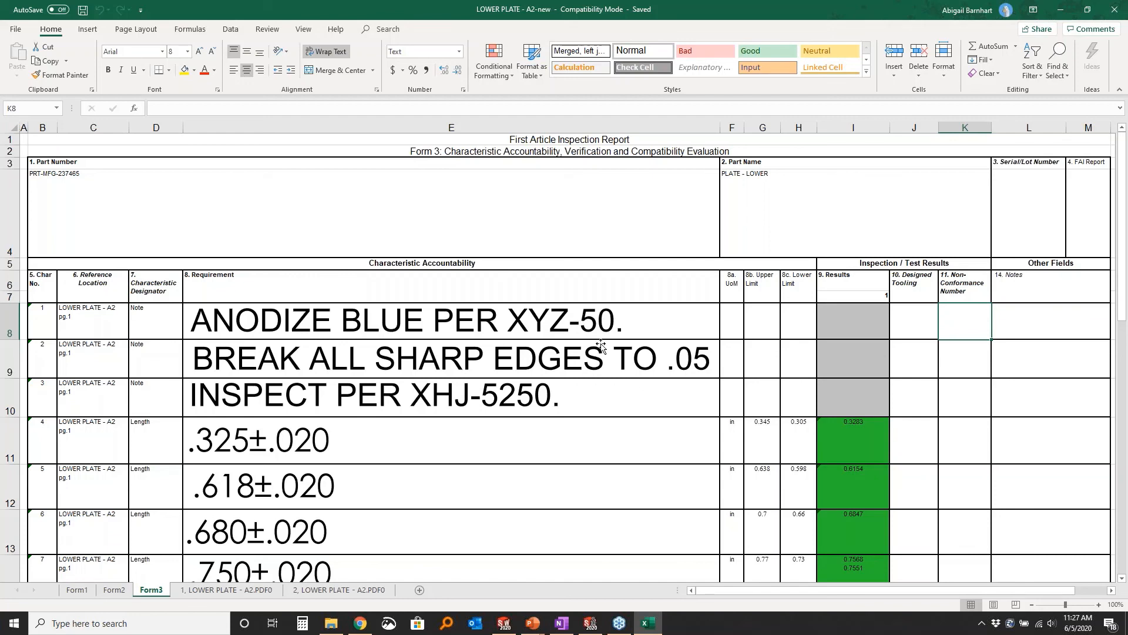
pyautogui.scroll(-5, 602, 349)
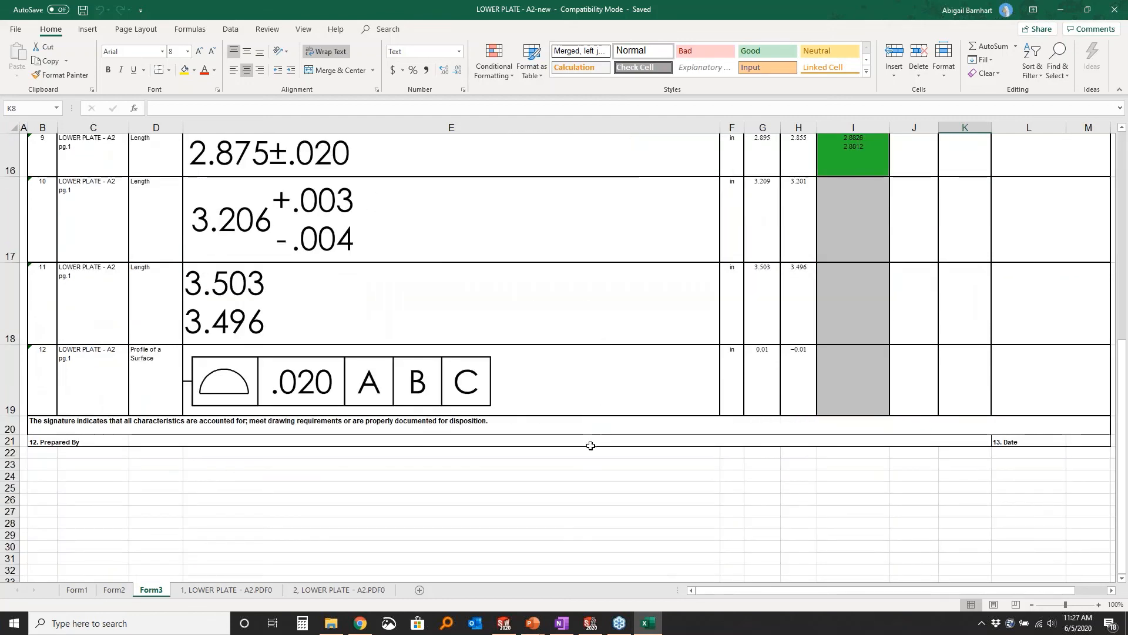
pyautogui.scroll(2, 633, 505)
pyautogui.scroll(3, 633, 506)
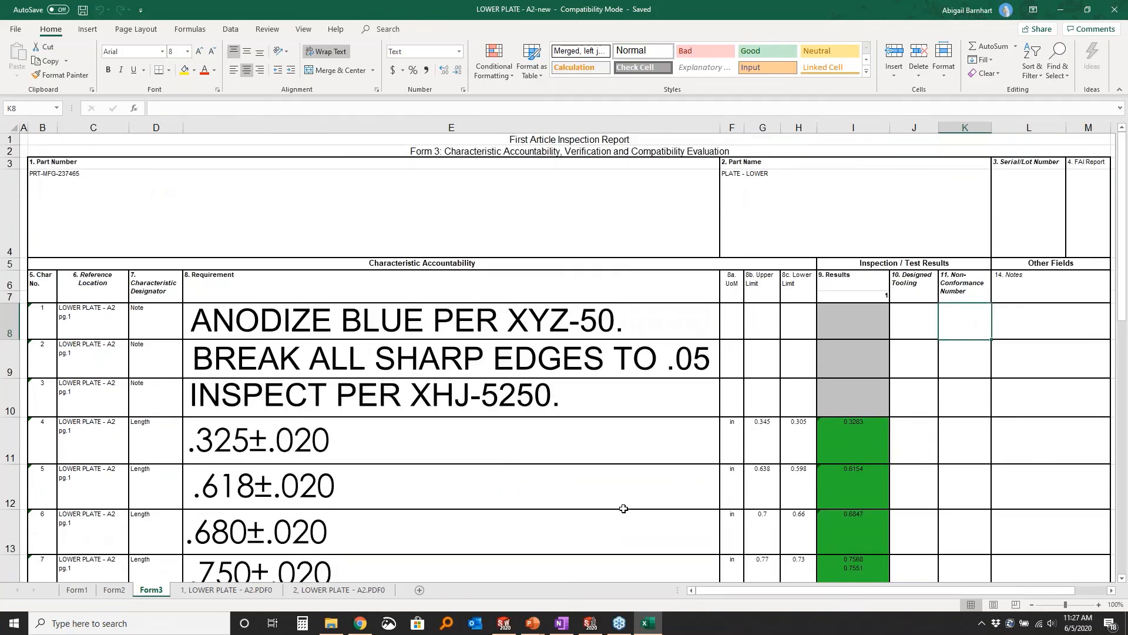
pyautogui.scroll(-1, 588, 468)
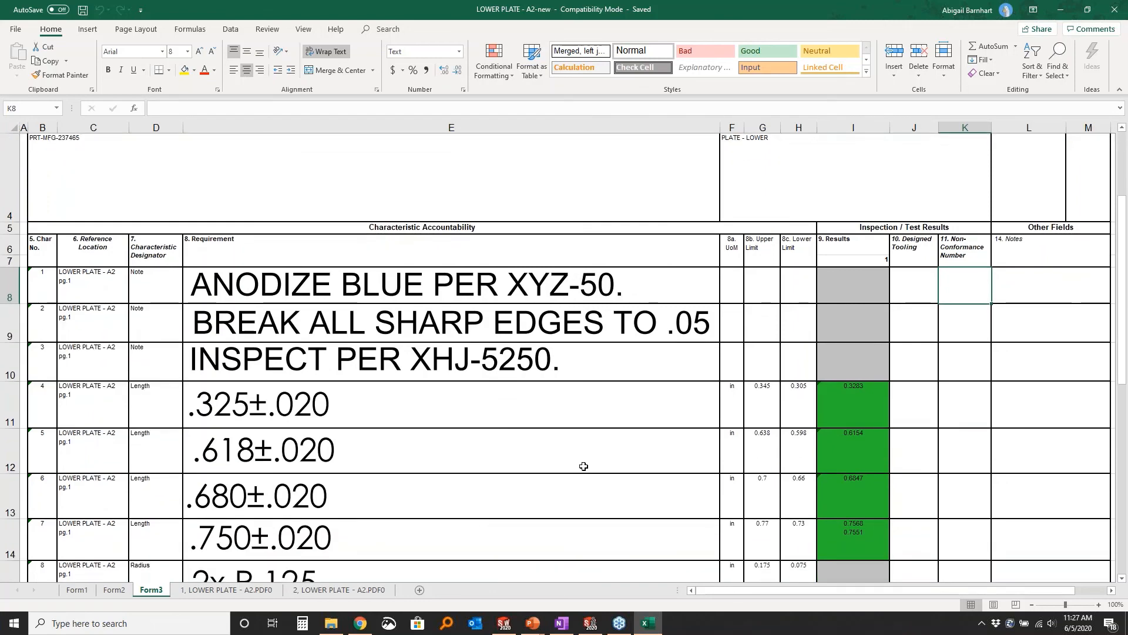
pyautogui.scroll(-1, 583, 466)
pyautogui.scroll(-1, 584, 466)
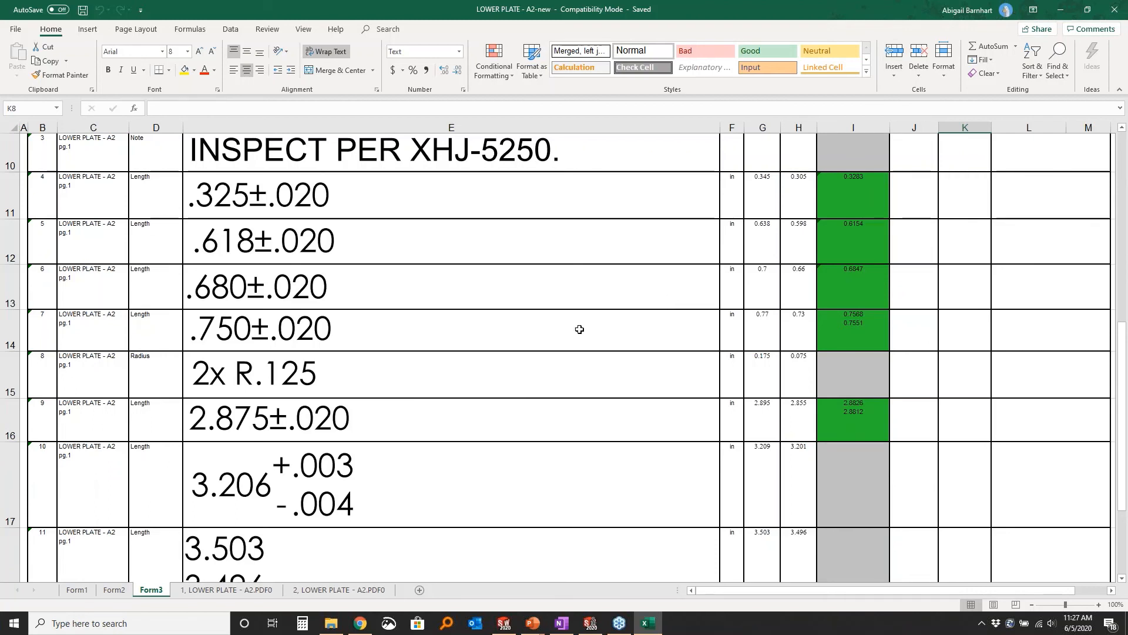
# - Close the LOWER PLATE - A2-new workbook and switch to the presentation's SOLIDWORKS Inspection slide about Templates
pyautogui.hotkey('ctrl', 'w')
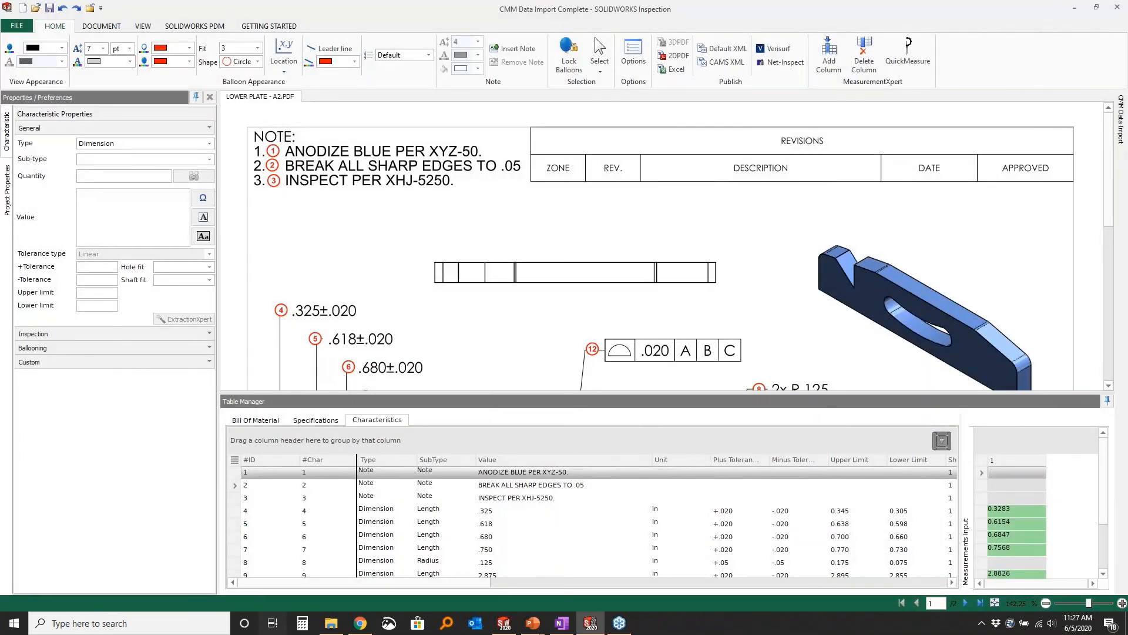
pyautogui.click(272, 623)
pyautogui.click(453, 121)
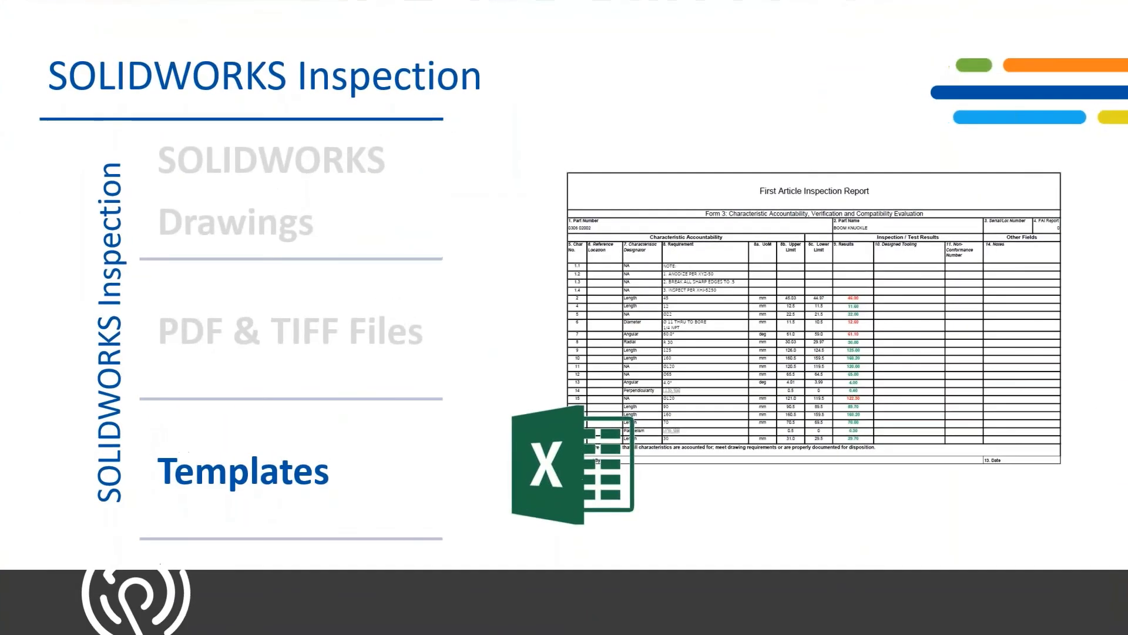